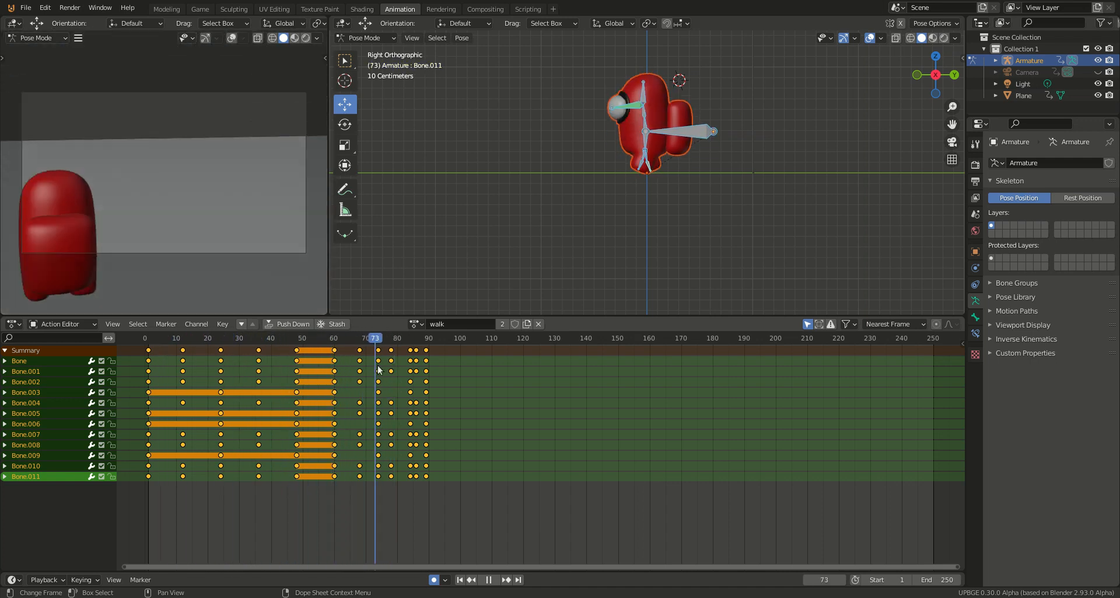
Step: Rewind the walk animation to frame 1 in the Animation workspace, and return to the Game workspace
click(200, 9)
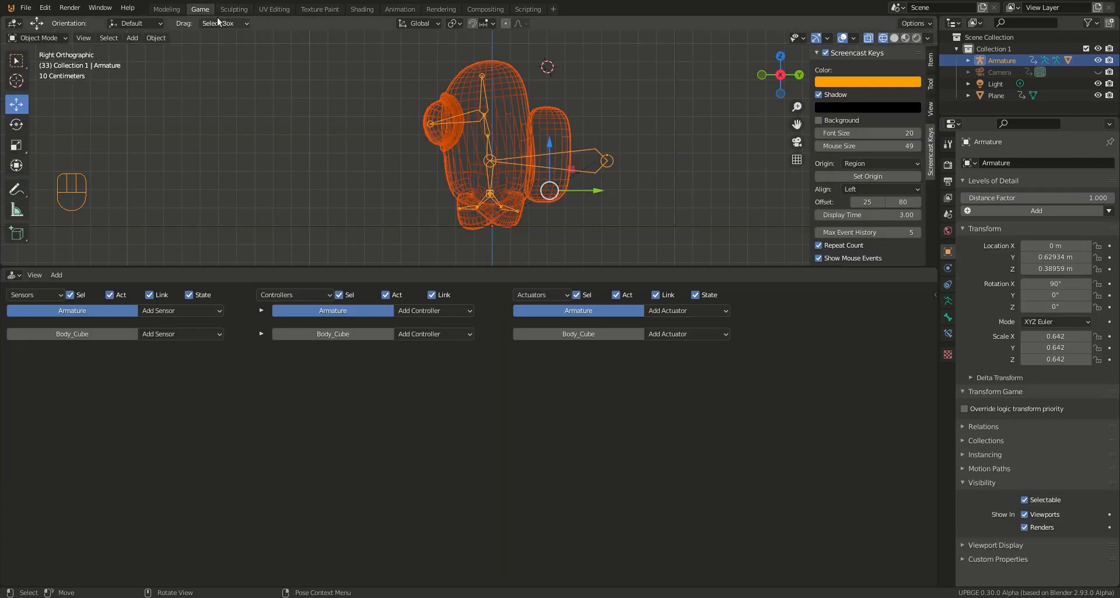
click(411, 10)
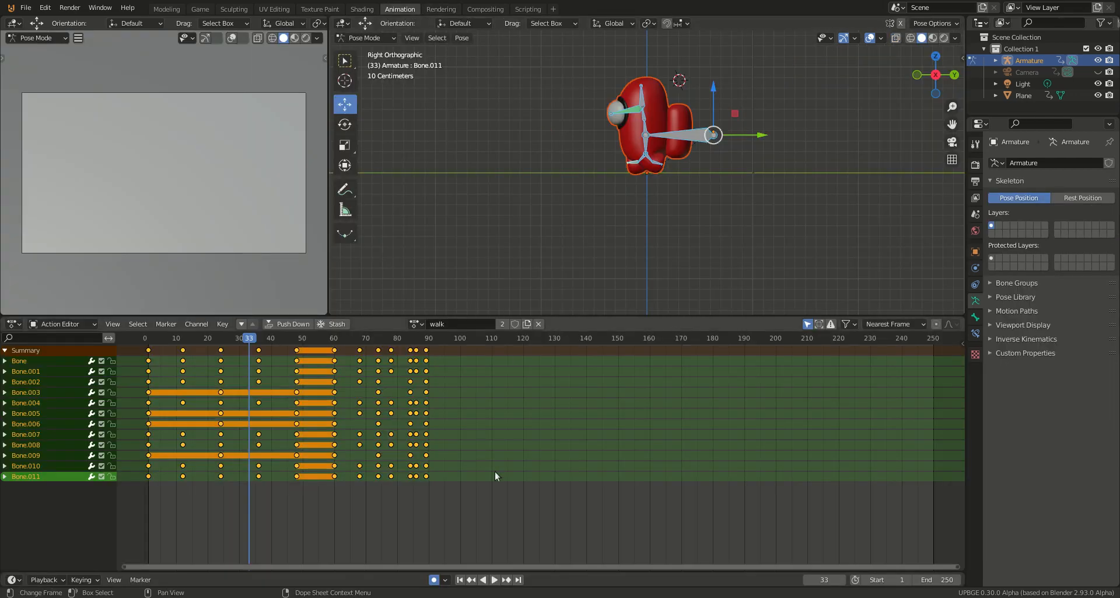
click(460, 579)
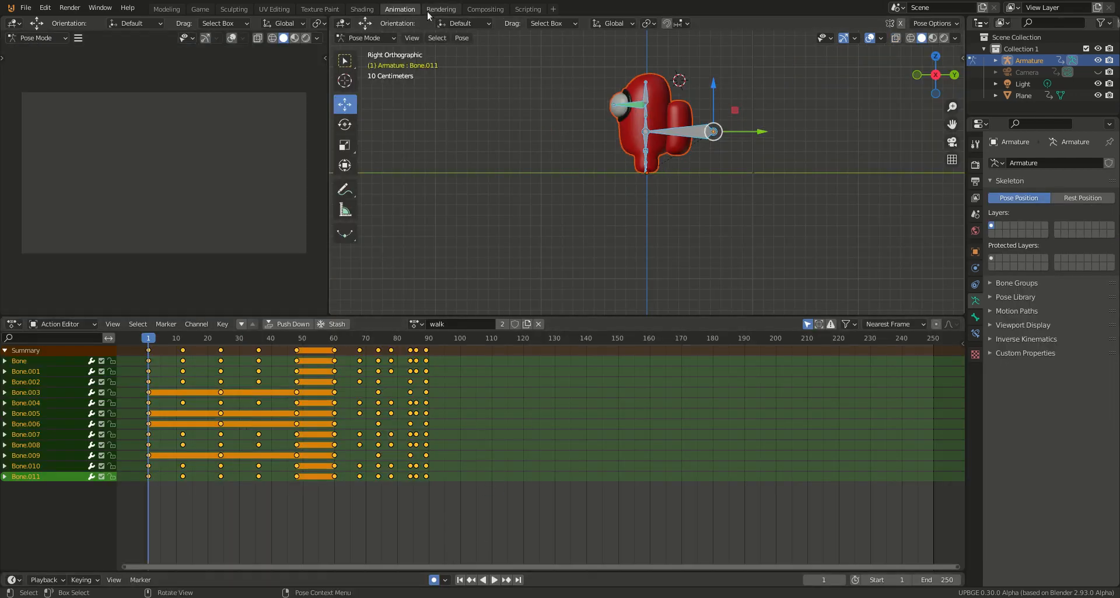
click(208, 12)
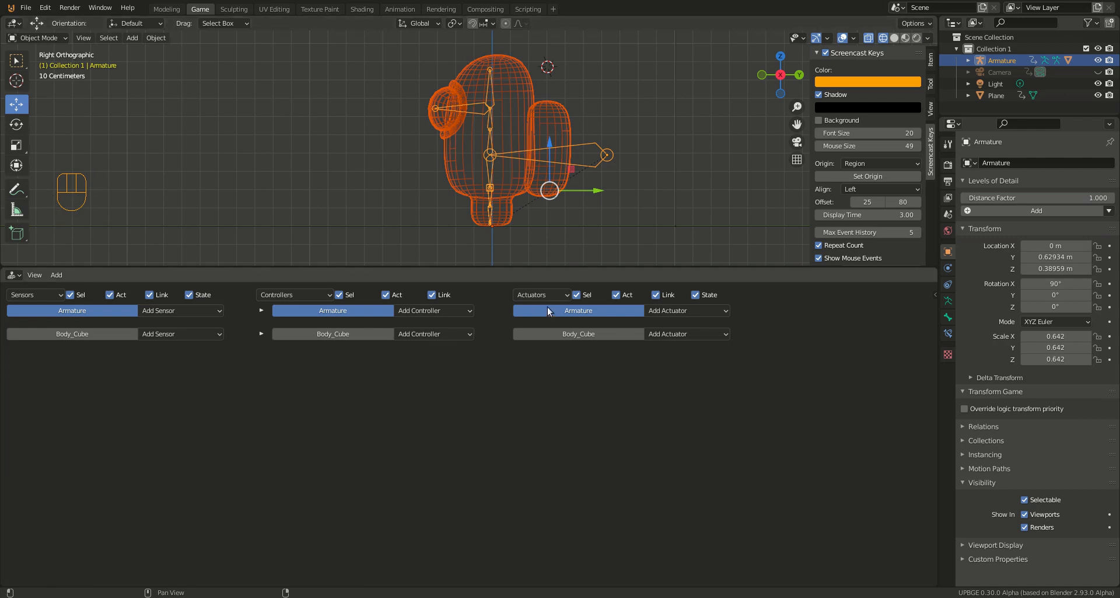
Step: Enlarge the 3D viewport over the logic editor and hide its sidebar
drag(549, 268, 517, 474)
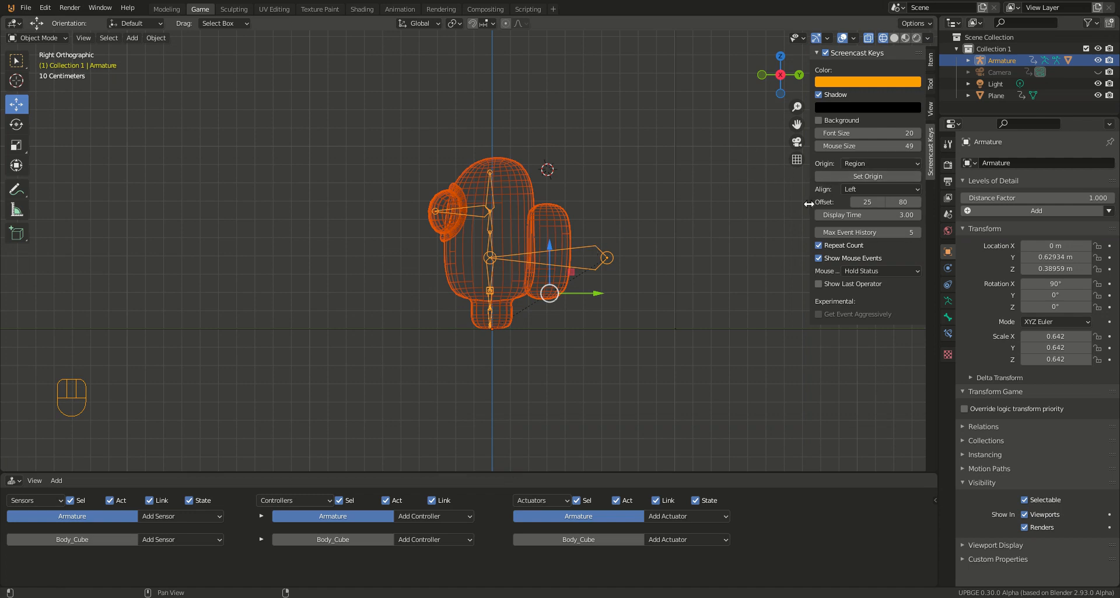
key(n)
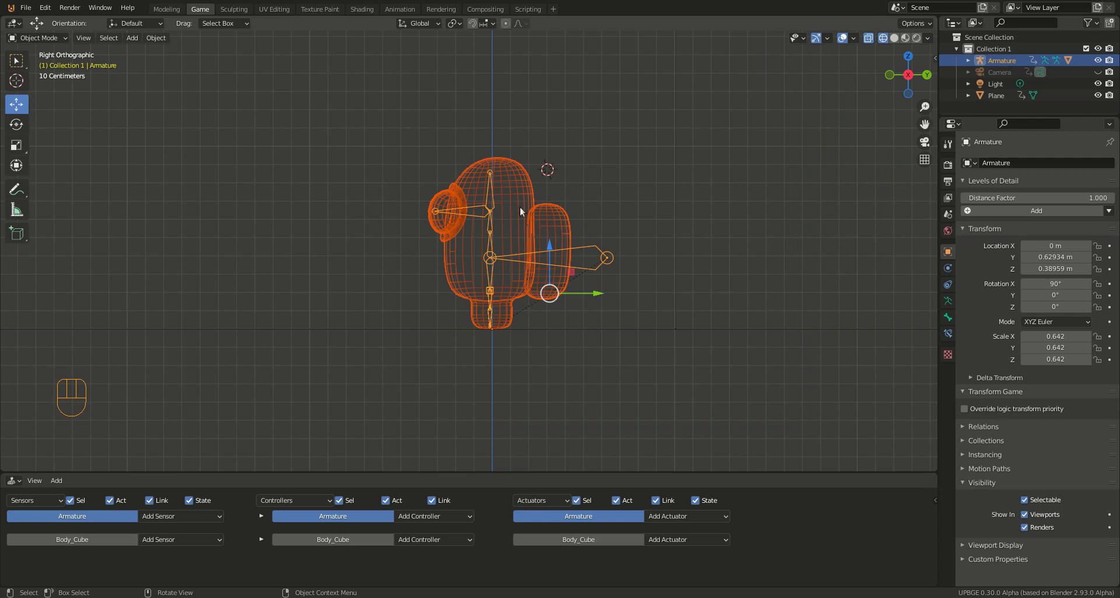
Step: Delete the ground plane from the scene
middle_drag(509, 206, 508, 134)
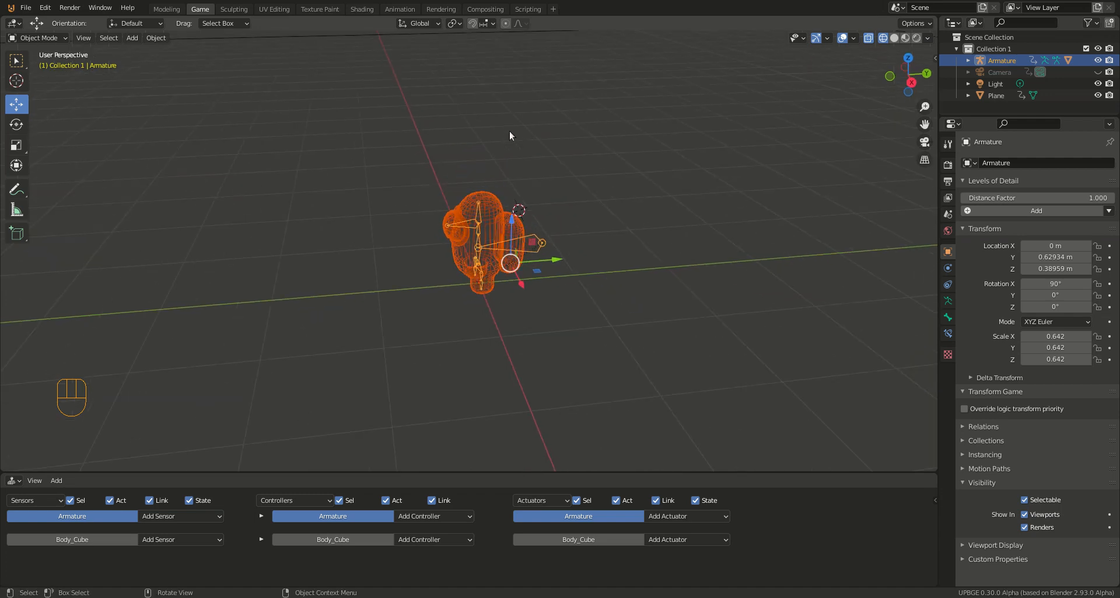
click(472, 35)
key(Delete)
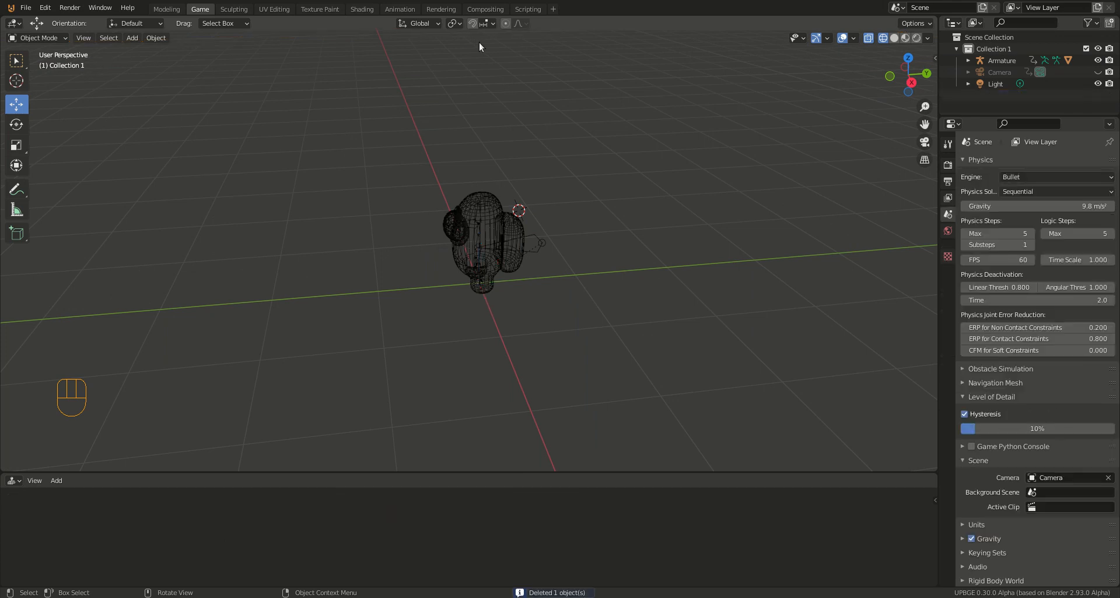
Step: Add a cube mesh from the right view and clear its location to the world origin
key(KP_3)
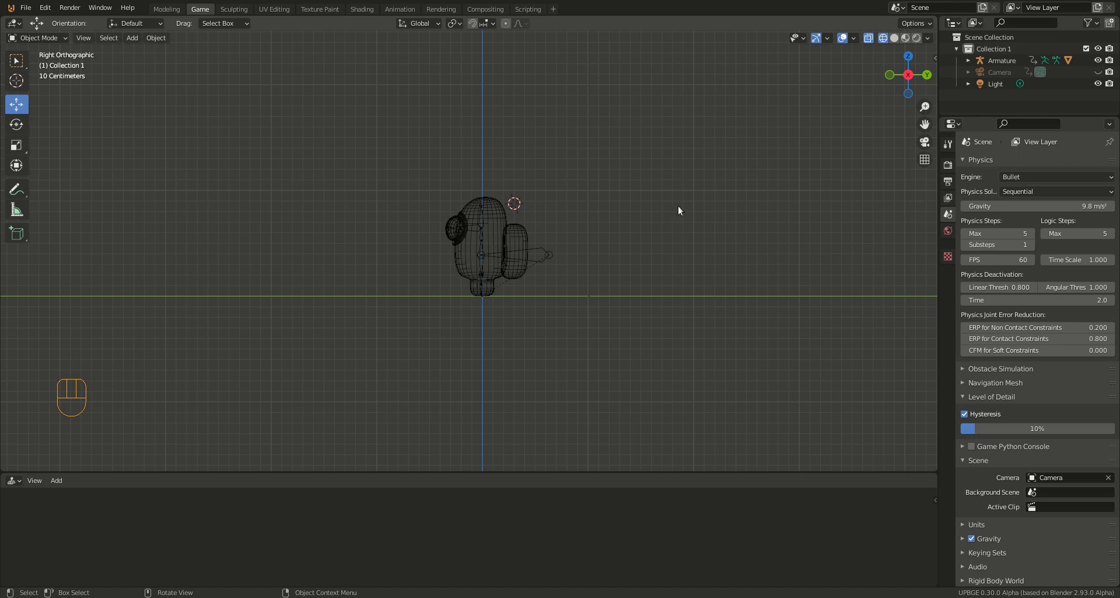
key(shift+a)
mouse_move(678, 207)
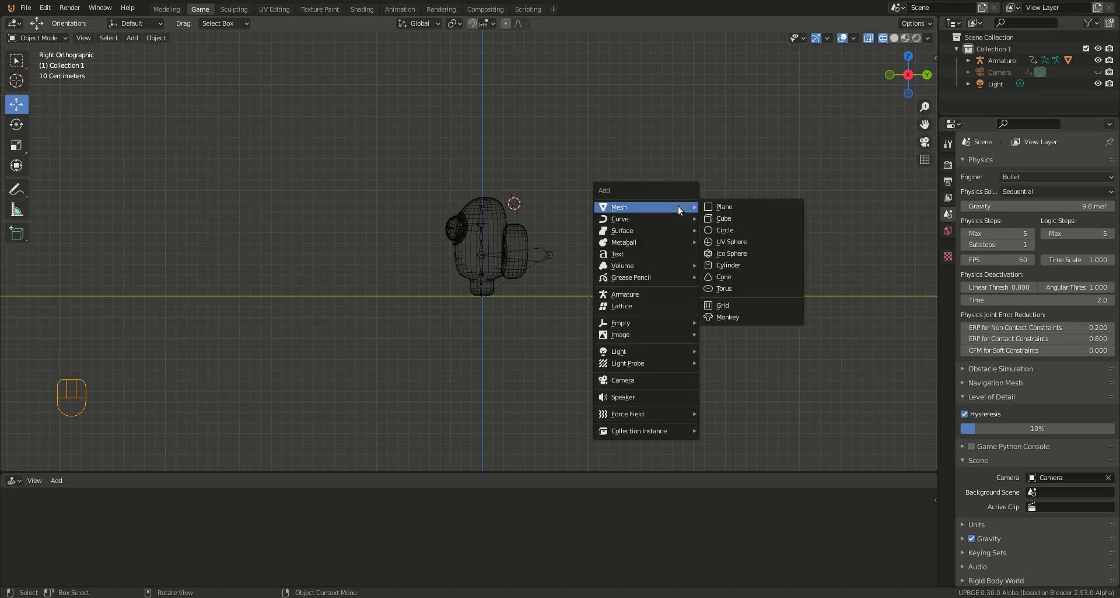
click(713, 216)
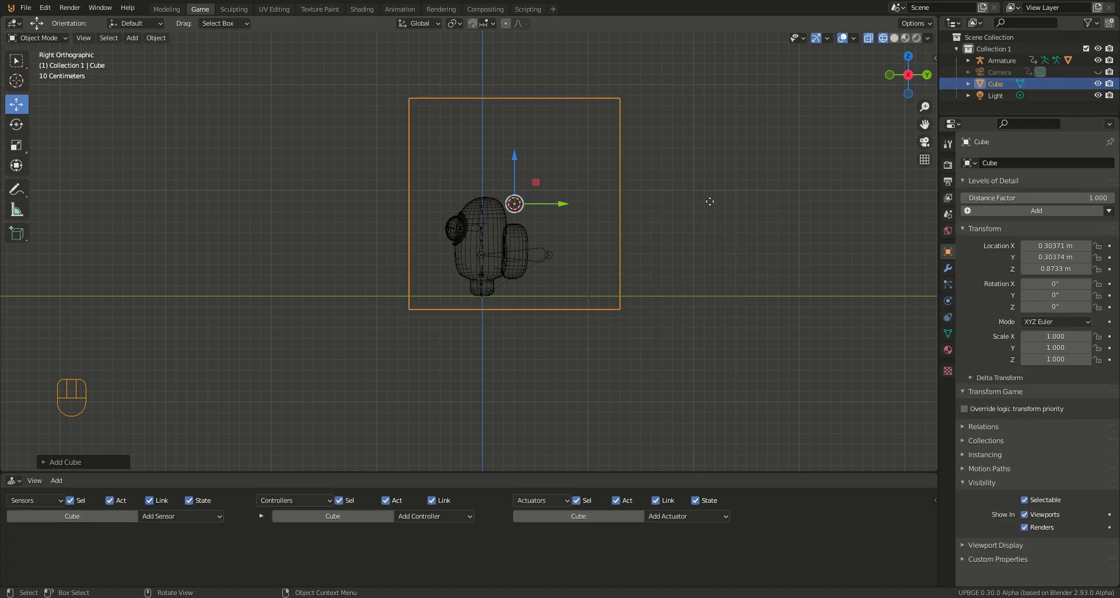
key(g)
click(701, 223)
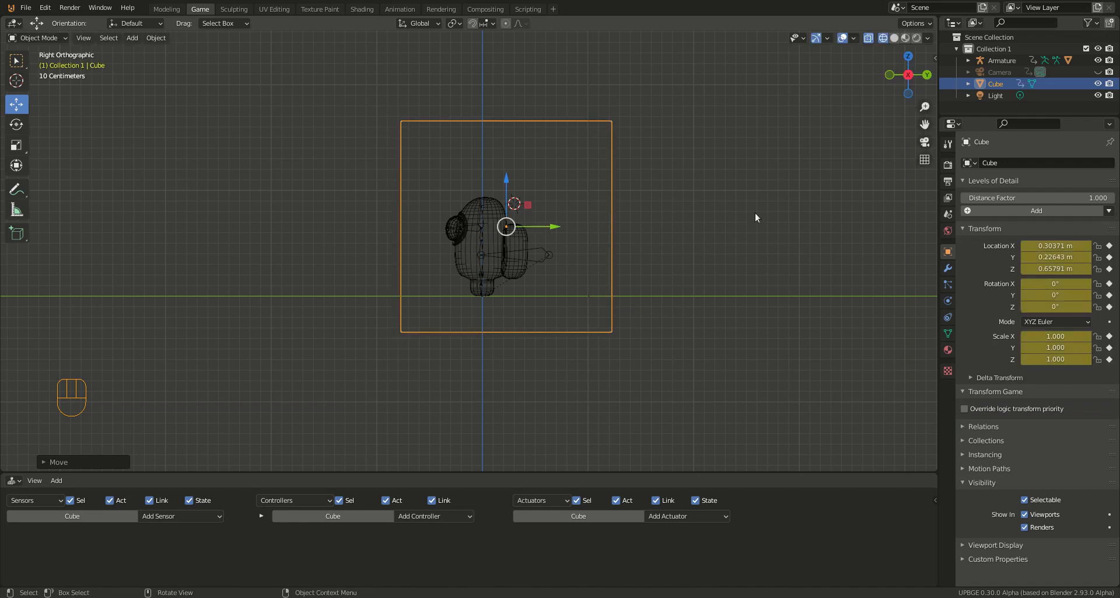
key(alt+g)
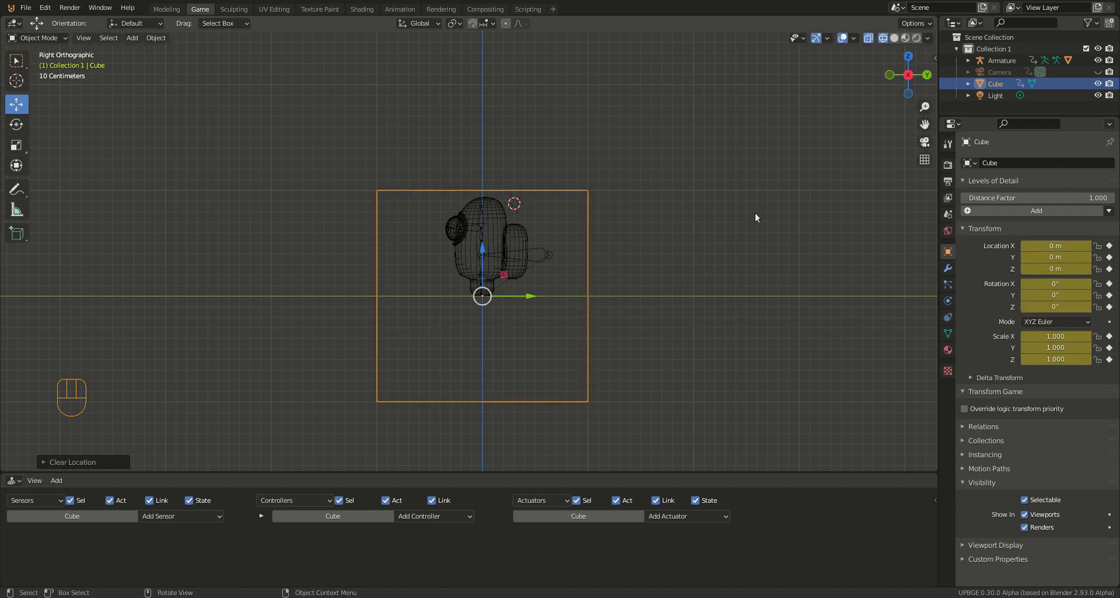
Step: Restart the Screencast Keys display and hide the viewport sidebar again
click(755, 213)
click(935, 57)
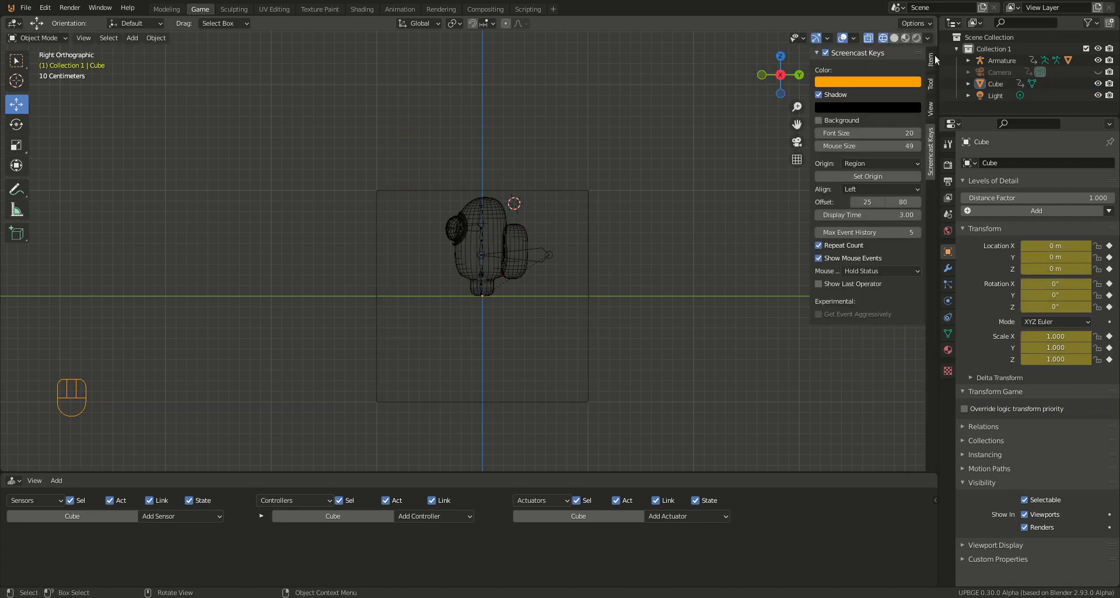
click(825, 52)
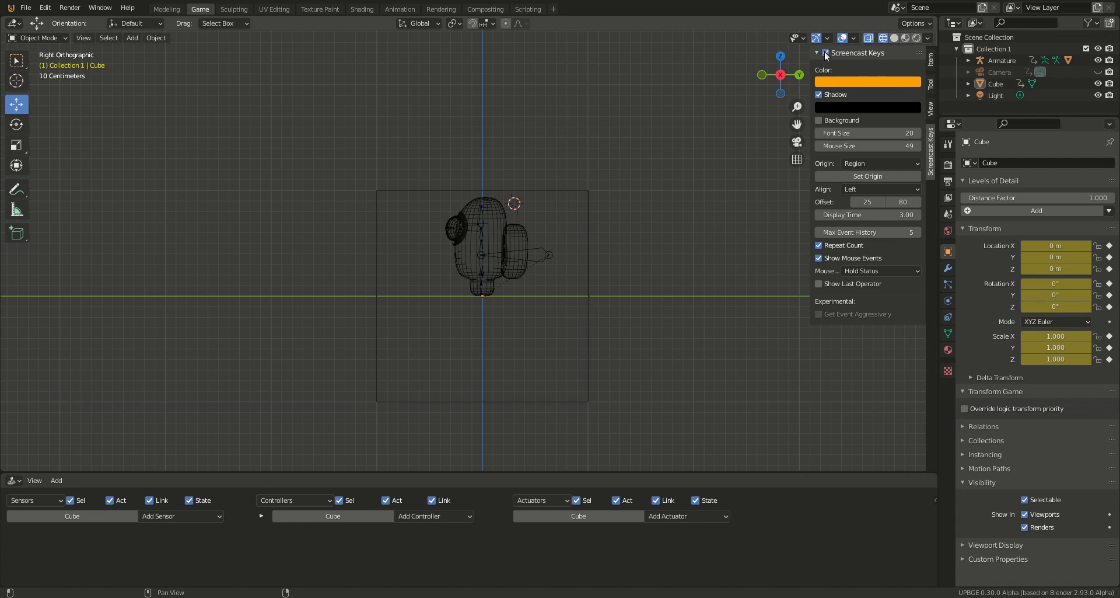
click(825, 52)
key(space)
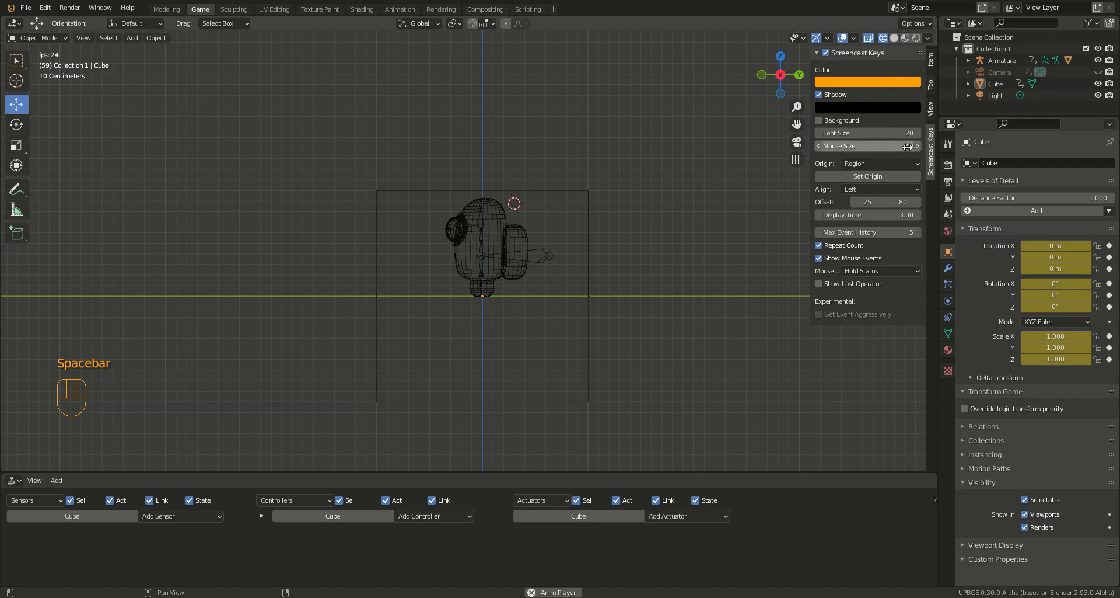
key(n)
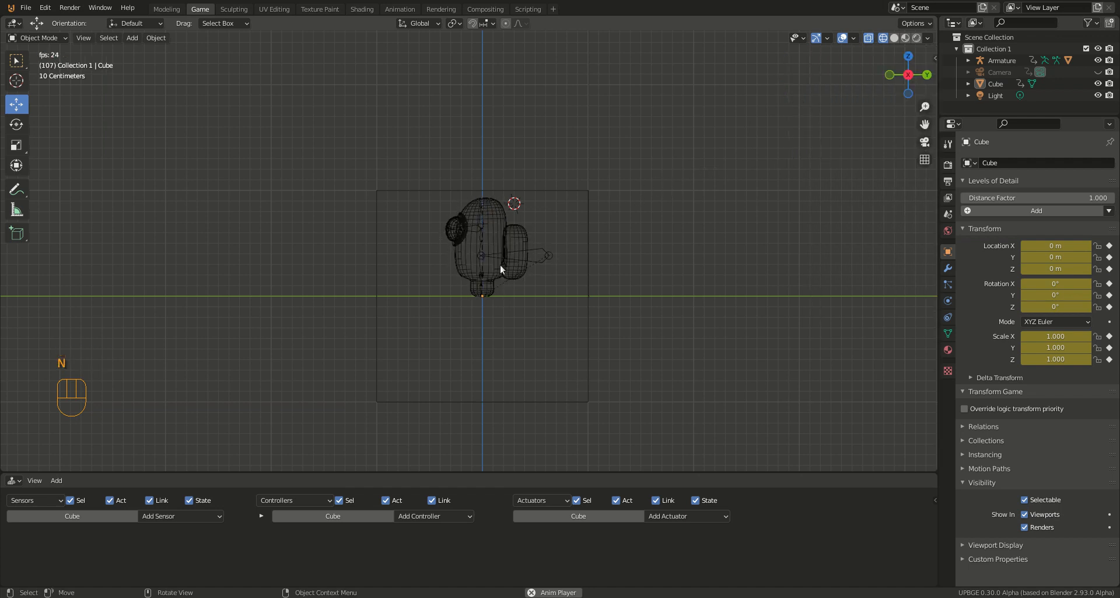
Step: Raise the cube along Z to about 0.47 m so it is centred on the character, and stop the animation playback
click(574, 192)
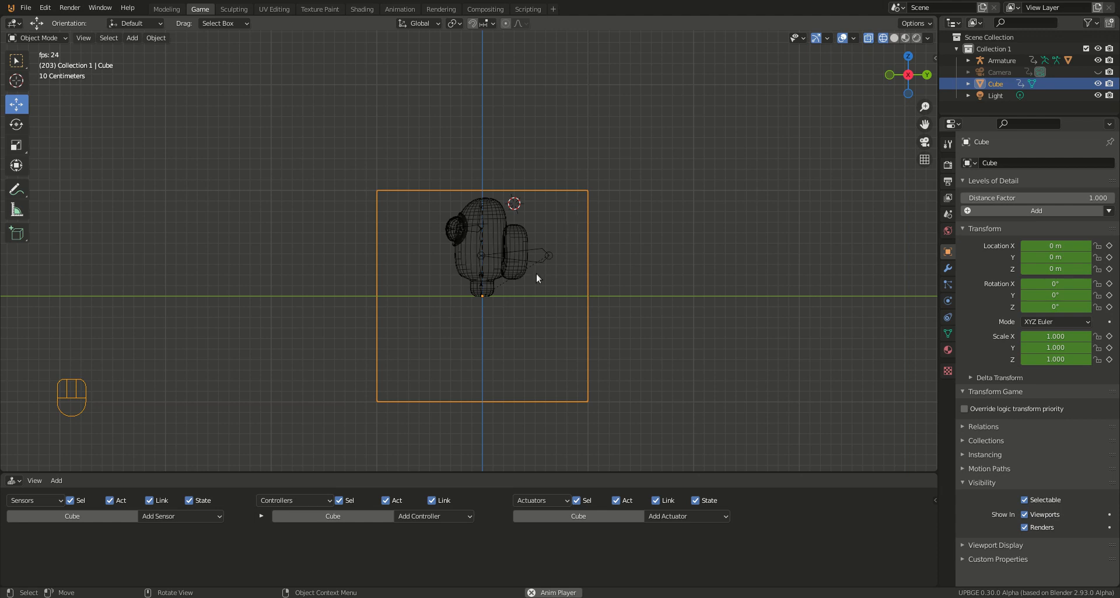
key(g)
key(z)
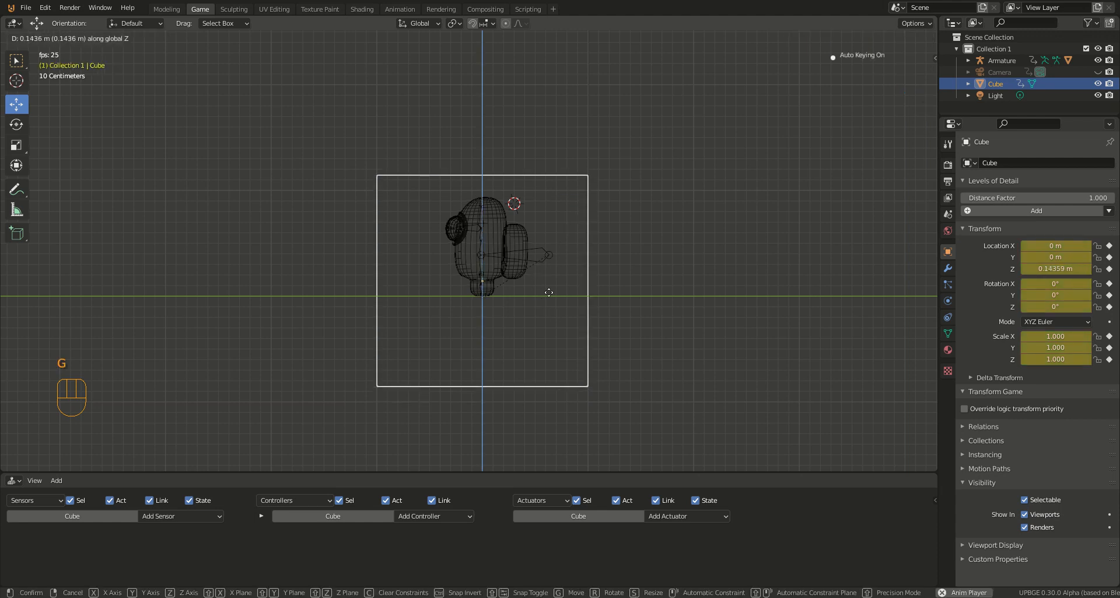
click(557, 263)
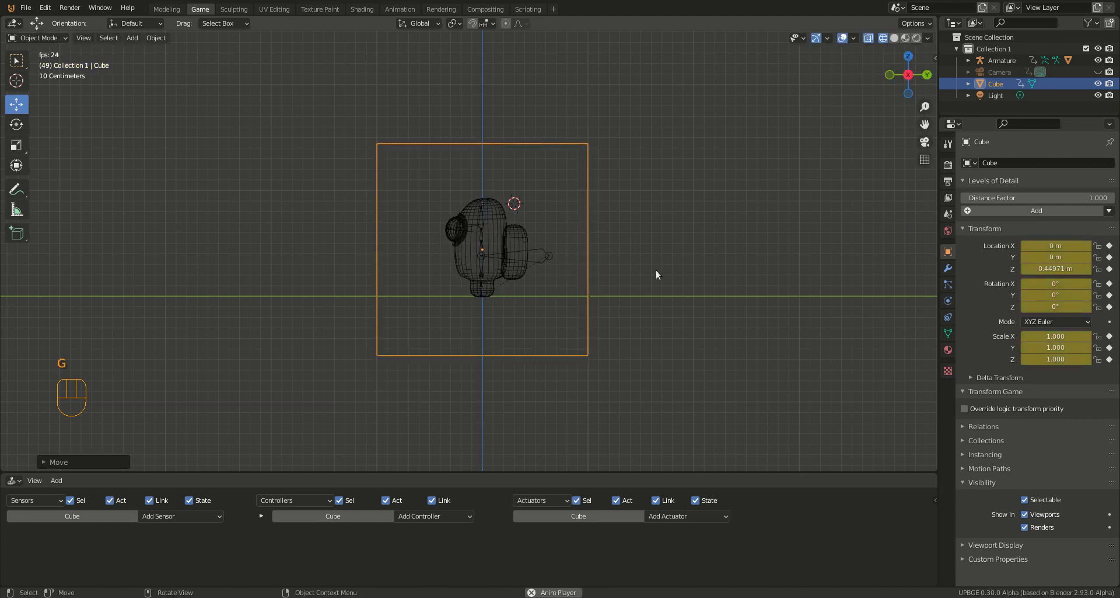
right_click(537, 260)
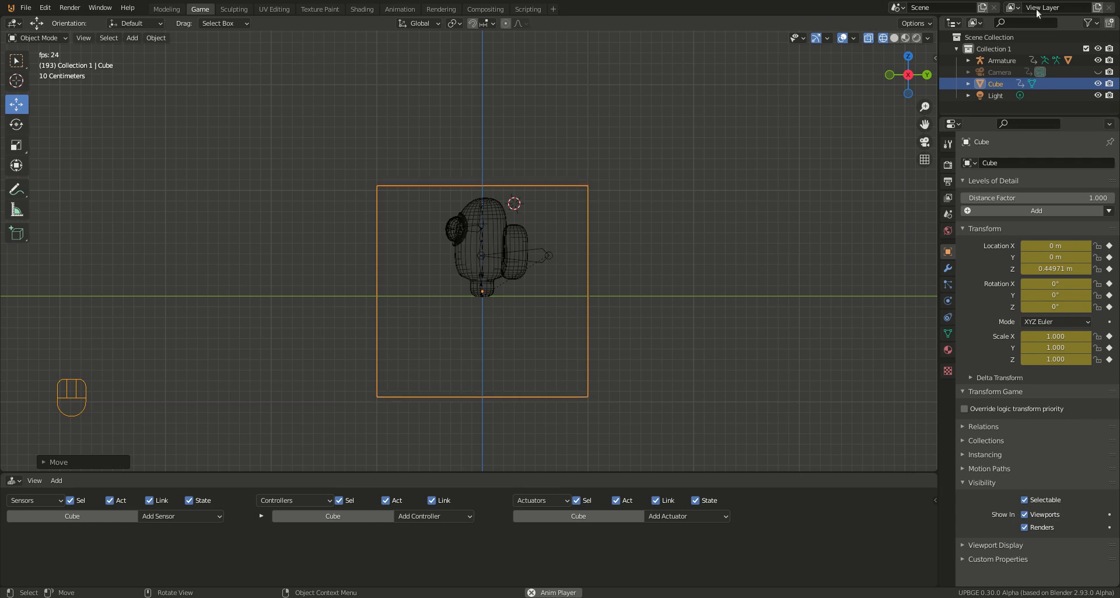
key(space)
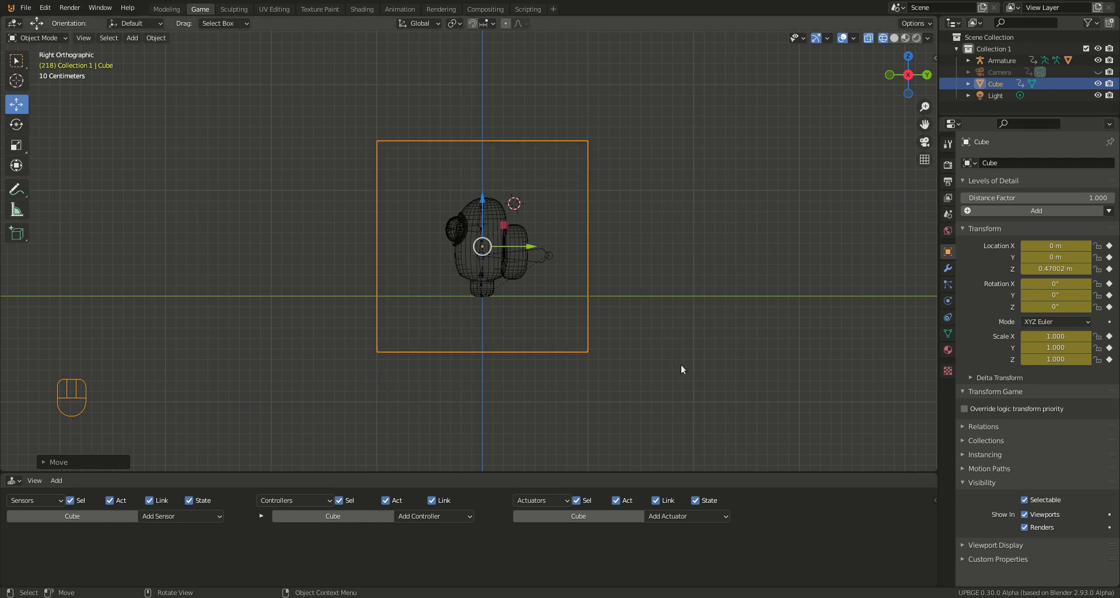
Step: Scale the cube uniformly to about 0.482 around the character and adjust its Z location to about 0.468 m
key(s)
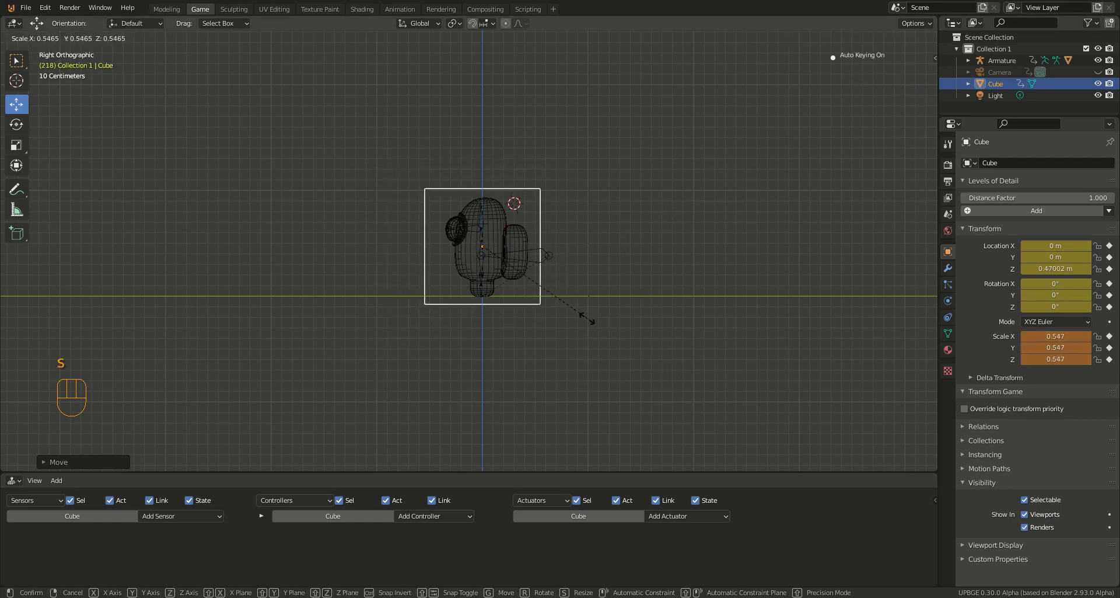
click(562, 304)
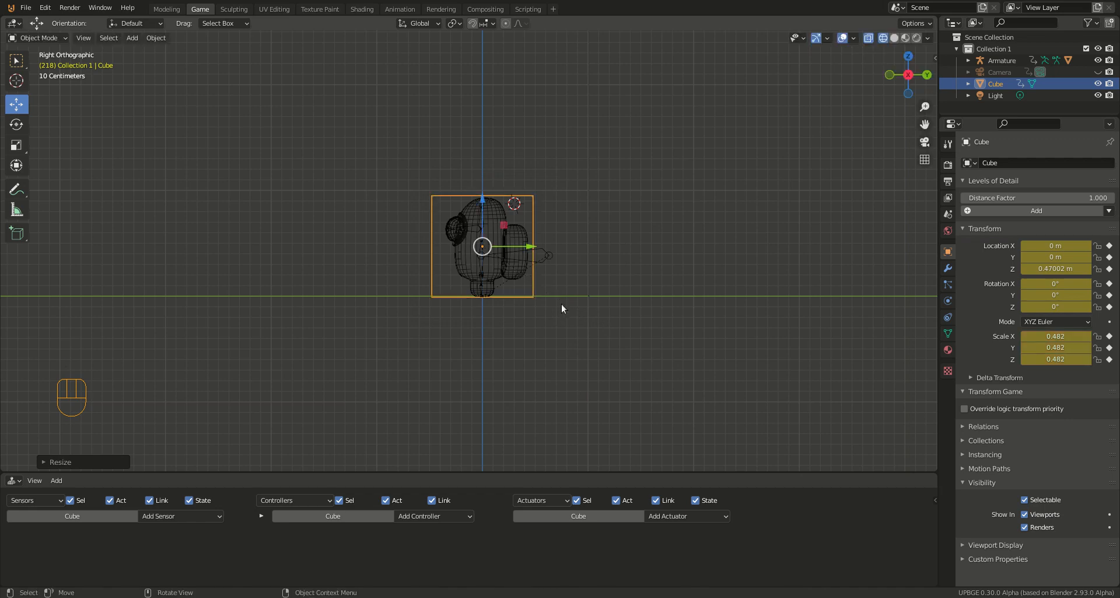
scroll(447, 282, up, 5)
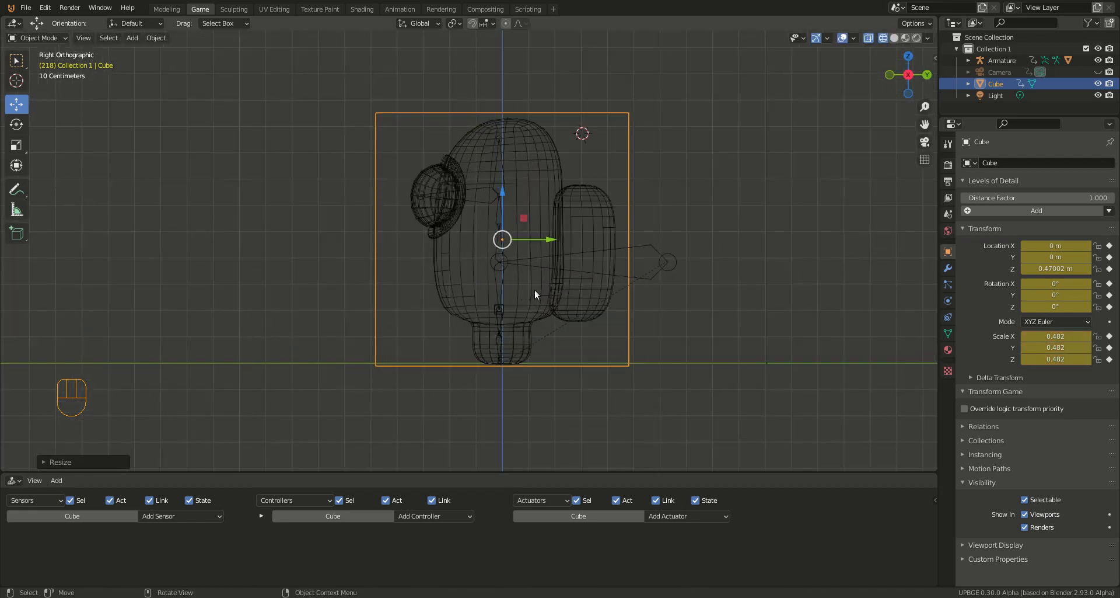
click(501, 189)
drag(501, 191, 503, 193)
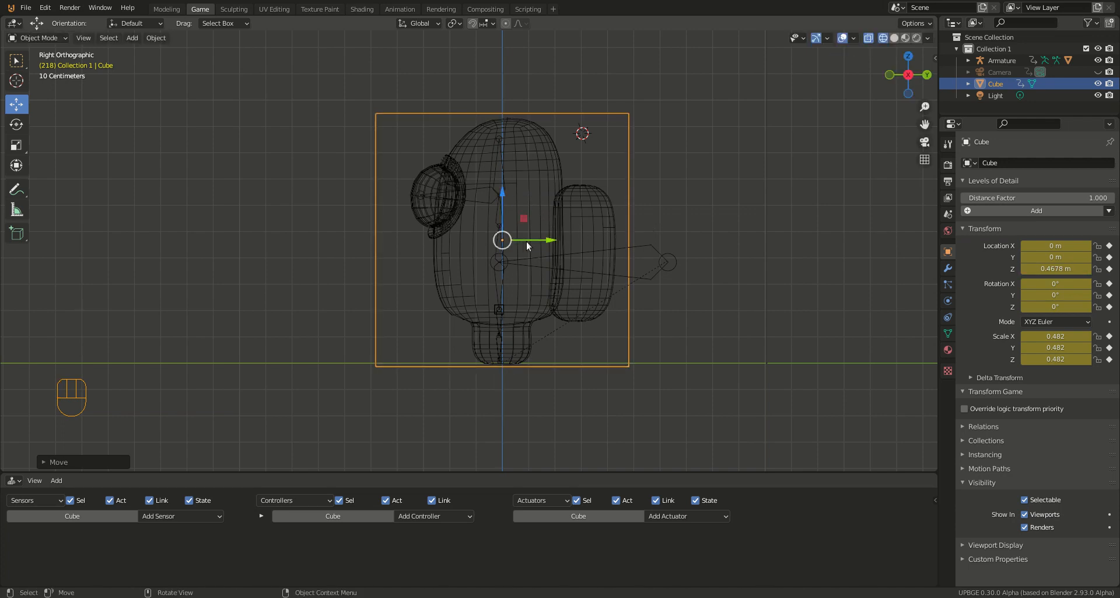
Step: Scale the cube along Y to about 0.412 and shift it to about 0.033 m in Y to enclose the visor and backpack
drag(538, 239, 548, 238)
key(s)
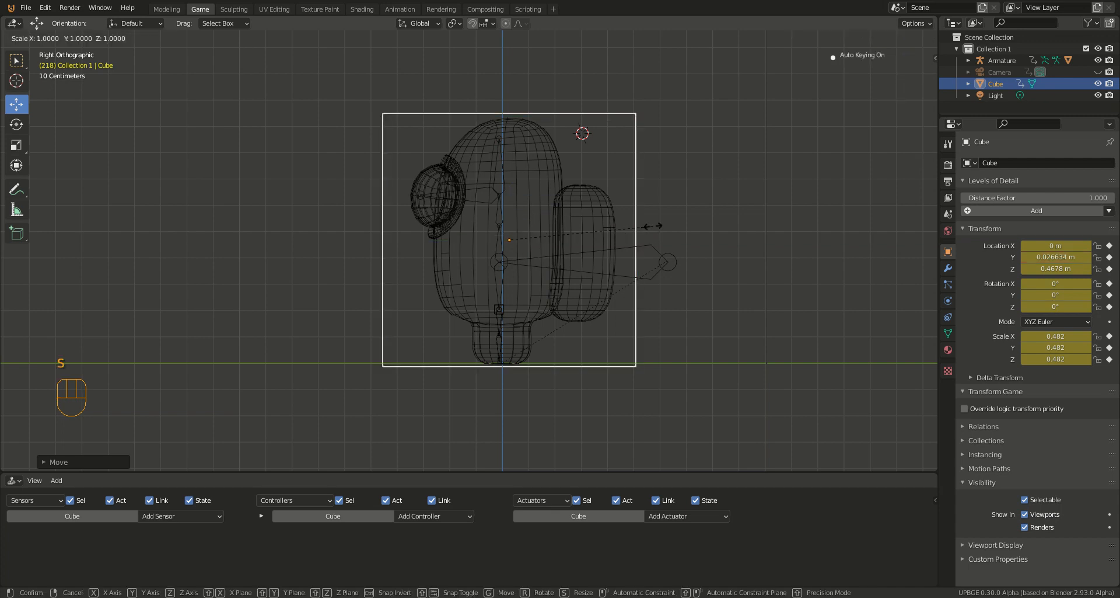
key(y)
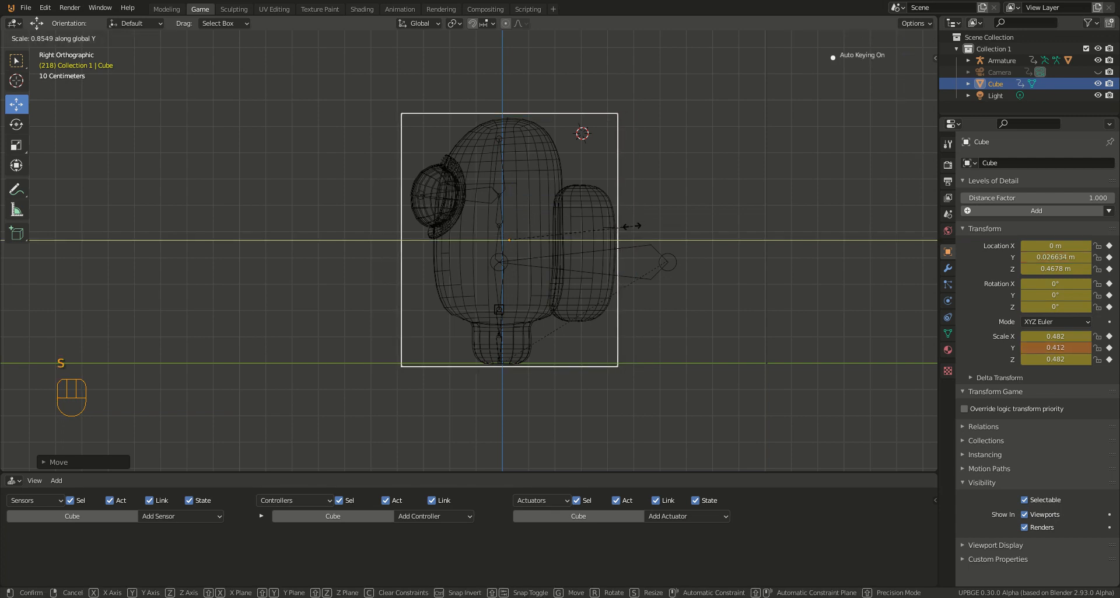
click(632, 228)
drag(558, 244, 564, 240)
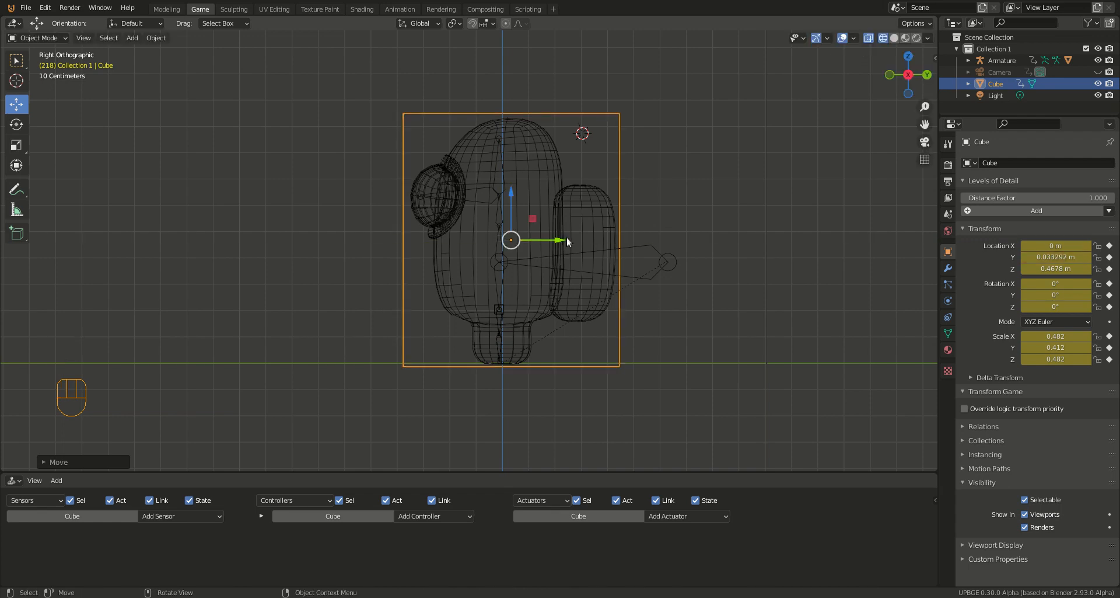
Step: Scale the cube along X to about 0.305 to fit the character's width from the front, and save the file
key(KP_1)
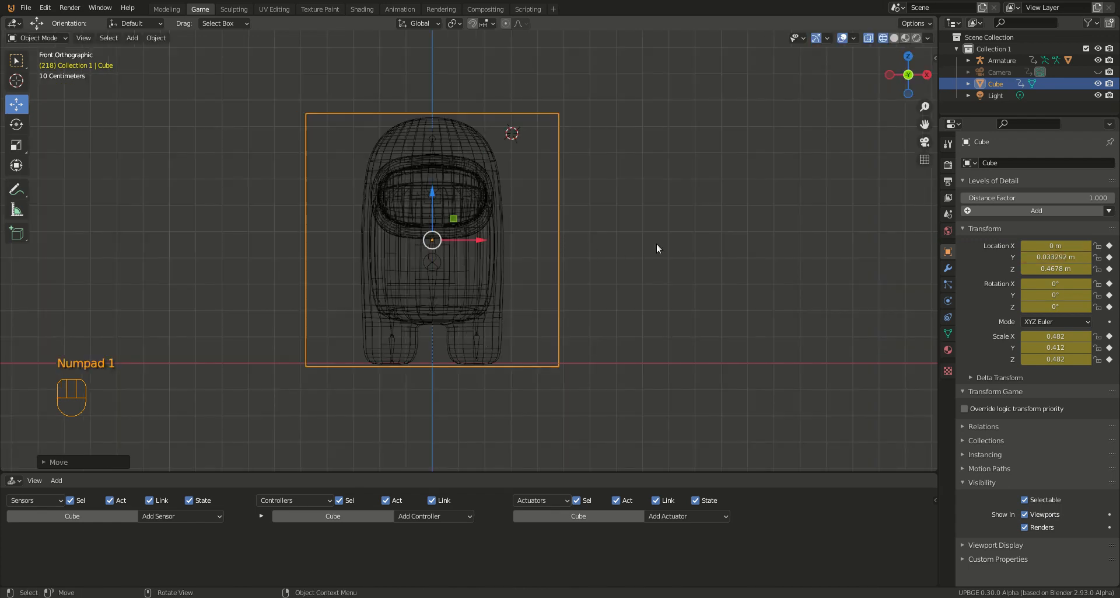
key(s)
key(x)
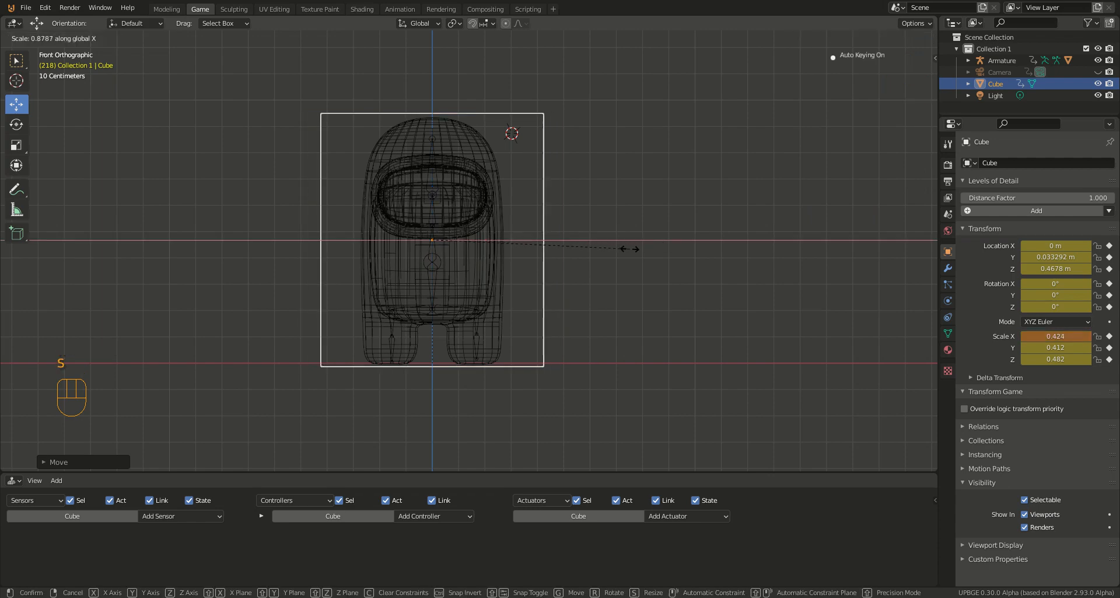
click(575, 247)
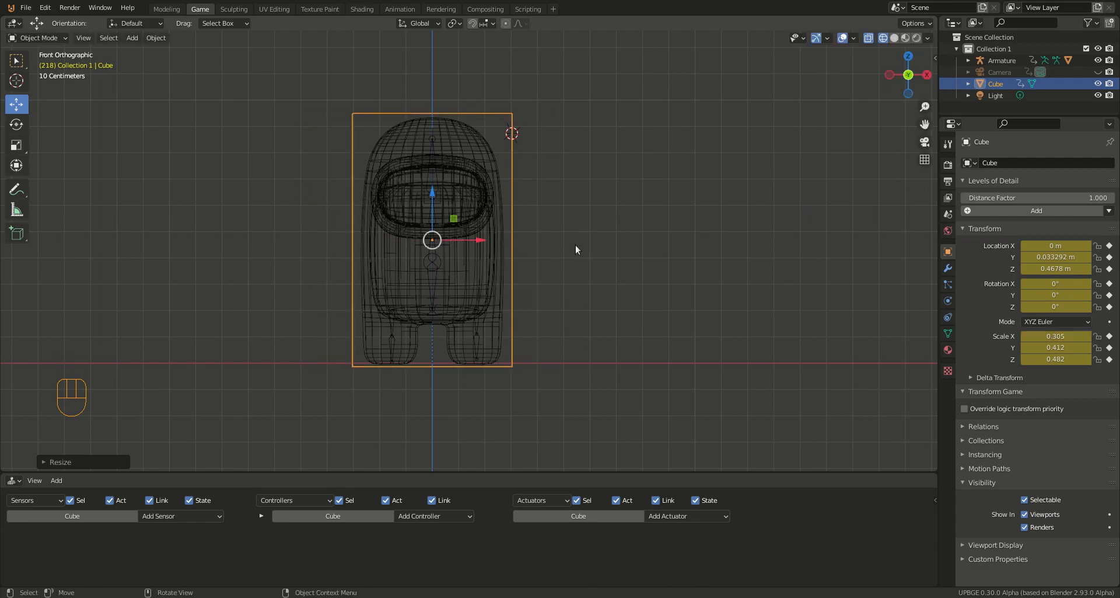
middle_drag(575, 244, 450, 243)
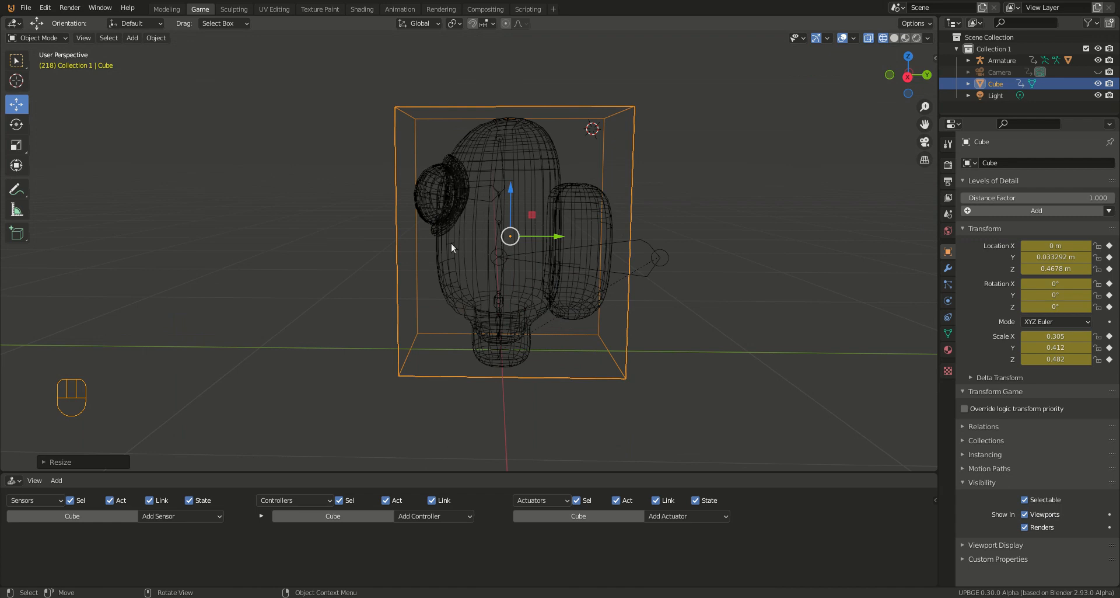
key(ctrl+s)
Step: Enable Ghost in the game physics of the character's Body_Cube mesh and briefly test-run the game
click(506, 151)
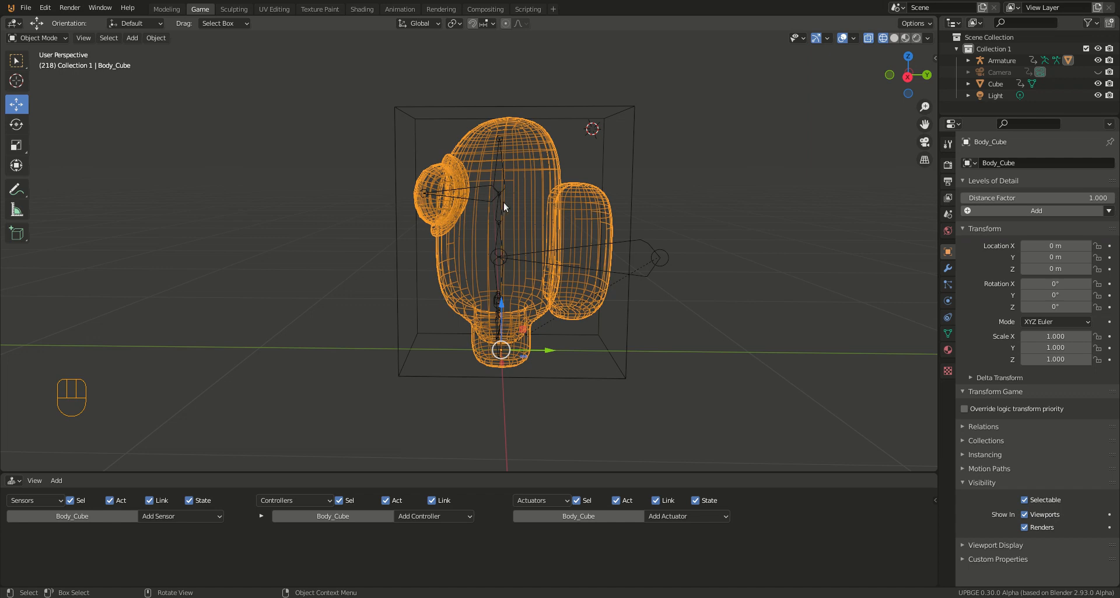
click(946, 301)
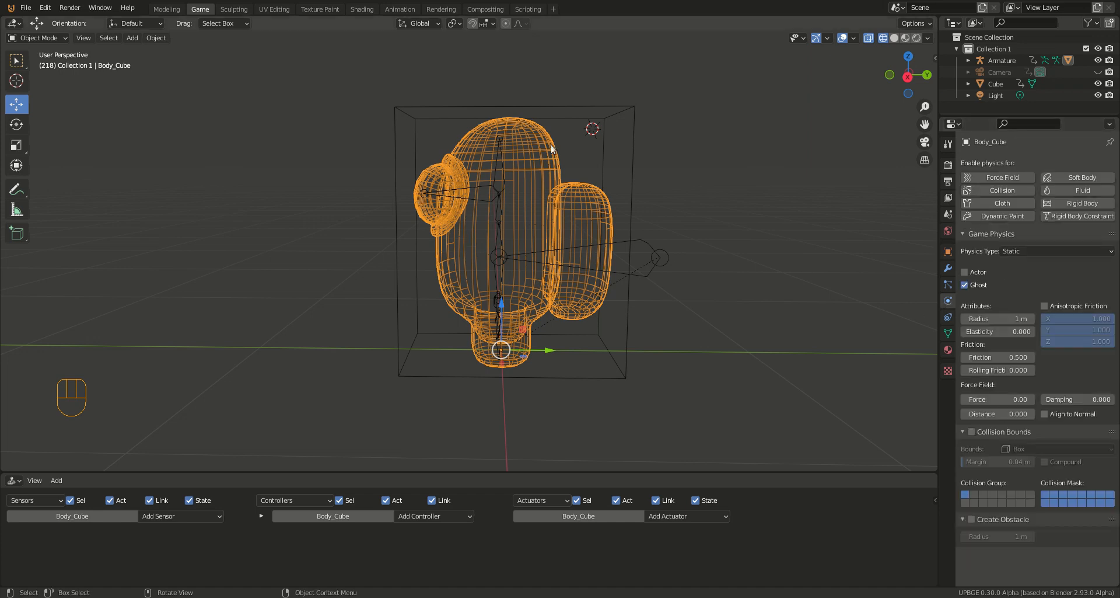
click(965, 282)
key(p)
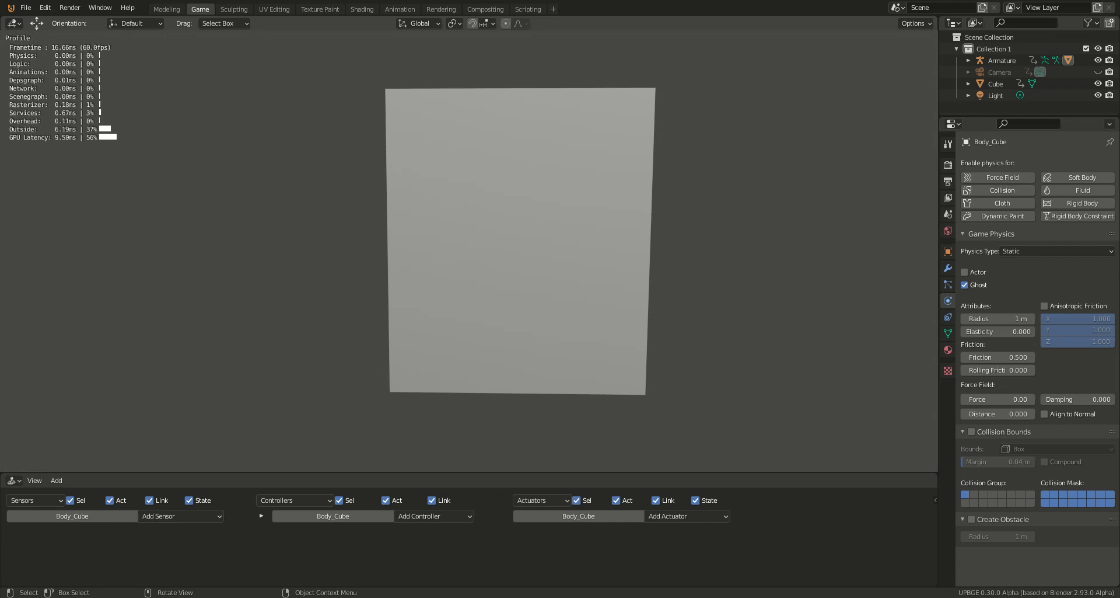
key(Escape)
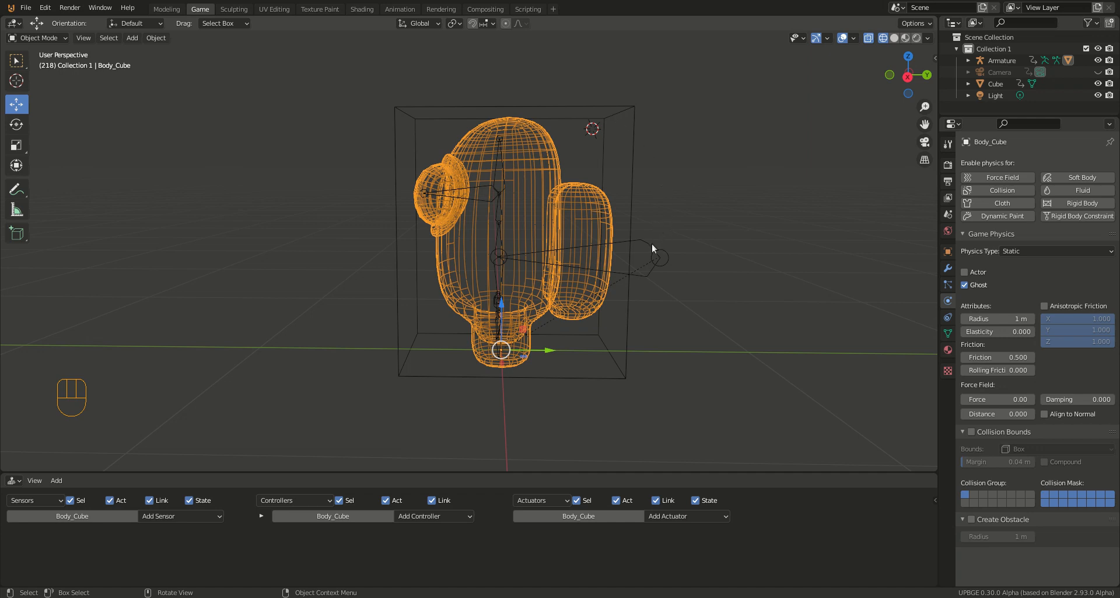
Step: Move the cube aside along Y, test-run the game to view the character, and move the cube back around it
click(628, 225)
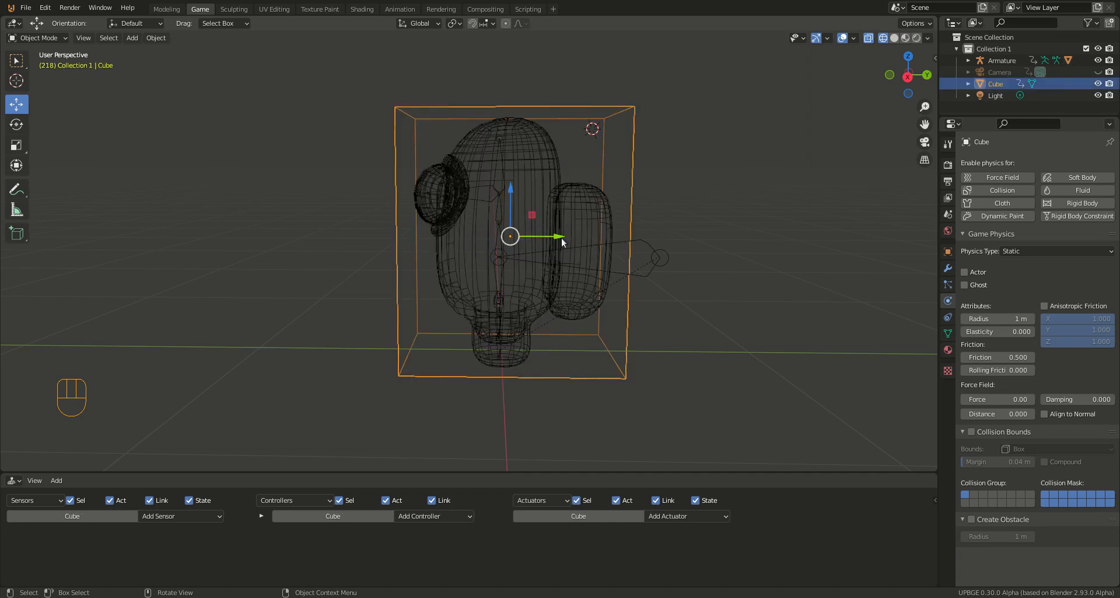
key(g)
key(y)
click(272, 236)
key(p)
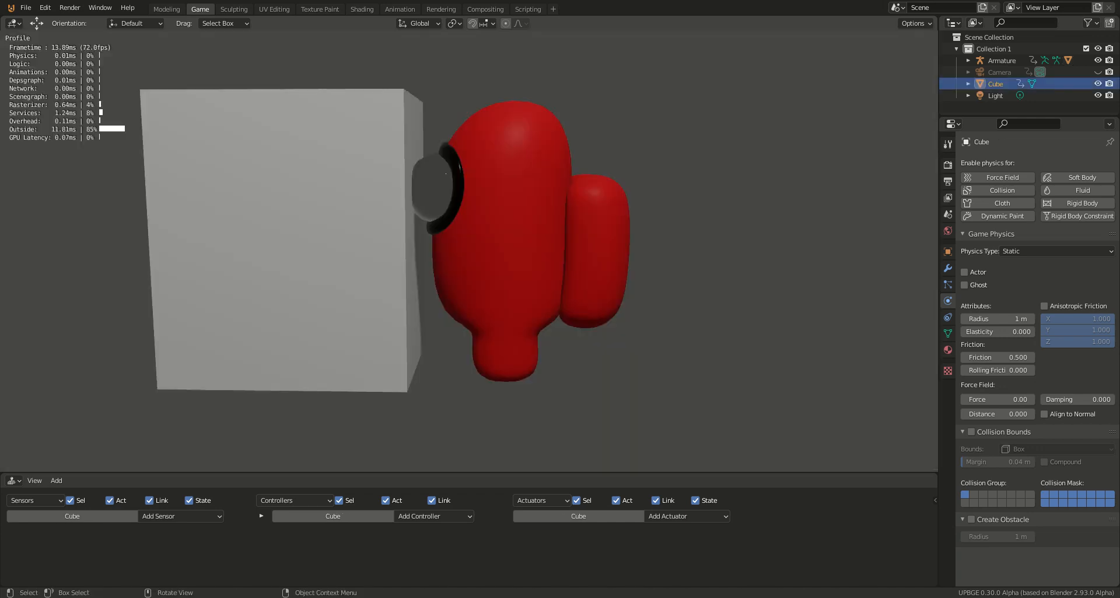
key(Escape)
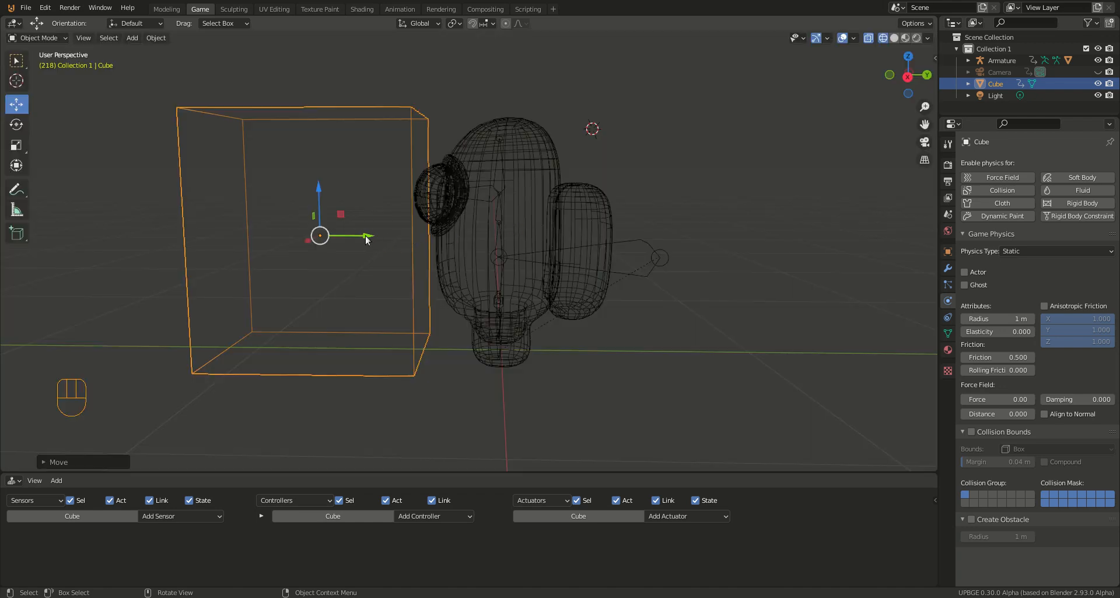
drag(366, 237, 580, 238)
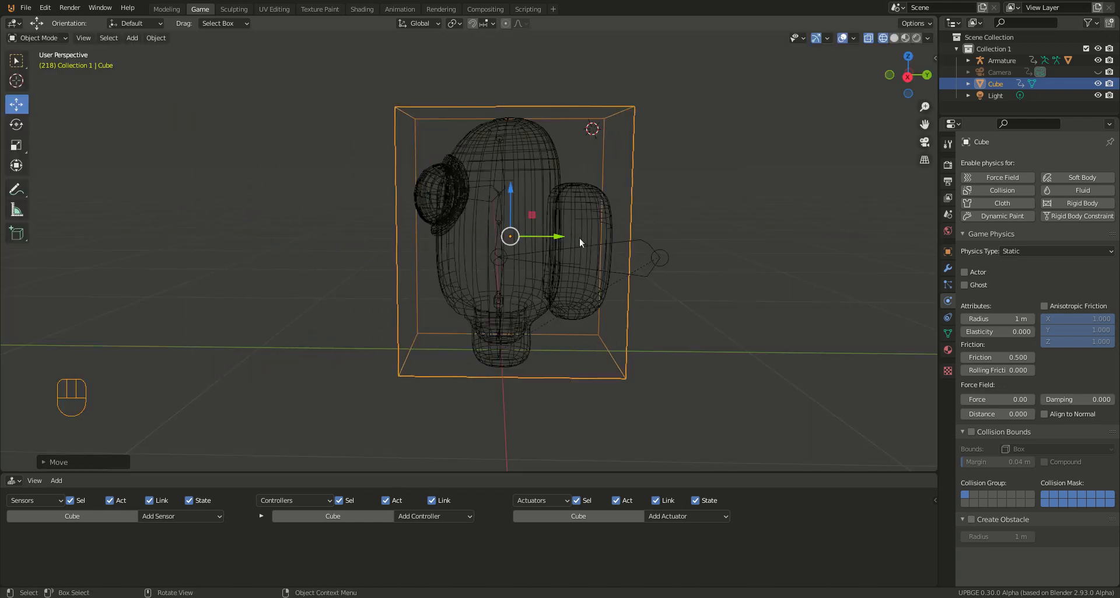
Step: Try moving the armature's large root bone along Y in Pose Mode, and return to Object Mode
click(656, 254)
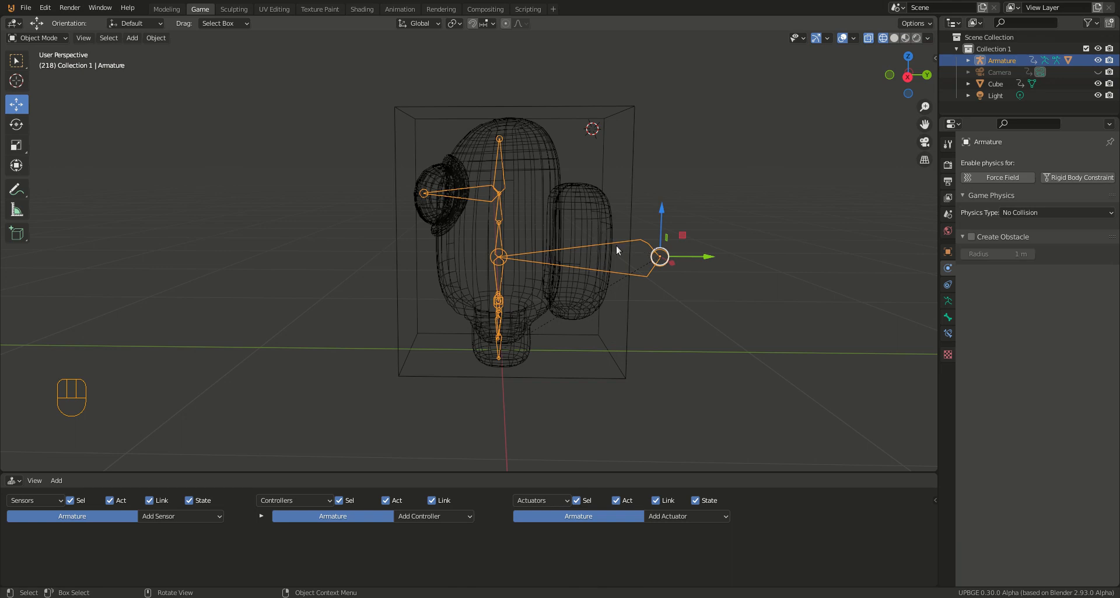
click(53, 39)
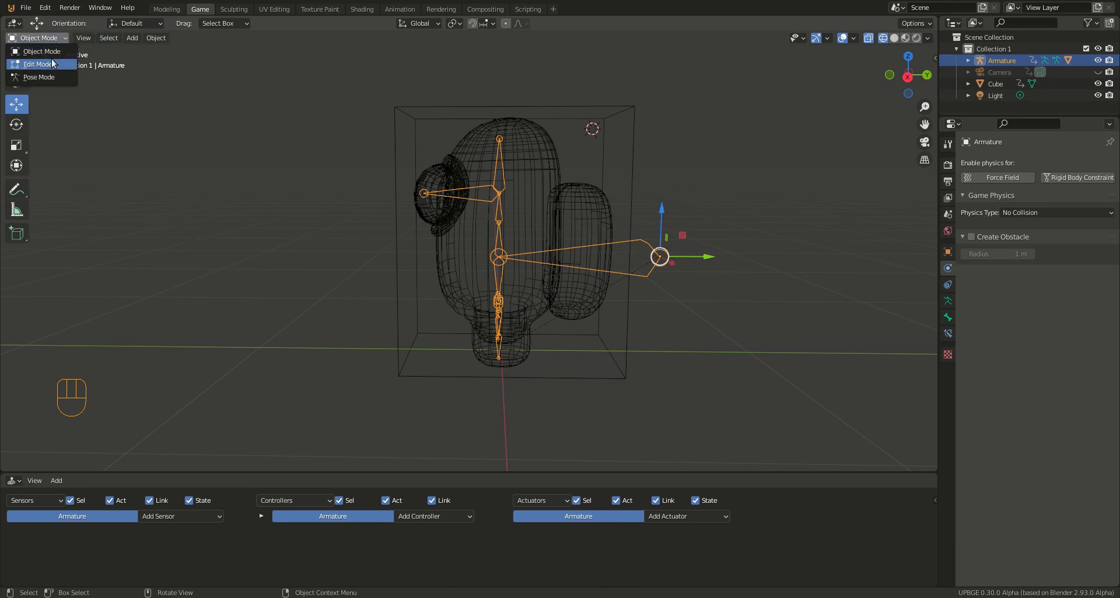
click(52, 76)
click(647, 256)
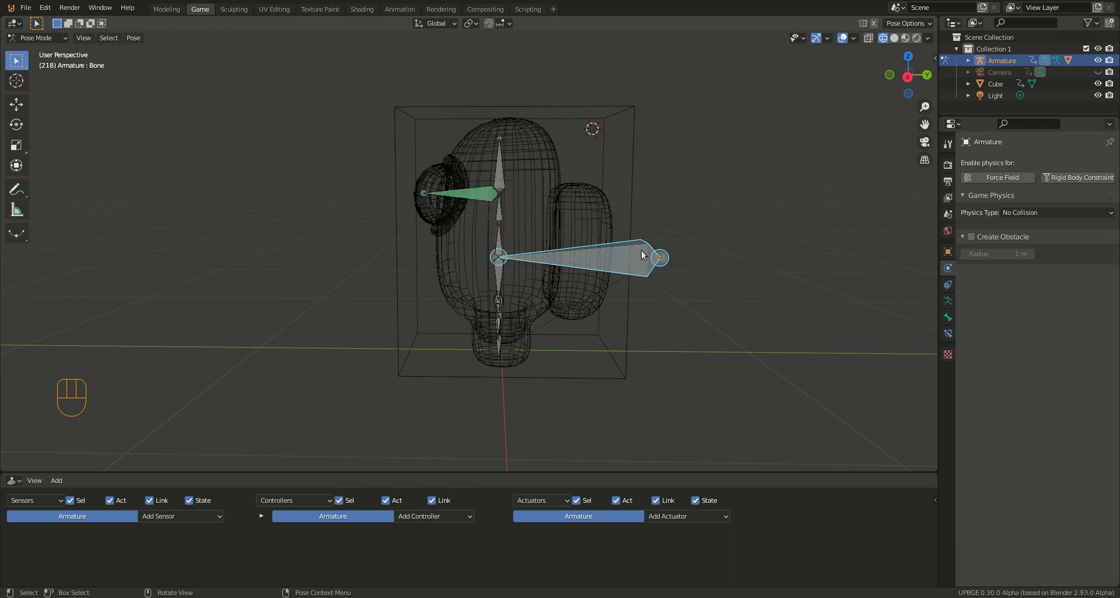
key(g)
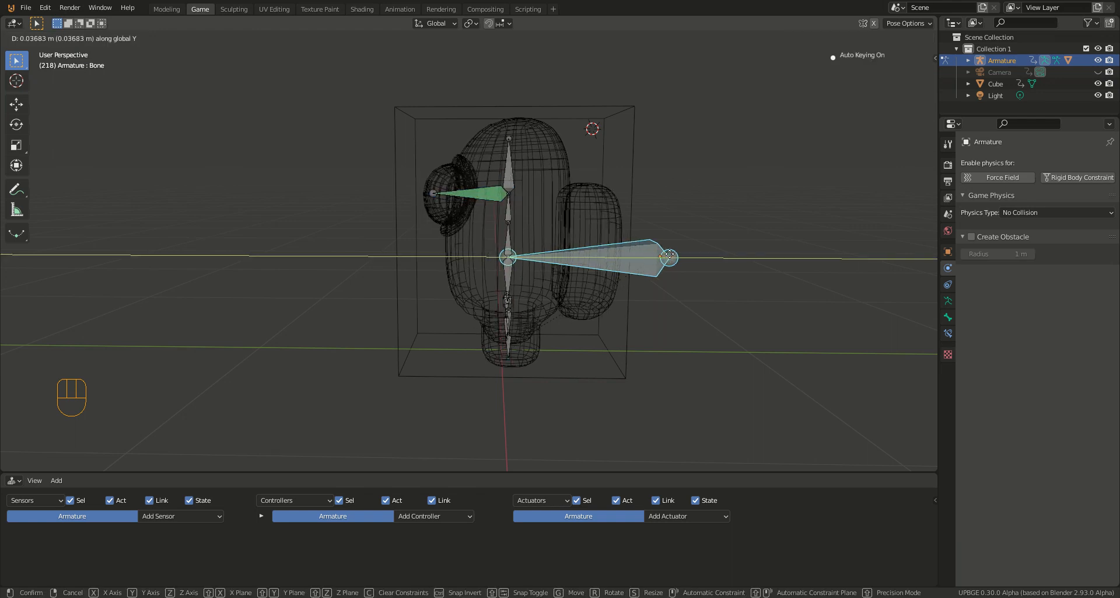
click(659, 255)
click(632, 187)
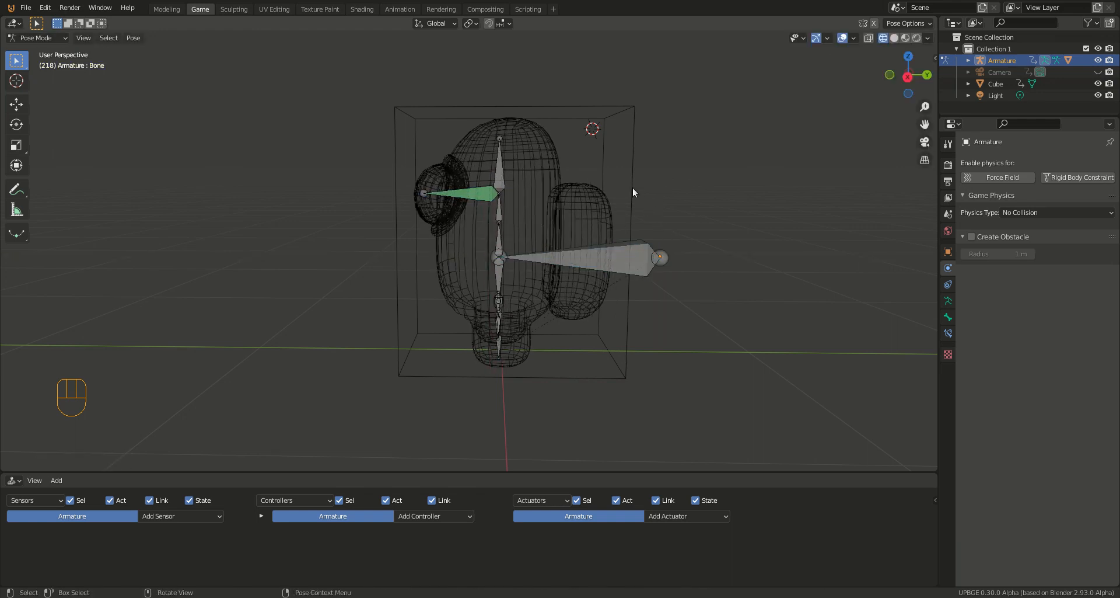
click(47, 39)
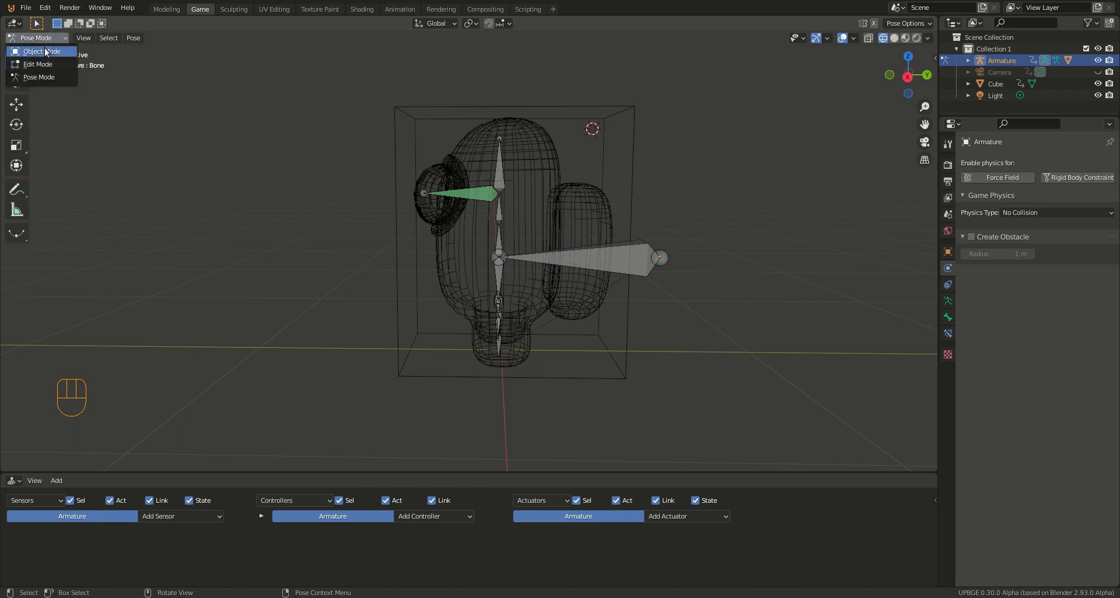
click(41, 52)
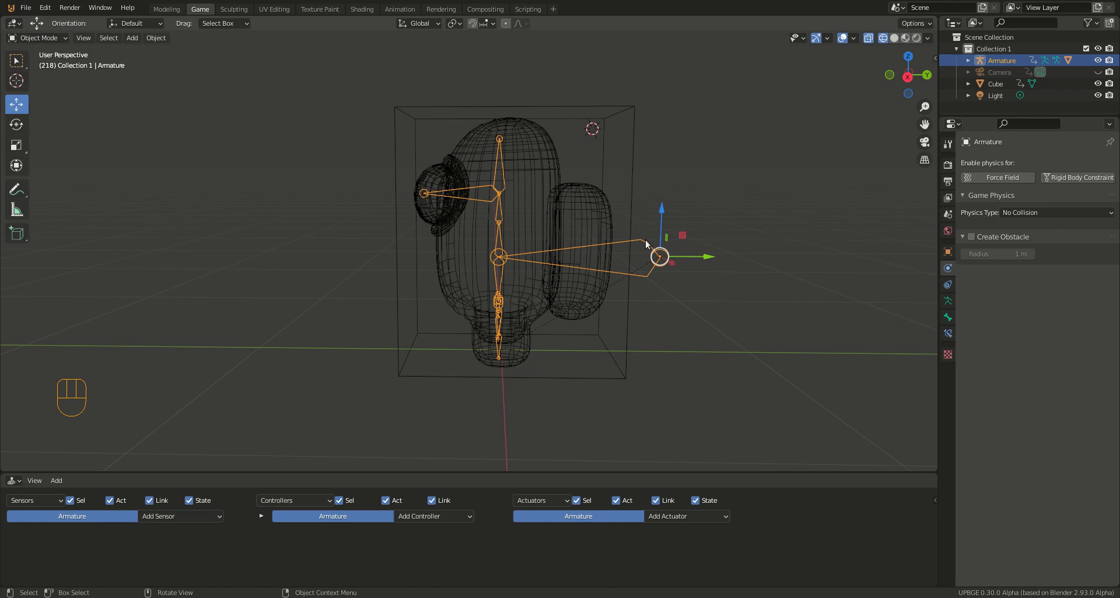
Step: Select the armature and the cube as the active object, and parent the armature to the cube with the Object option
shift+click(631, 214)
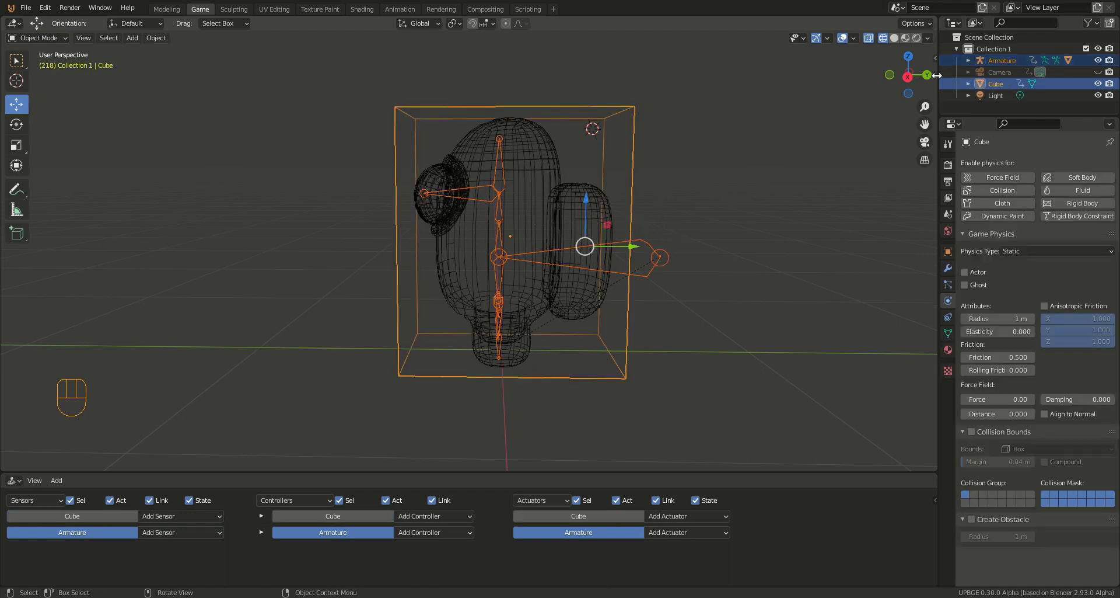
drag(937, 60, 860, 54)
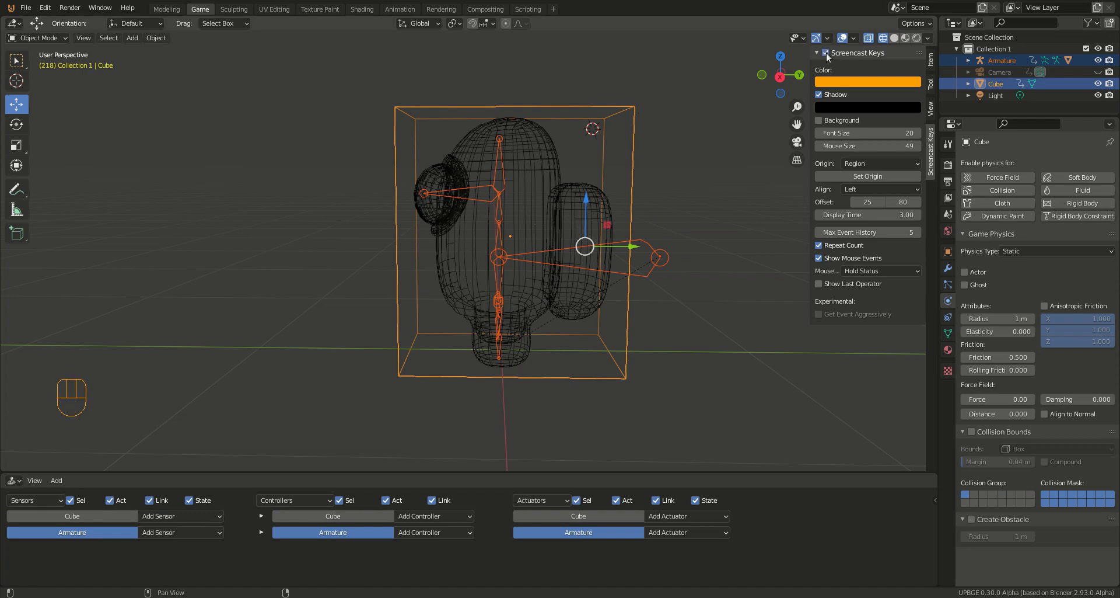
key(n)
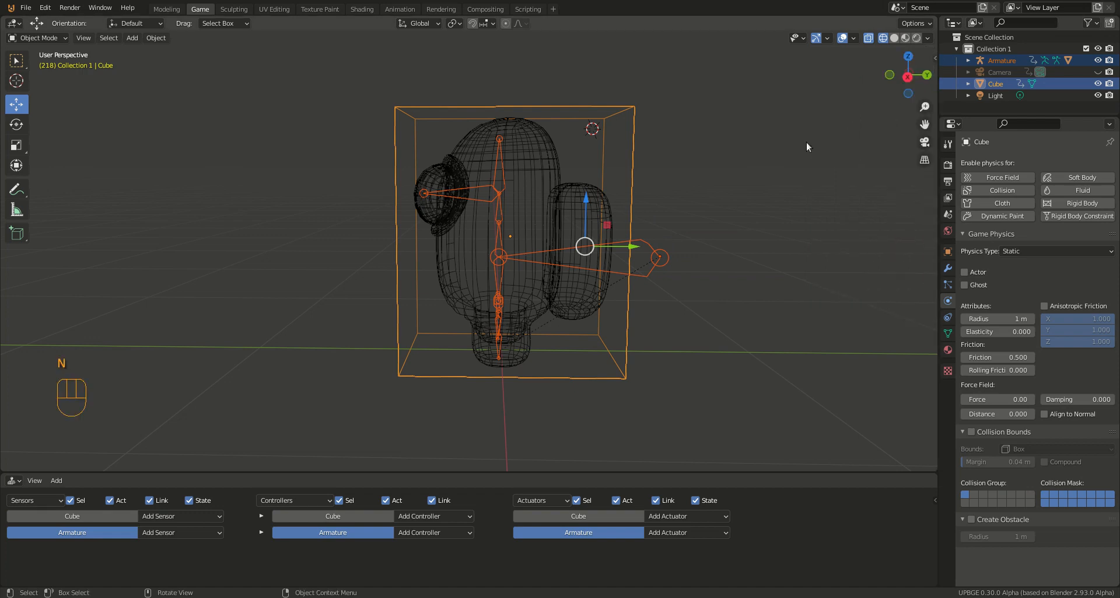
click(638, 238)
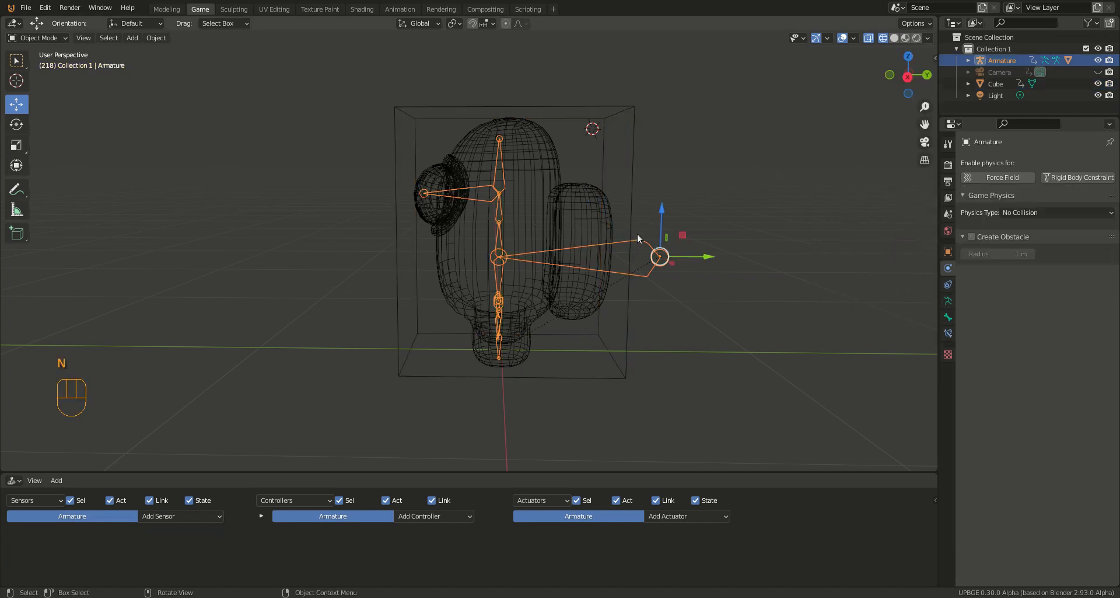
shift+click(631, 212)
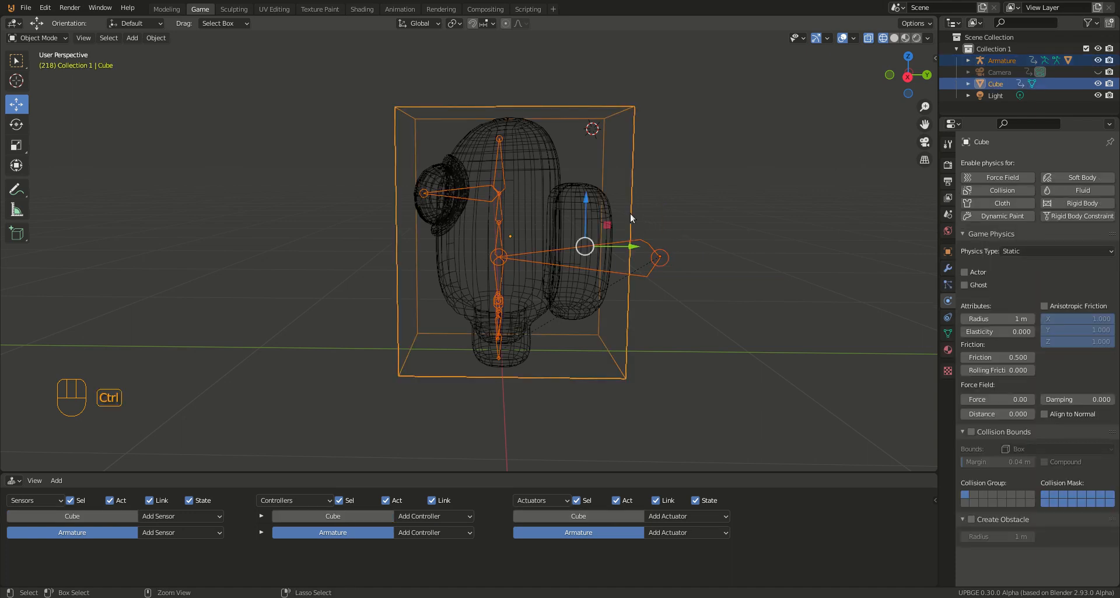
key(ctrl+p)
click(632, 216)
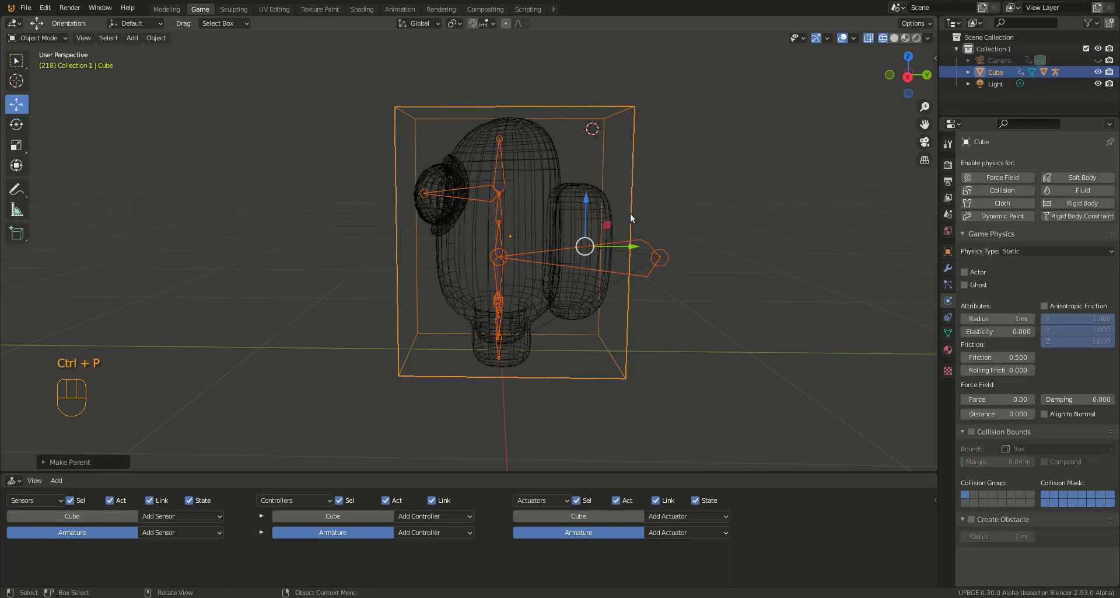
Step: Select only the cube and move it slightly along negative Y and up along Z with its parented character
right_click(642, 230)
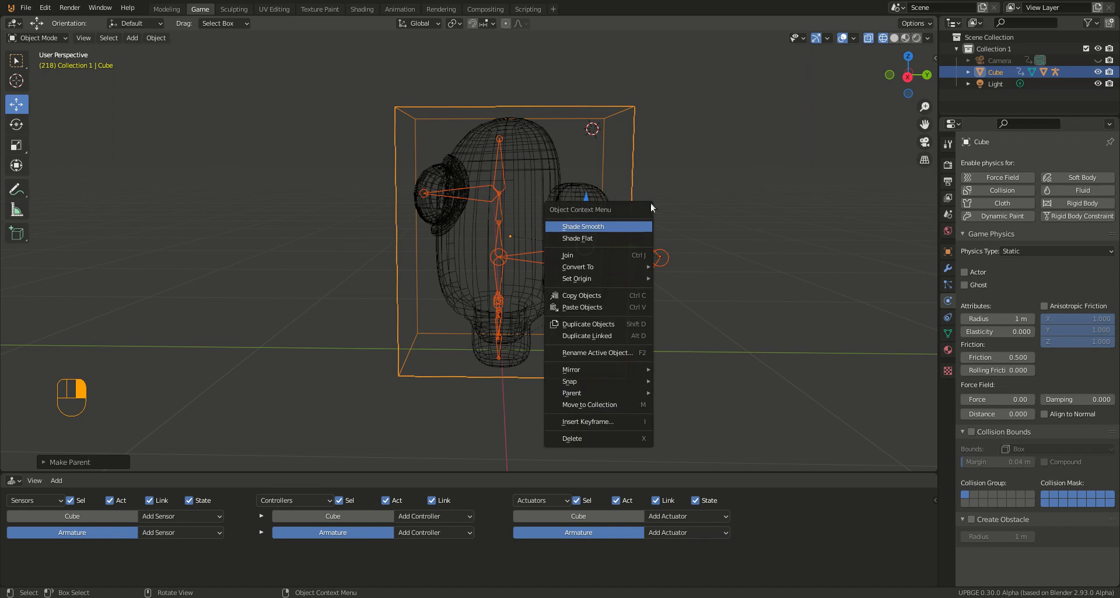
click(632, 170)
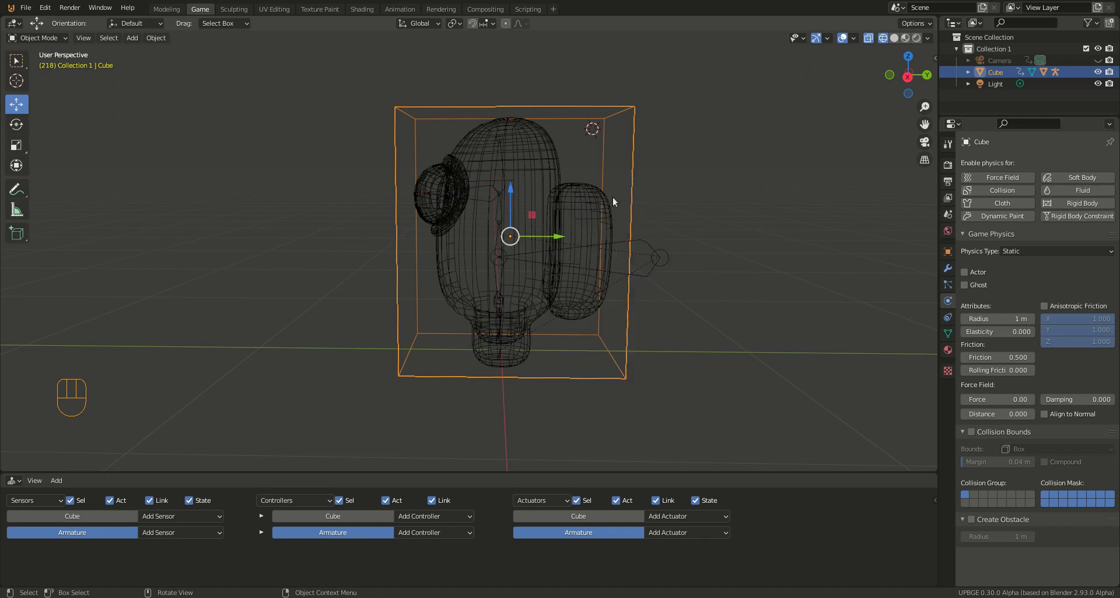
mouse_move(555, 236)
mouse_down()
mouse_move(466, 239)
mouse_move(671, 241)
mouse_move(495, 239)
mouse_move(566, 239)
mouse_up()
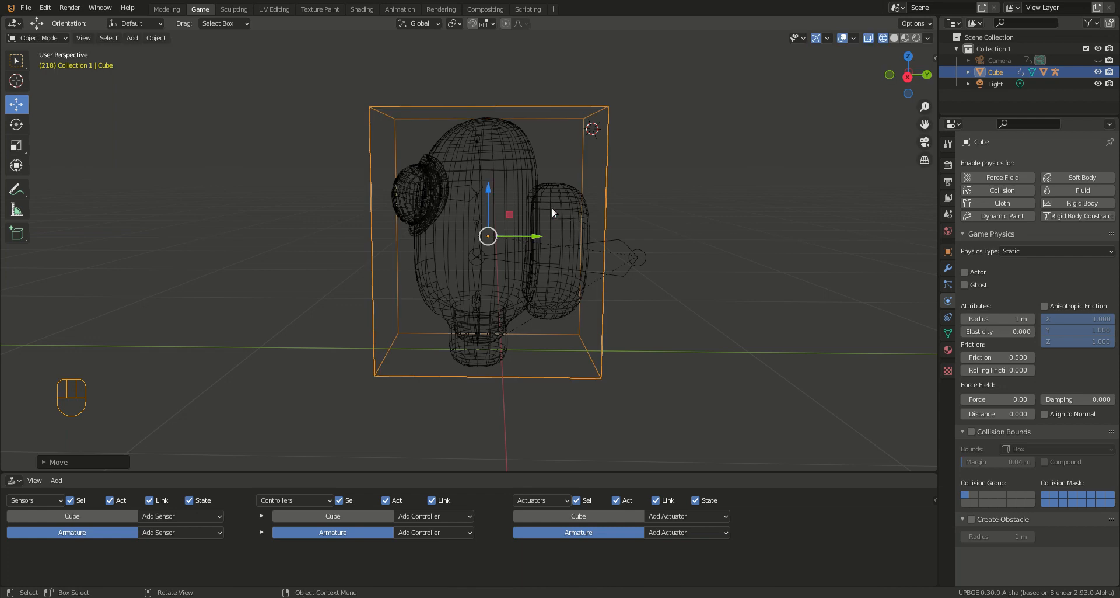
mouse_move(505, 197)
mouse_down()
mouse_move(505, 157)
mouse_move(504, 185)
mouse_up()
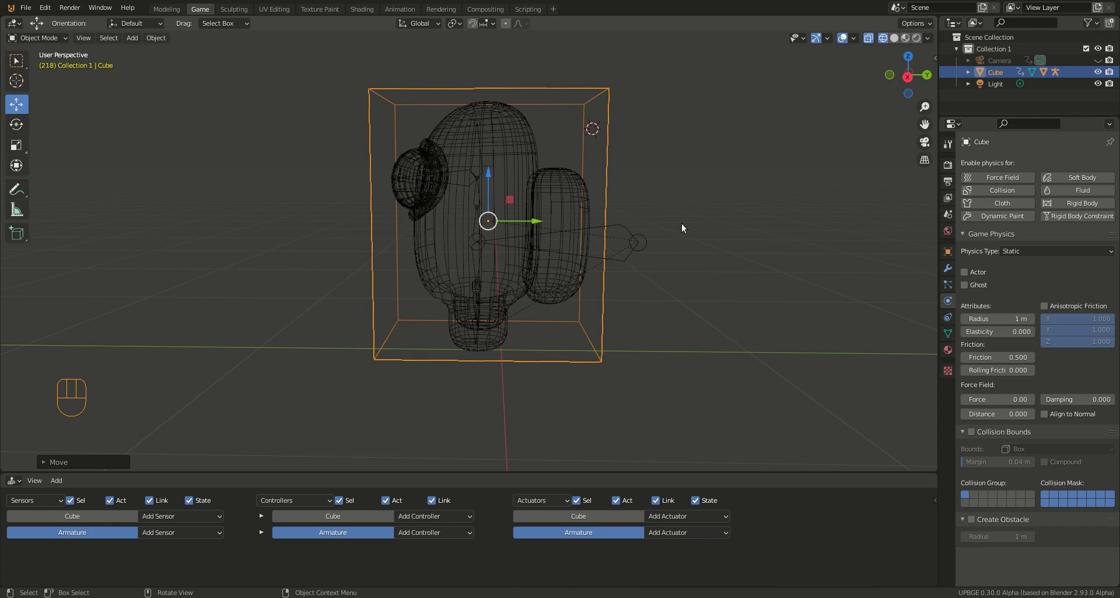
Step: Set the cube's physics type to Character and enable its collision bounds with the Box shape
click(1033, 251)
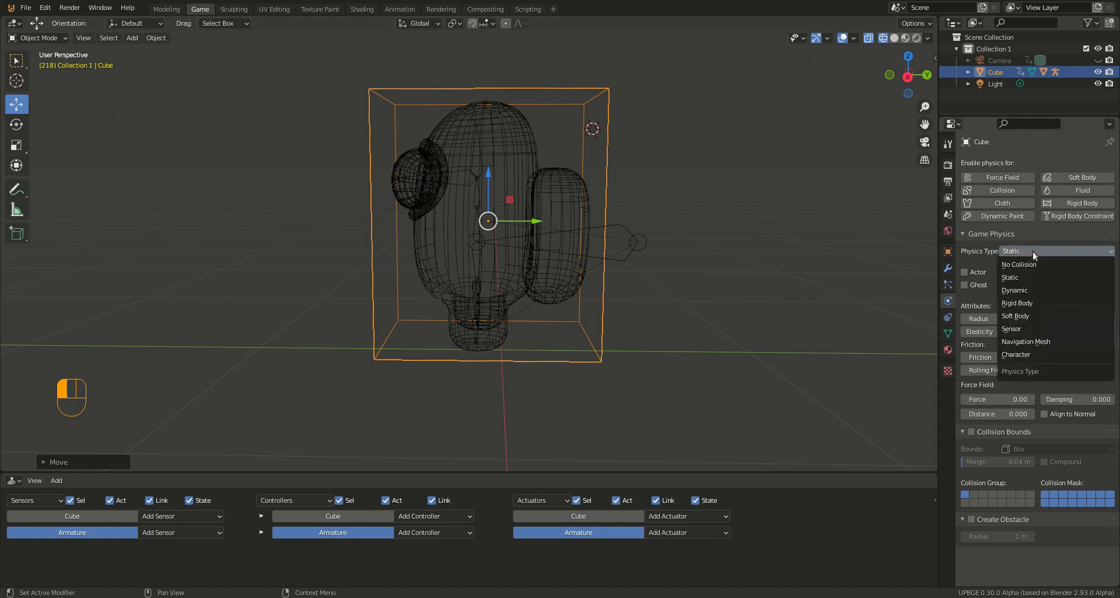
click(1020, 354)
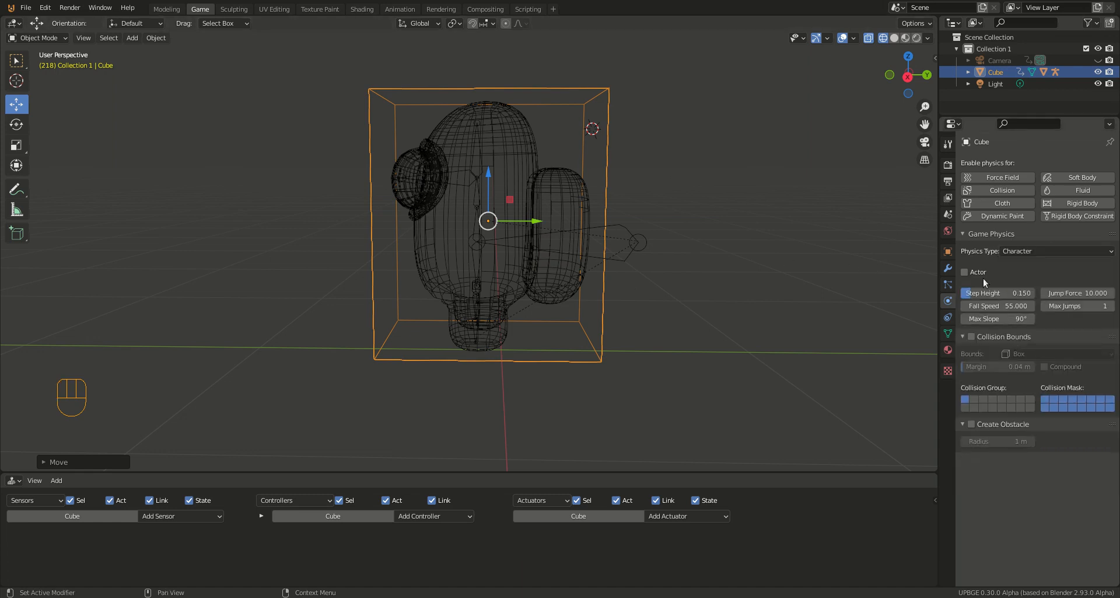
click(972, 336)
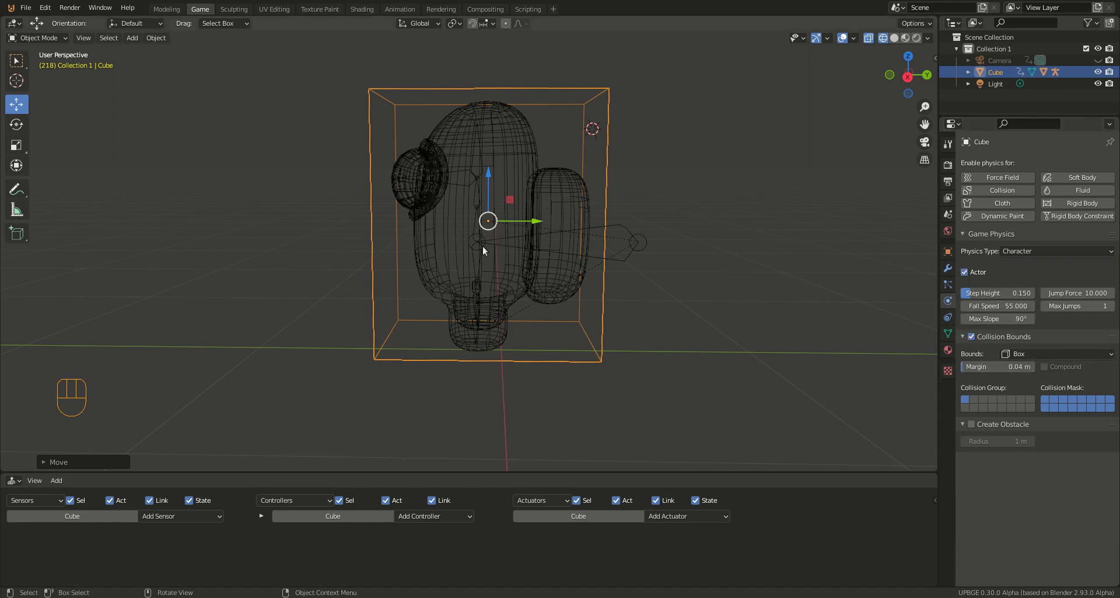
Step: Review the game physics settings of the character's Body_Cube mesh inside the cube
middle_drag(556, 250, 488, 254)
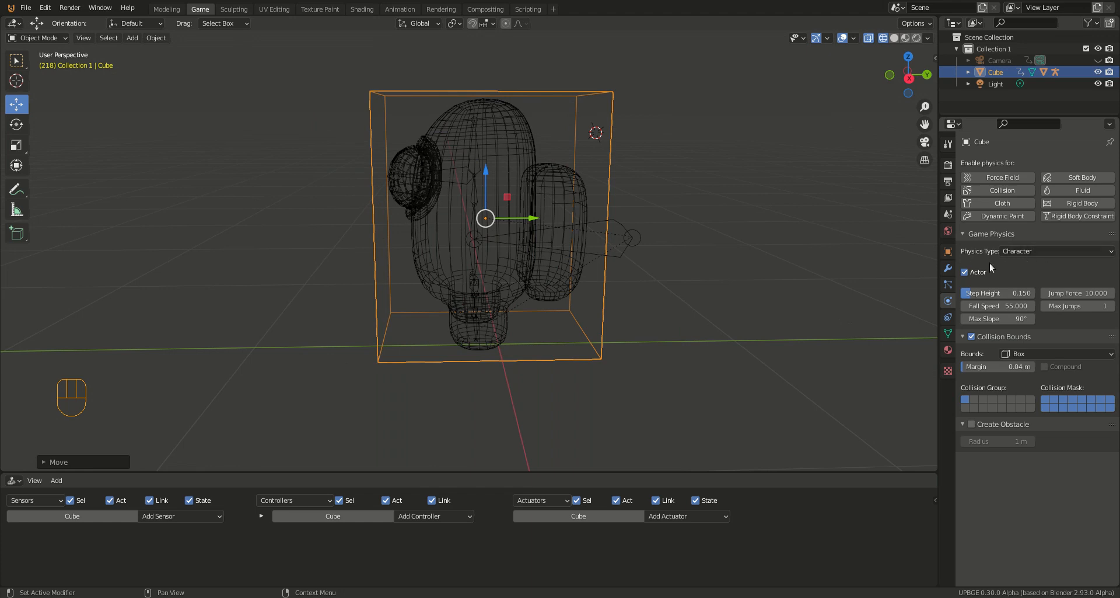
right_click(517, 170)
click(492, 121)
click(487, 123)
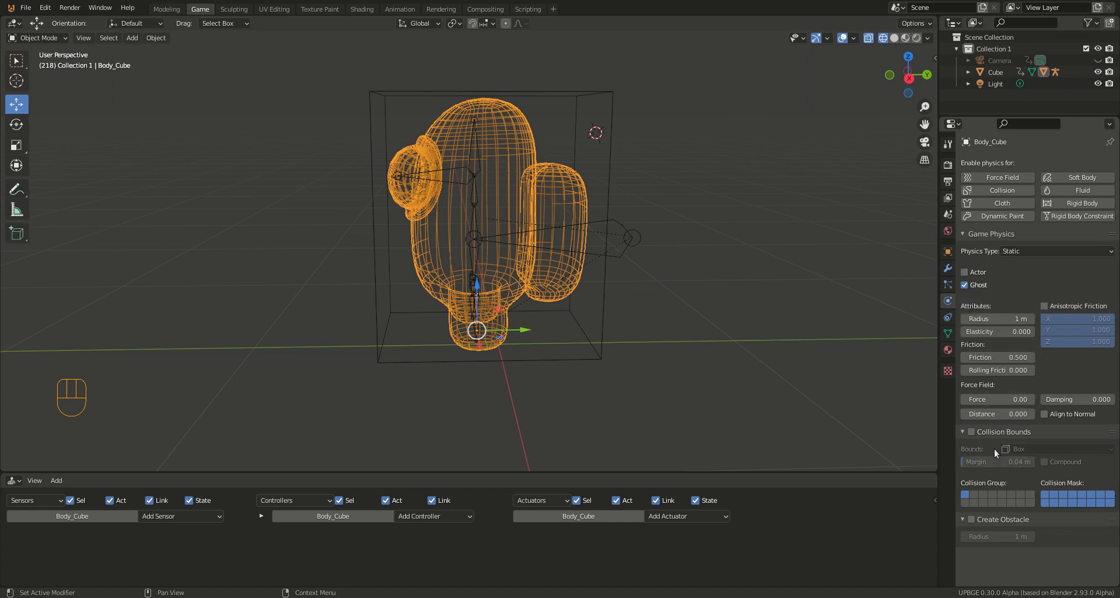
Step: Rename the bounding cube as "chracter"
click(611, 161)
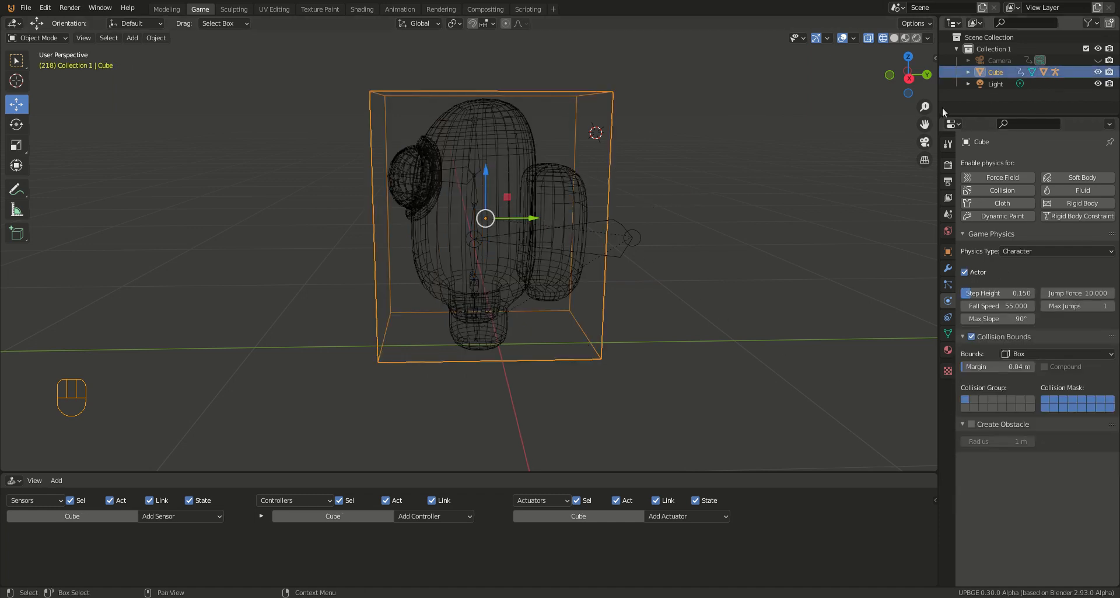
double_click(996, 71)
text(chracter)
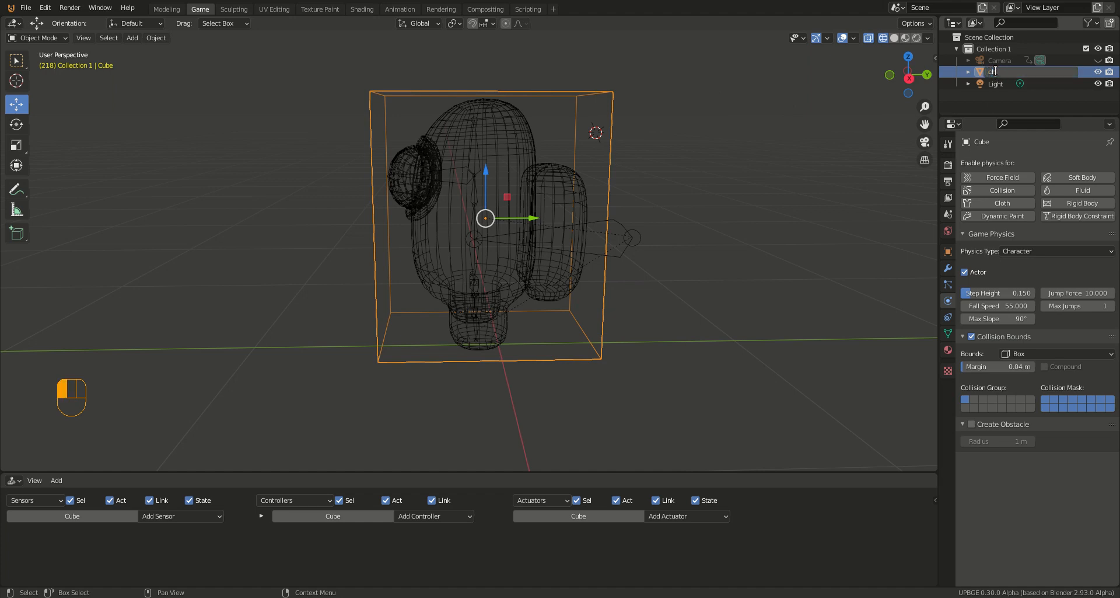
key(Return)
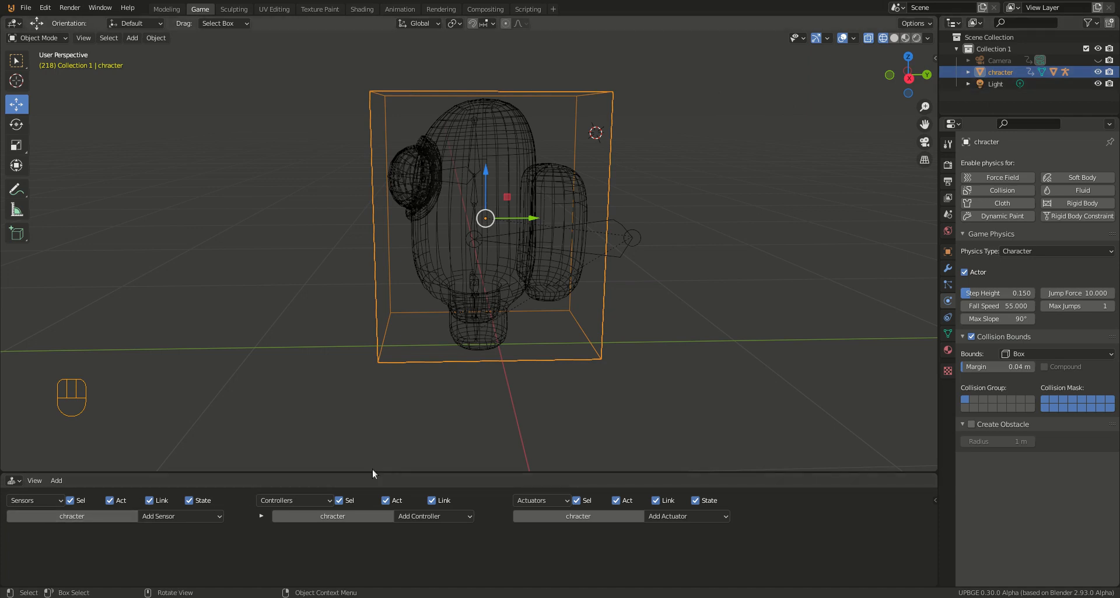
Step: Enlarge the logic editor area and add an Always sensor to the chracter object
drag(372, 472, 377, 297)
click(194, 342)
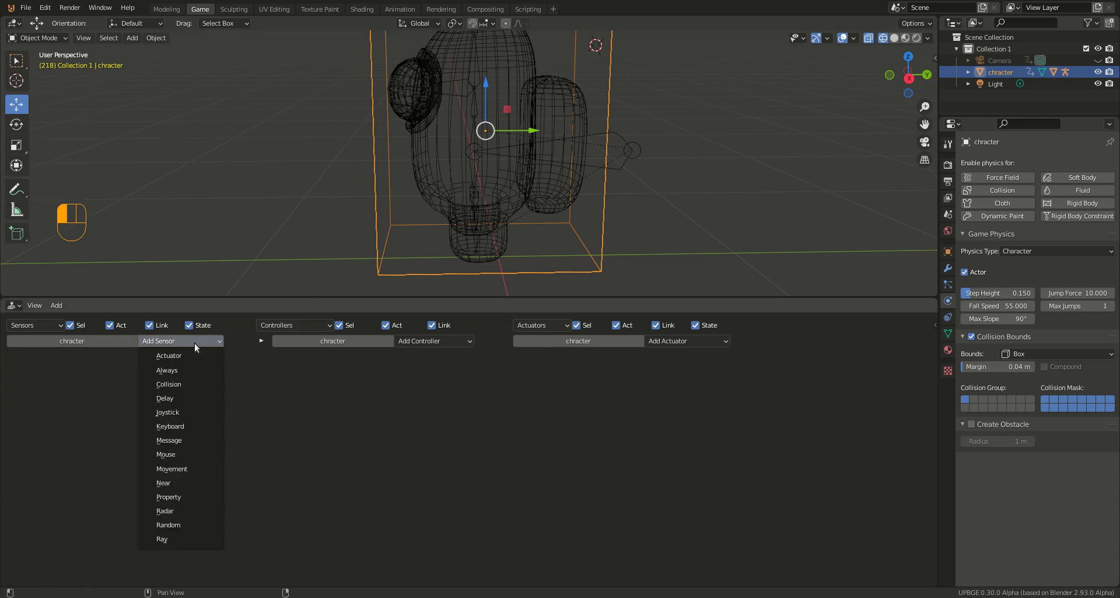
click(195, 369)
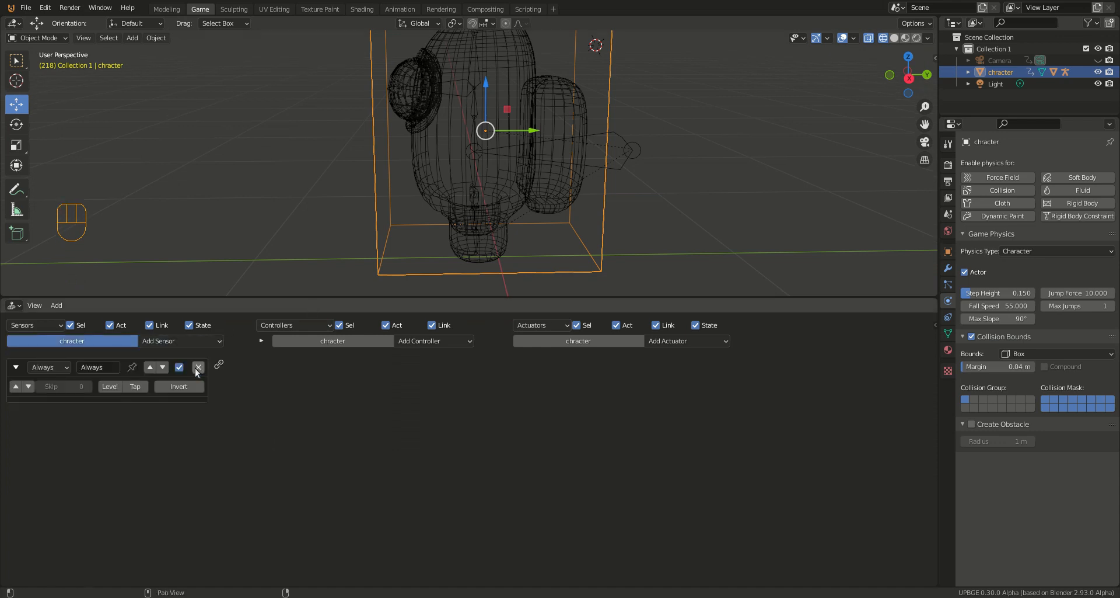
Step: Add a Visibility actuator to the chracter object
click(667, 342)
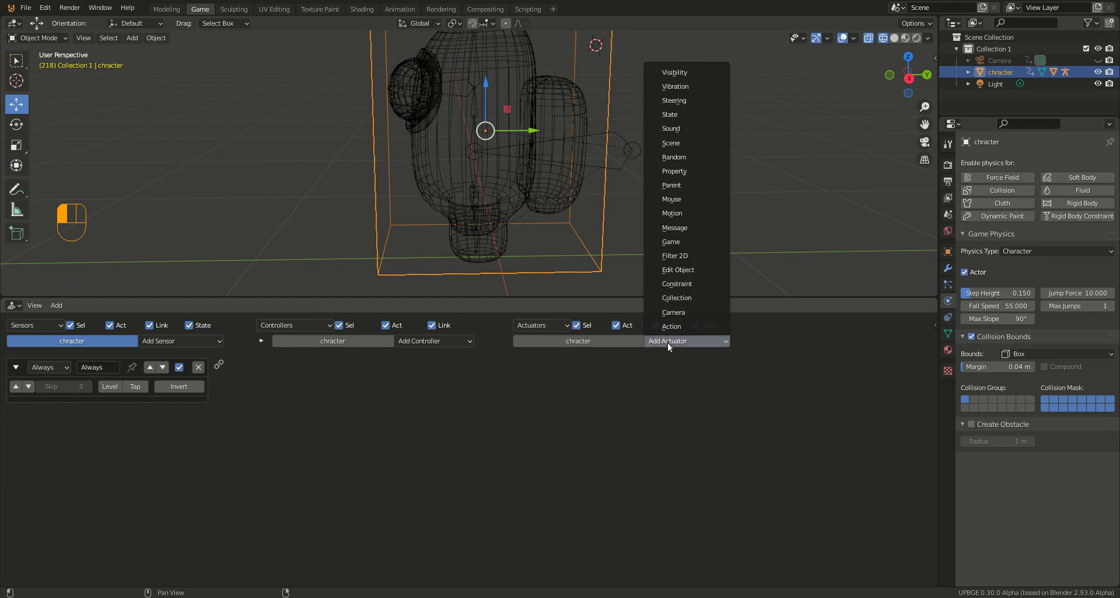
scroll(719, 413, up, 4)
scroll(719, 412, down, 2)
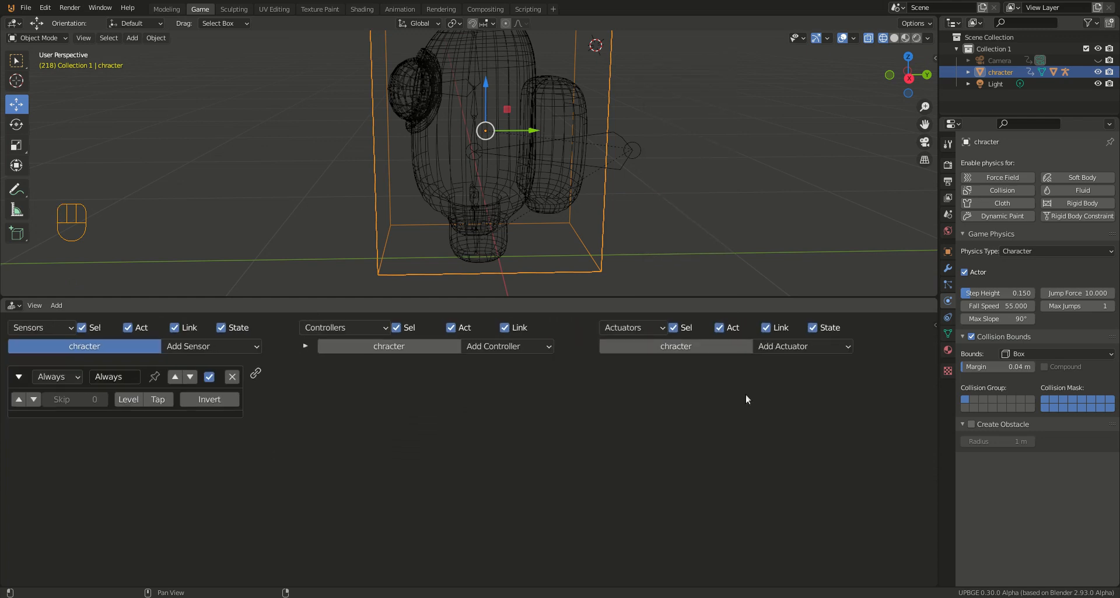
click(801, 350)
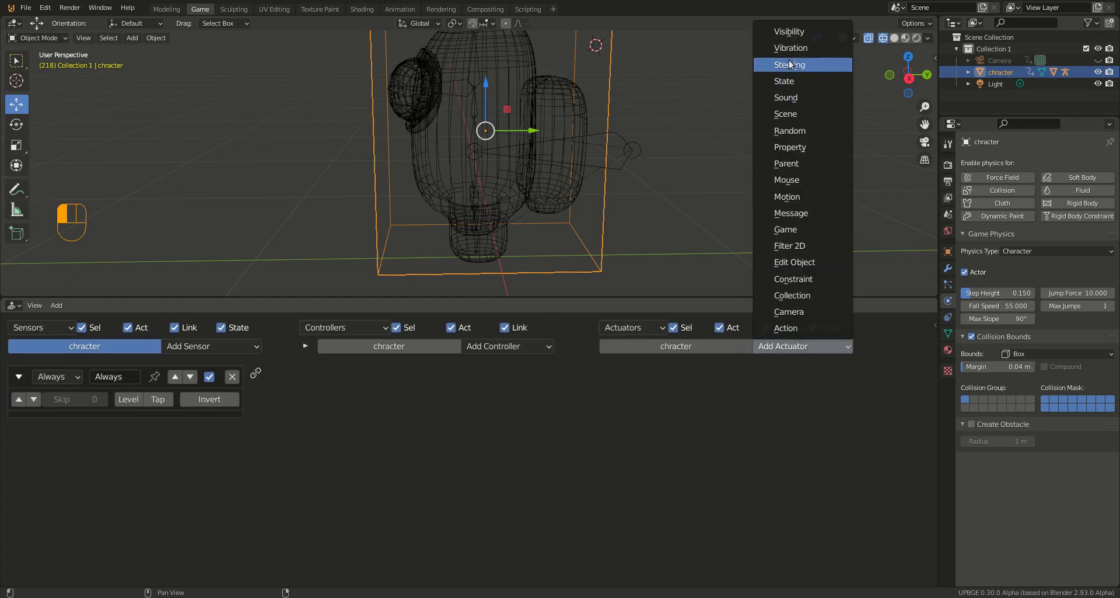
click(793, 32)
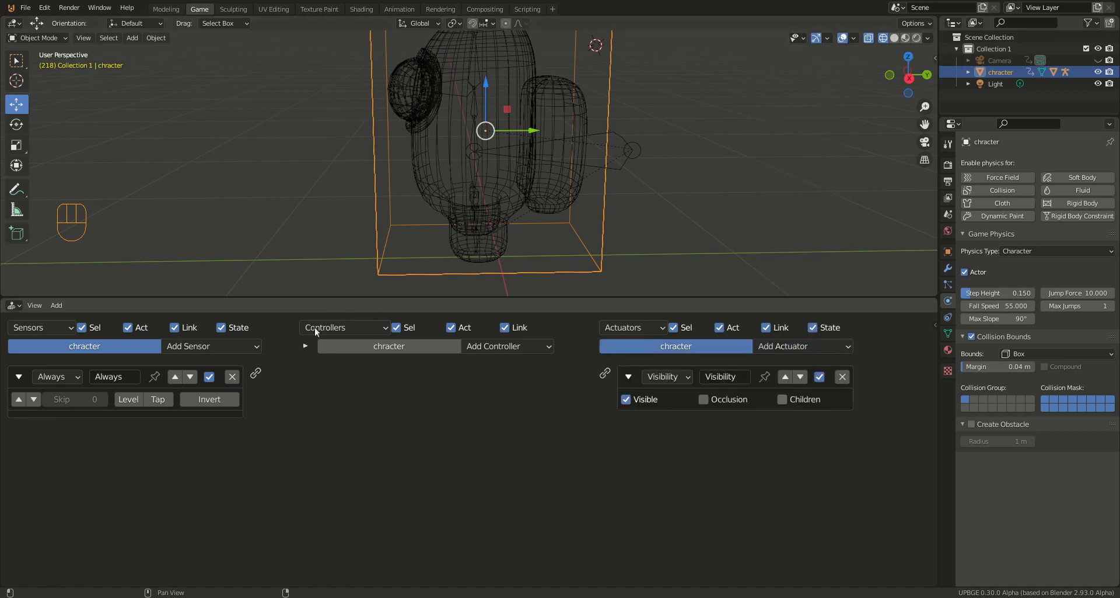
Step: Link the Always sensor to the Visibility actuator with Visible turned off, and briefly run the game to test it
drag(256, 373, 606, 375)
click(626, 400)
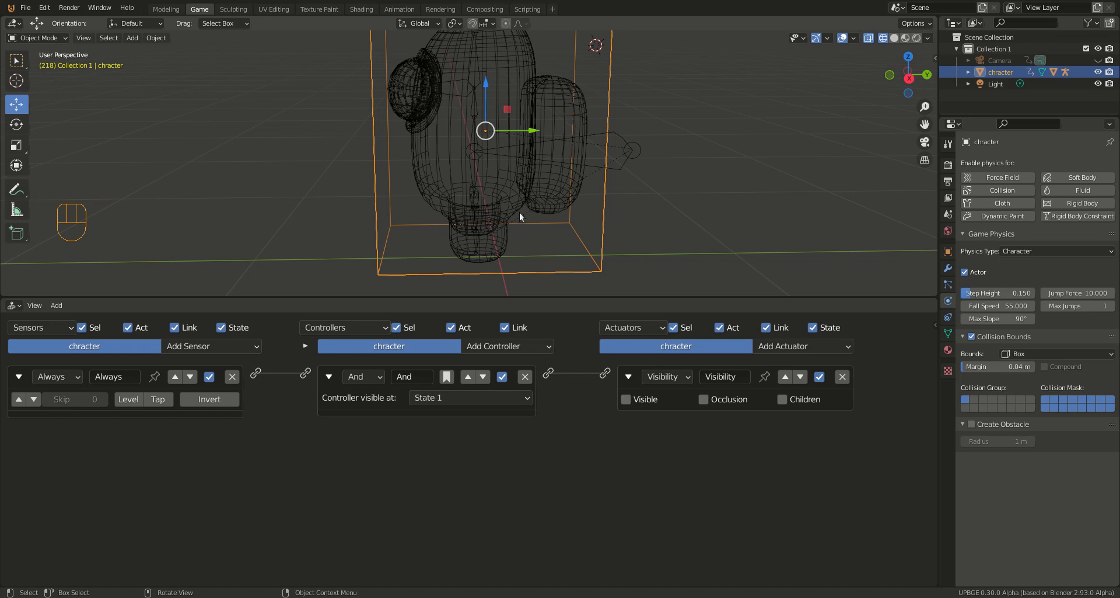
key(p)
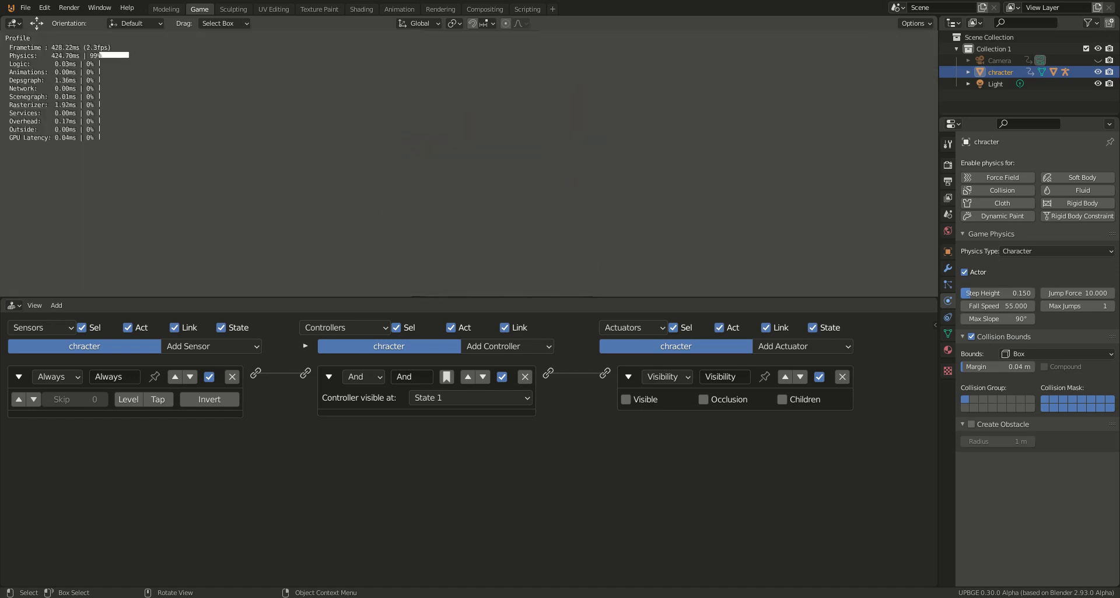
key(Escape)
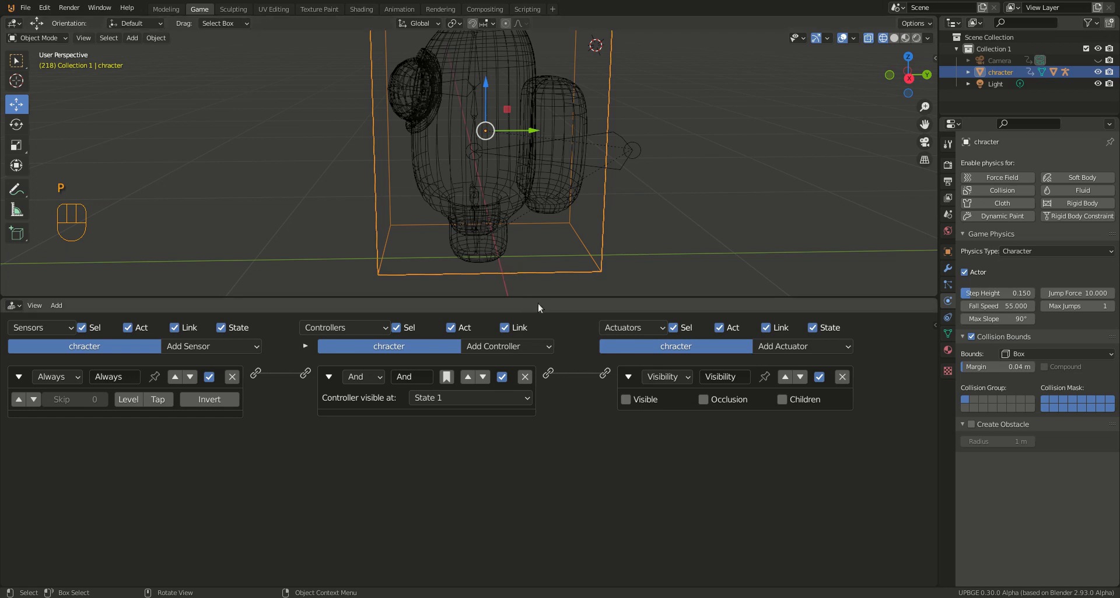
Step: Reset the 3D cursor to the world origin
scroll(545, 275, down, 5)
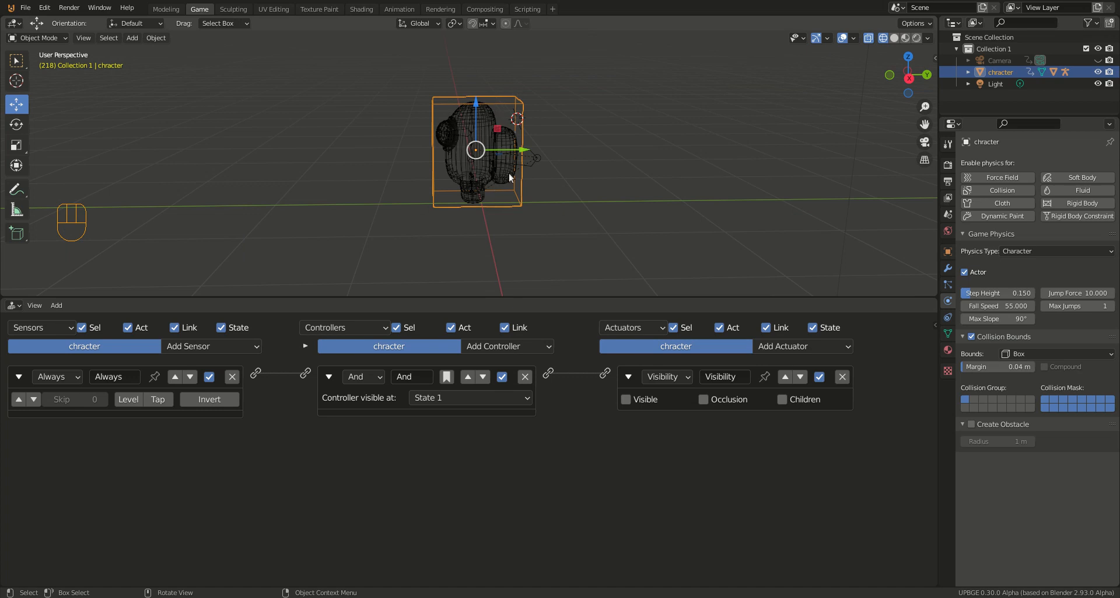
key(shift+s)
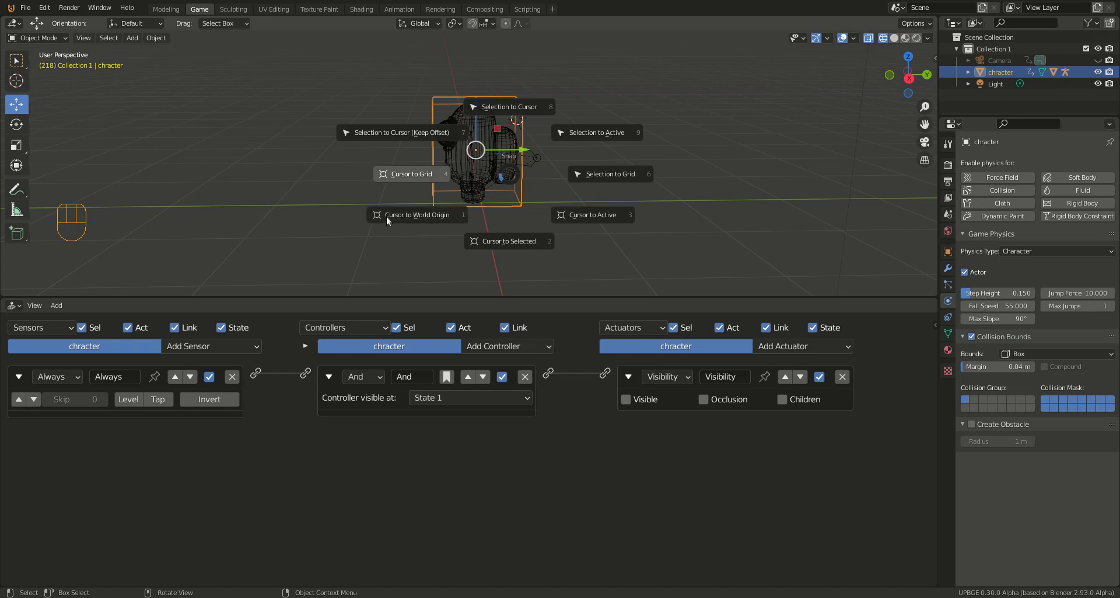
click(414, 215)
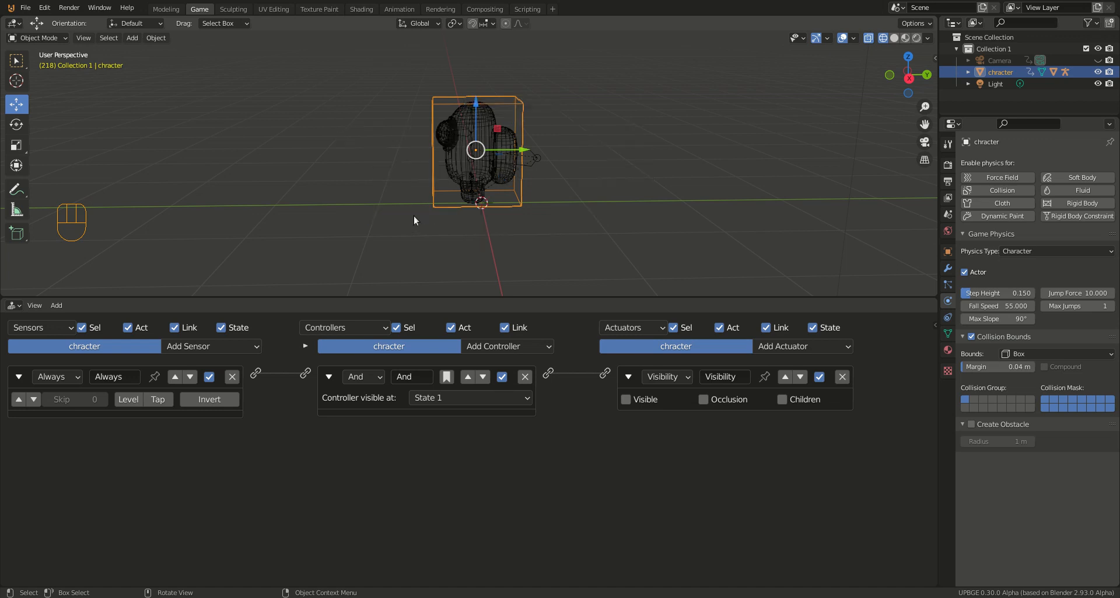
Step: Add a ground plane at the 3D cursor beneath the character and scale it by 50
middle_drag(473, 227, 498, 227)
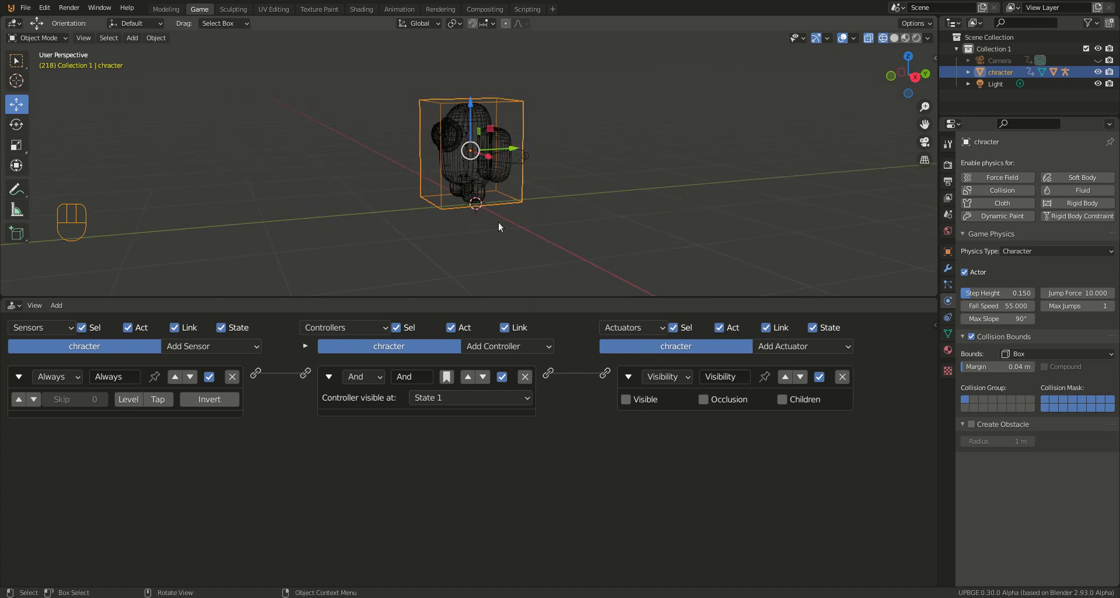
key(shift+a)
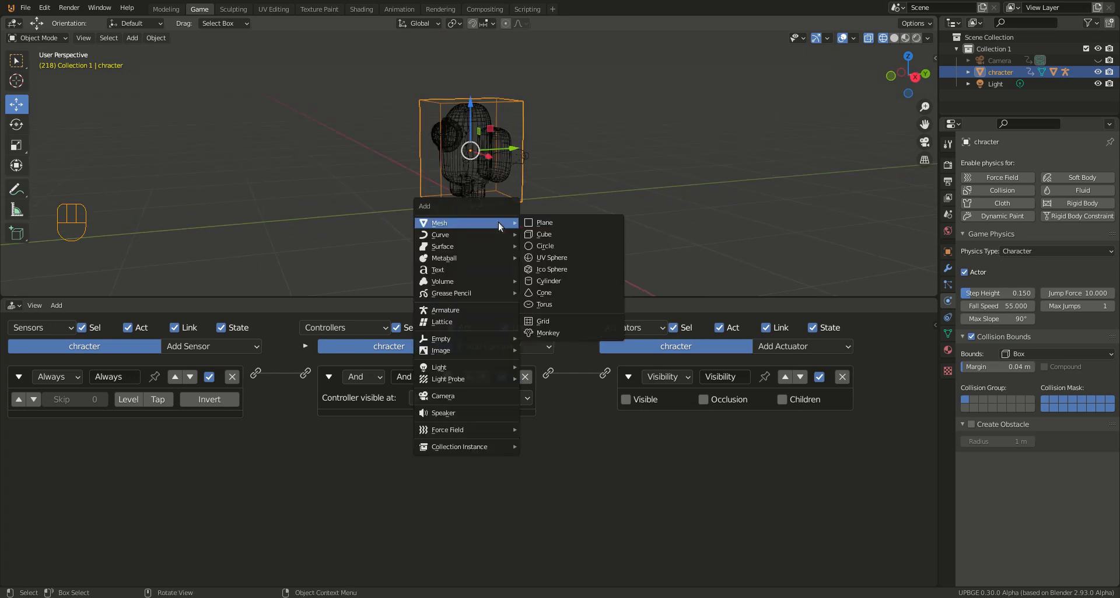
click(540, 225)
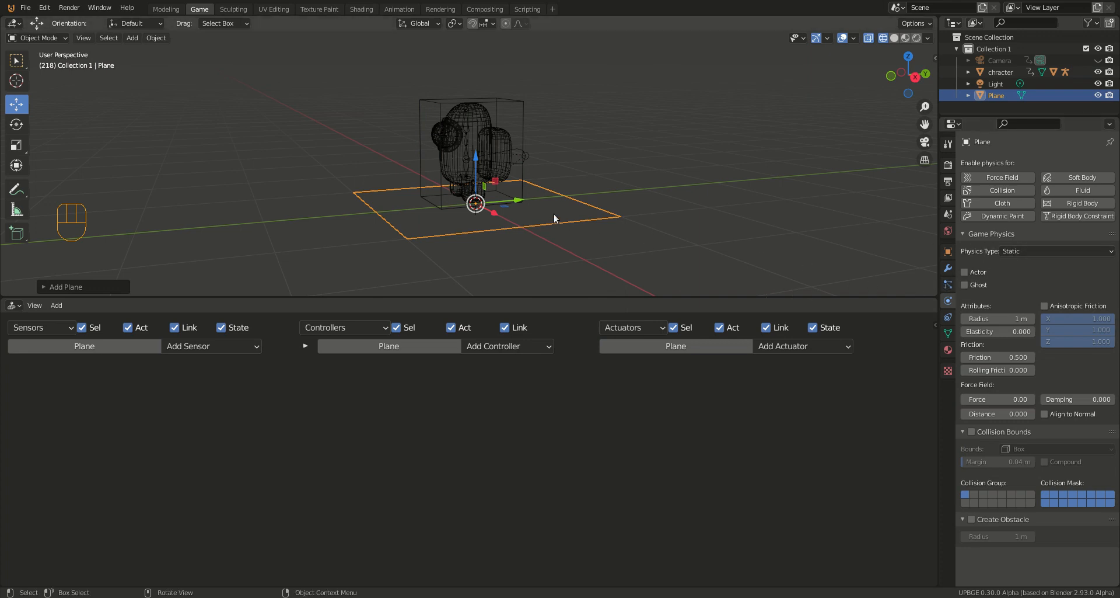
text(s50)
key(Return)
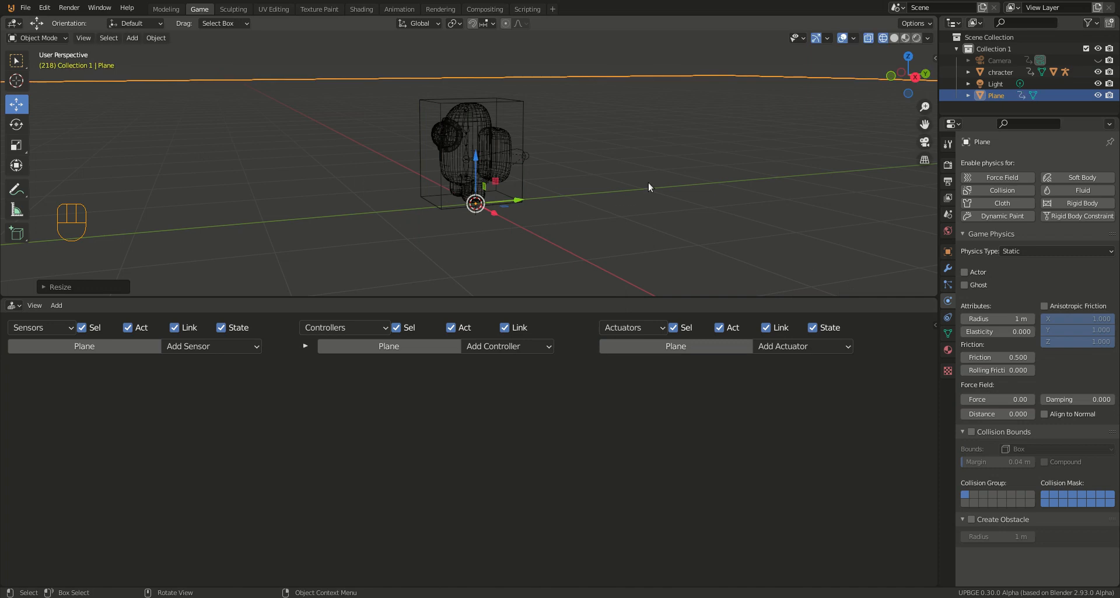
Step: Run the game to check the character standing on the ground plane, and stop it again
middle_drag(661, 172, 636, 177)
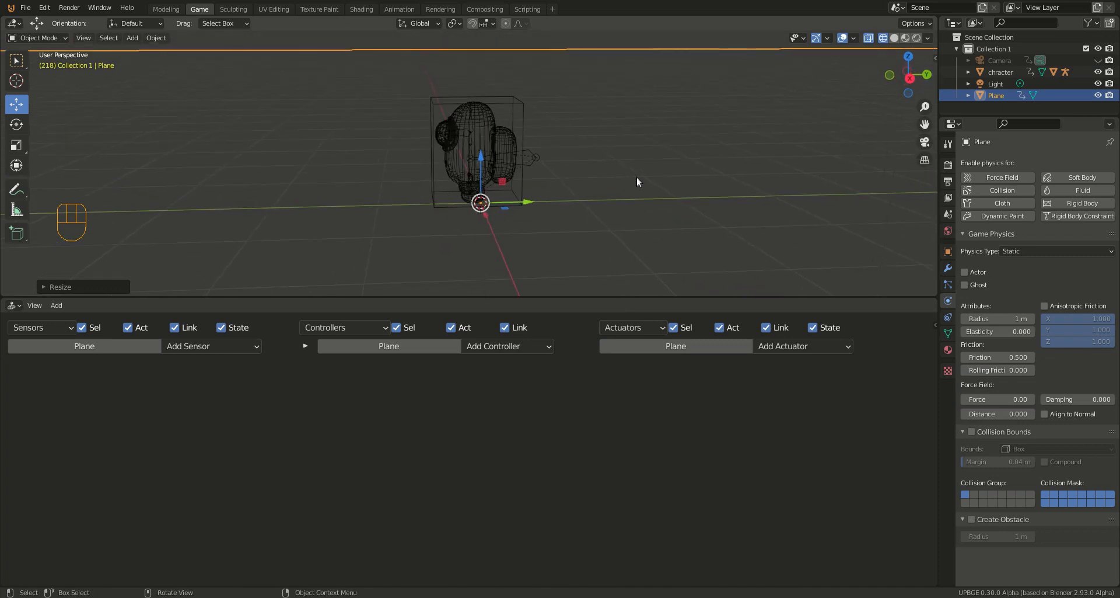
key(p)
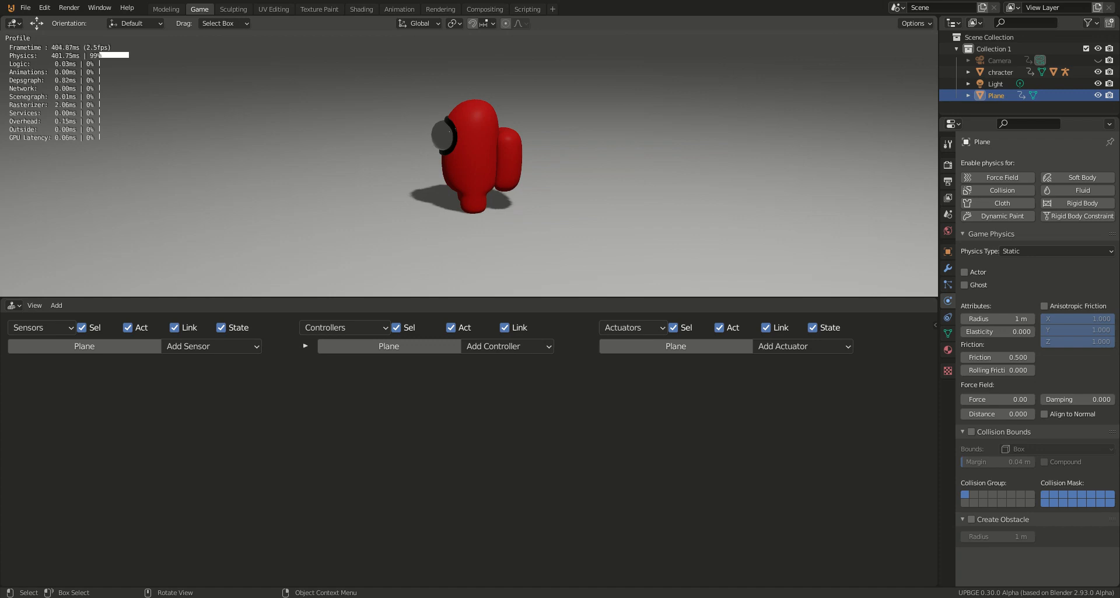
key(Escape)
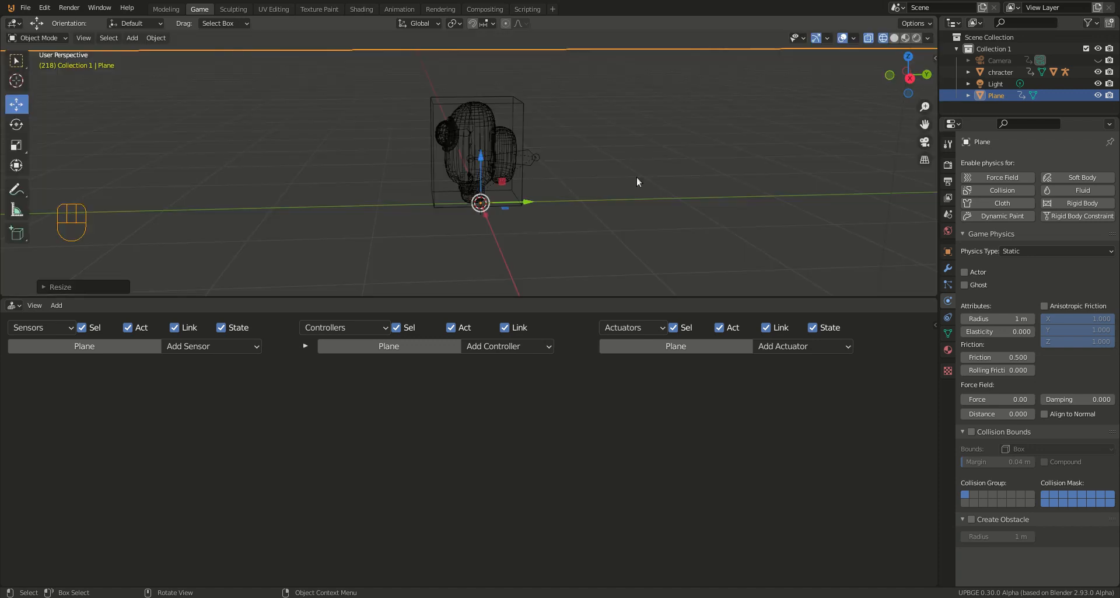
Step: Select the chracter cube and collapse its Always, And and Visibility logic bricks
click(523, 179)
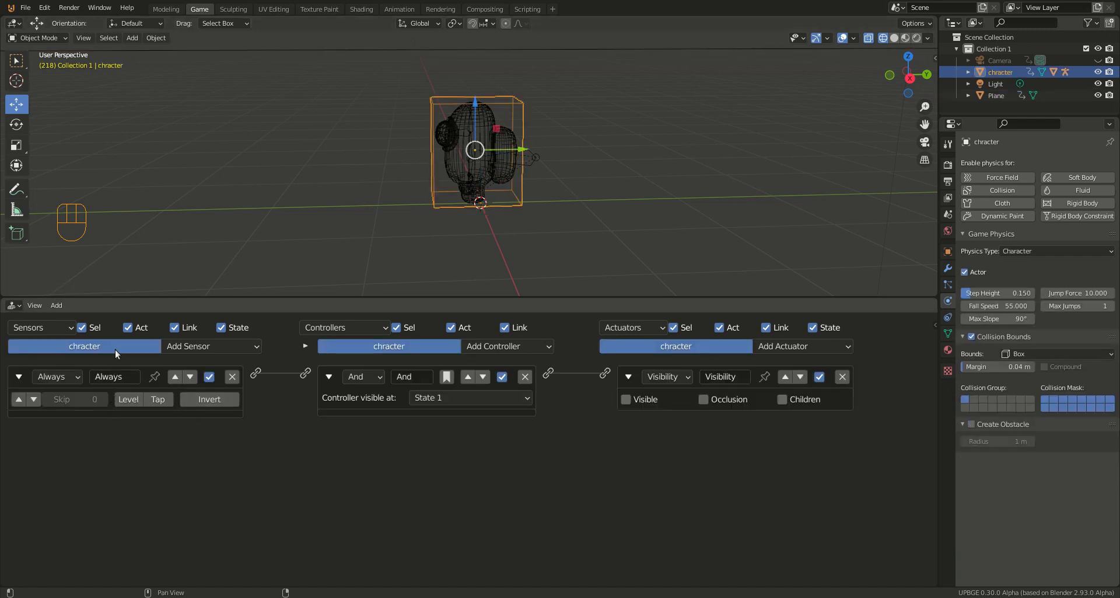
click(18, 376)
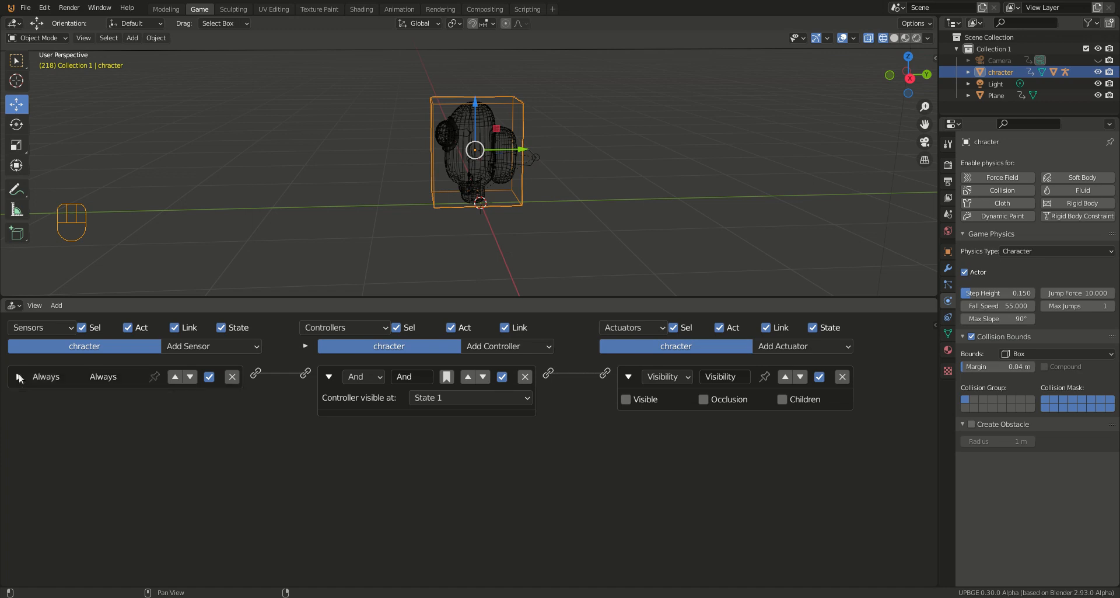
click(329, 376)
click(628, 375)
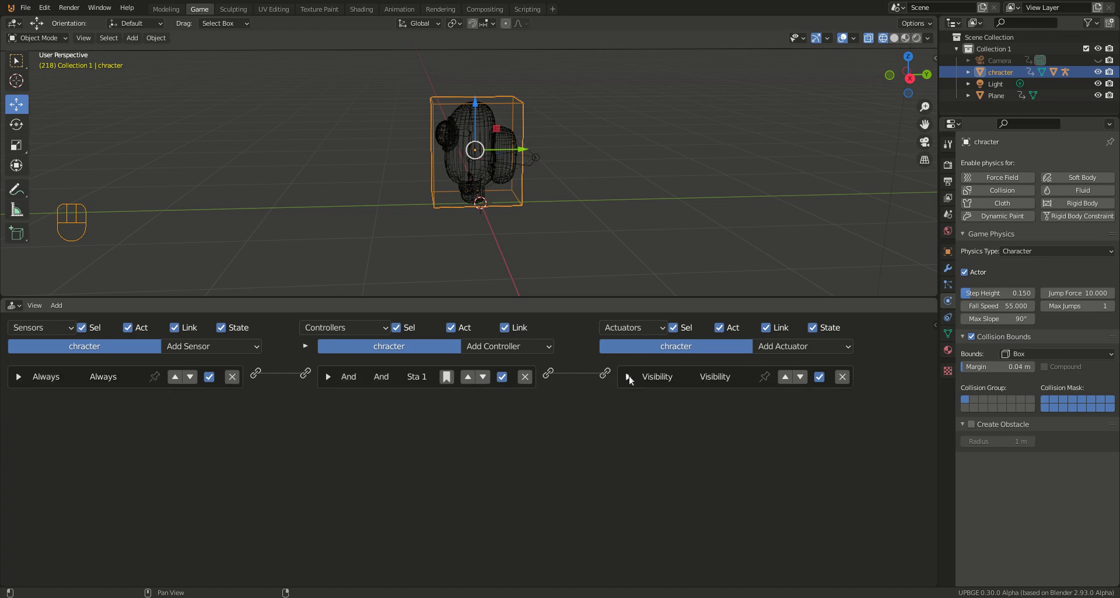
Step: Add a Keyboard sensor to the chracter object and assign the W key to it
click(254, 344)
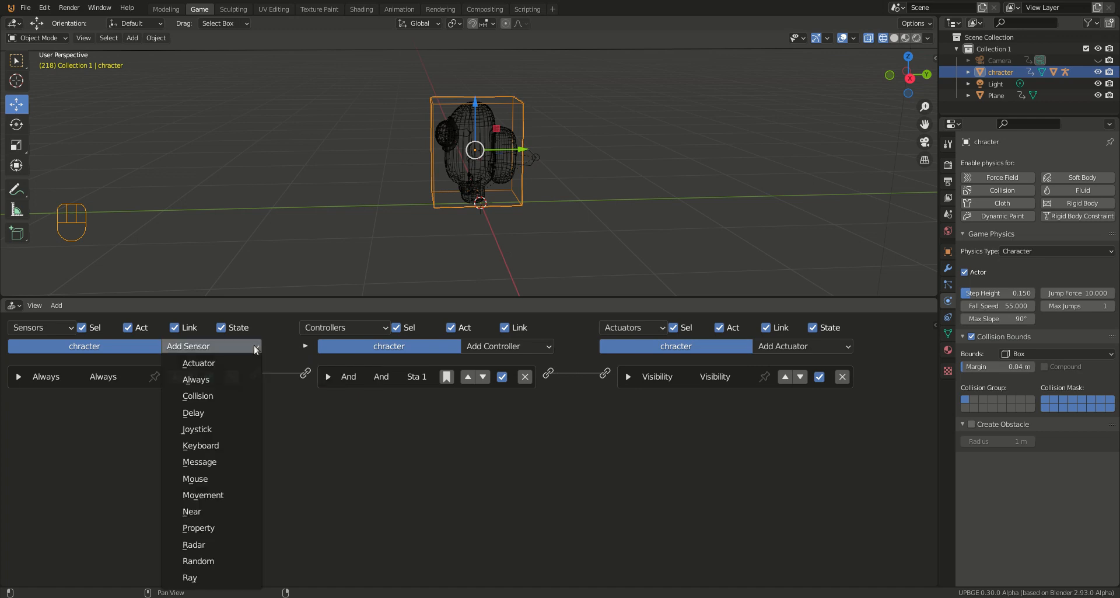
click(227, 446)
click(137, 448)
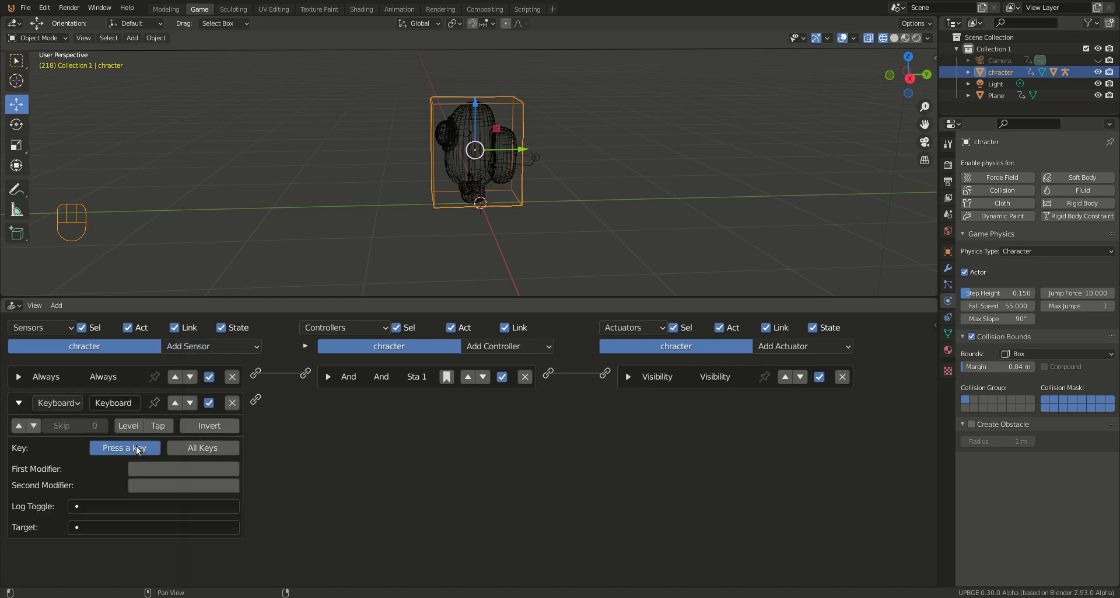
key(w)
Step: Add a Motion actuator and link the Keyboard sensor to it
click(805, 344)
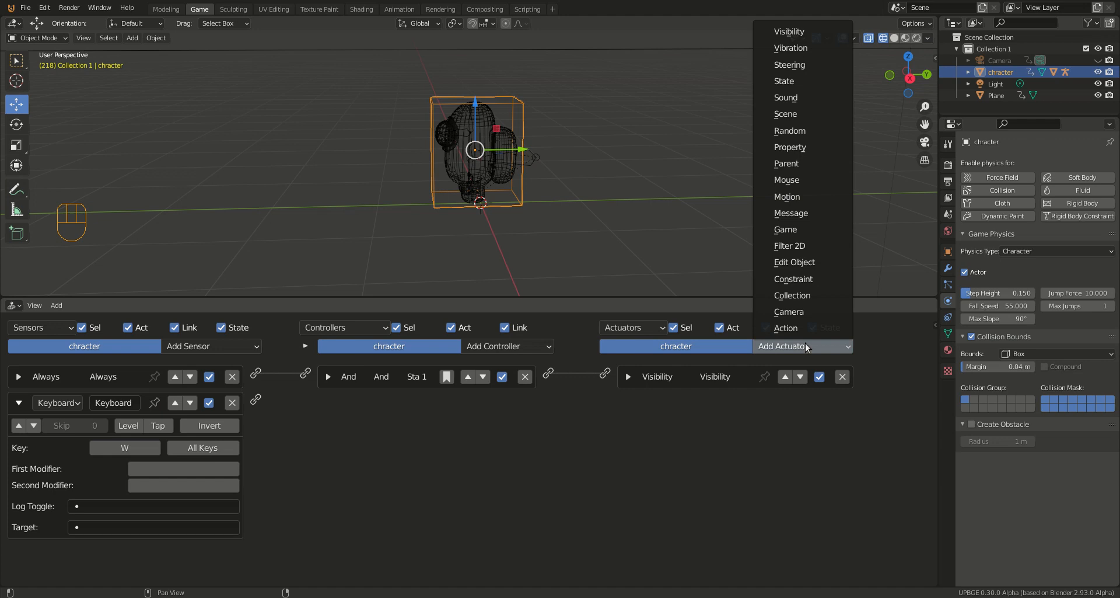
click(803, 197)
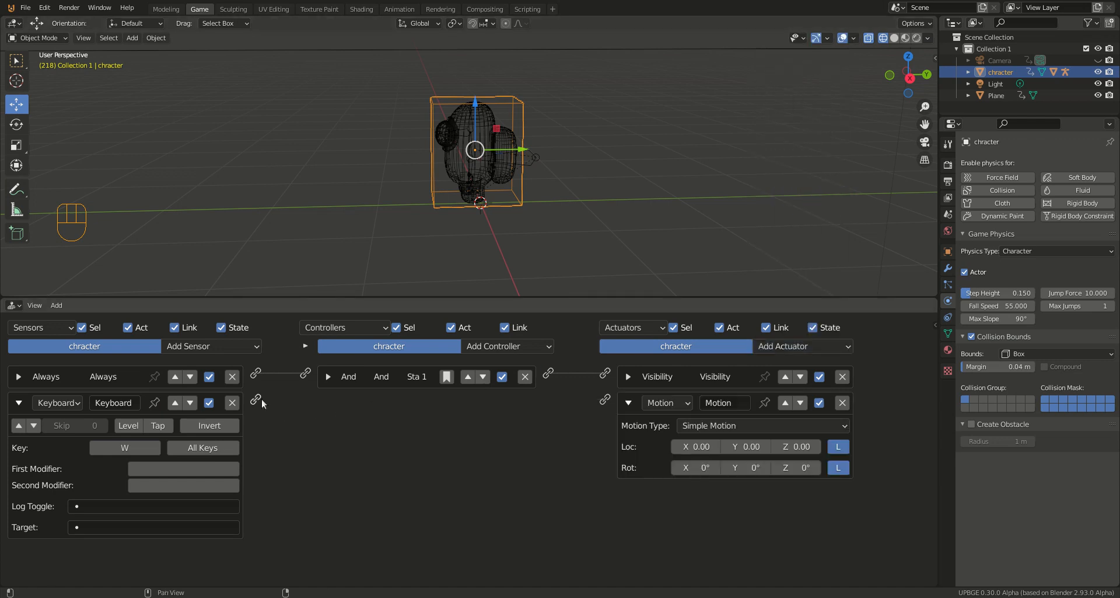
drag(256, 399, 604, 399)
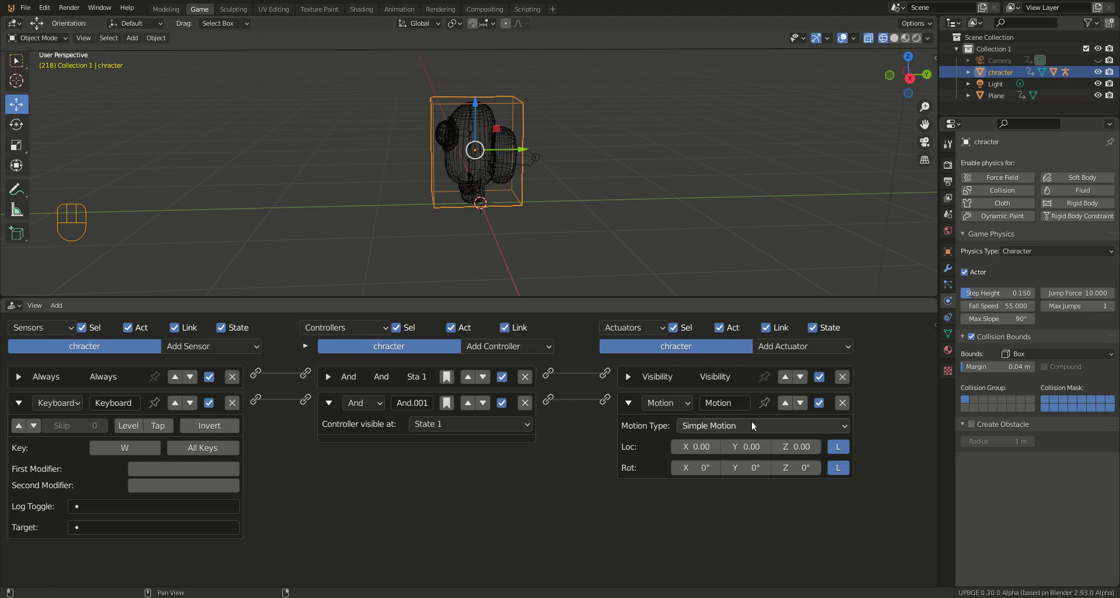
Step: Set the Motion actuator's Y location value to -0.03
click(742, 446)
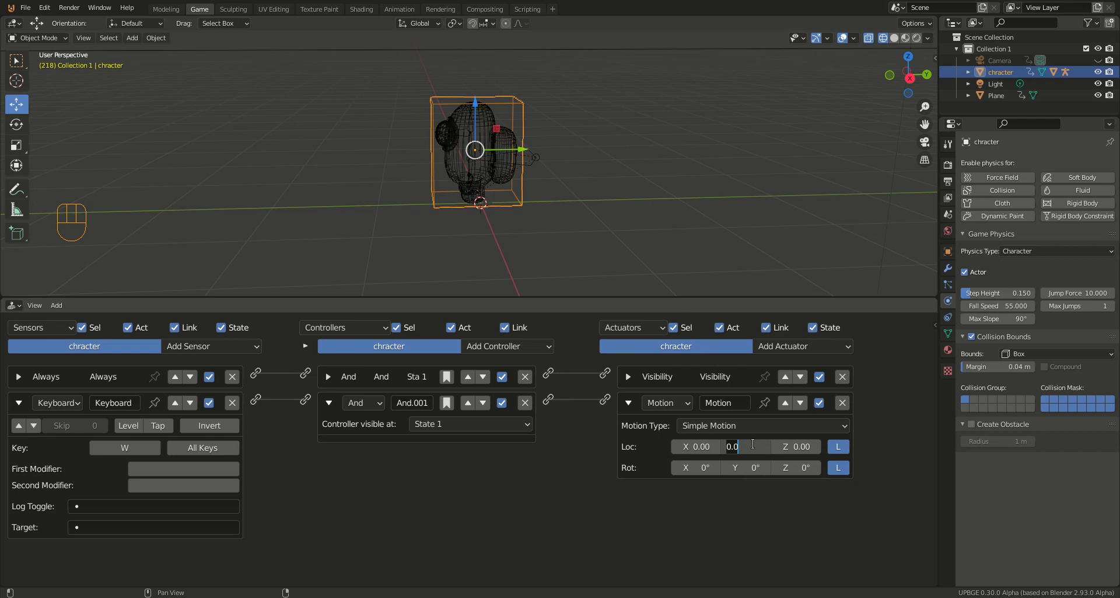
text(-0.05)
key(BackSpace)
text(3)
key(Return)
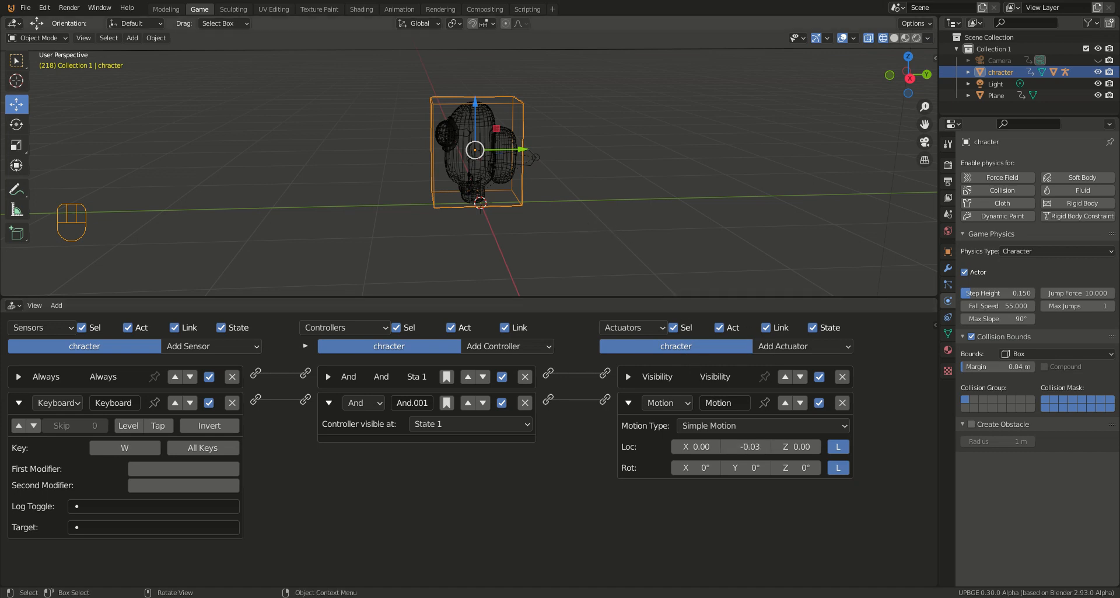
Step: Run the game, test the character's forward movement with the W control, and stop the game
key(p)
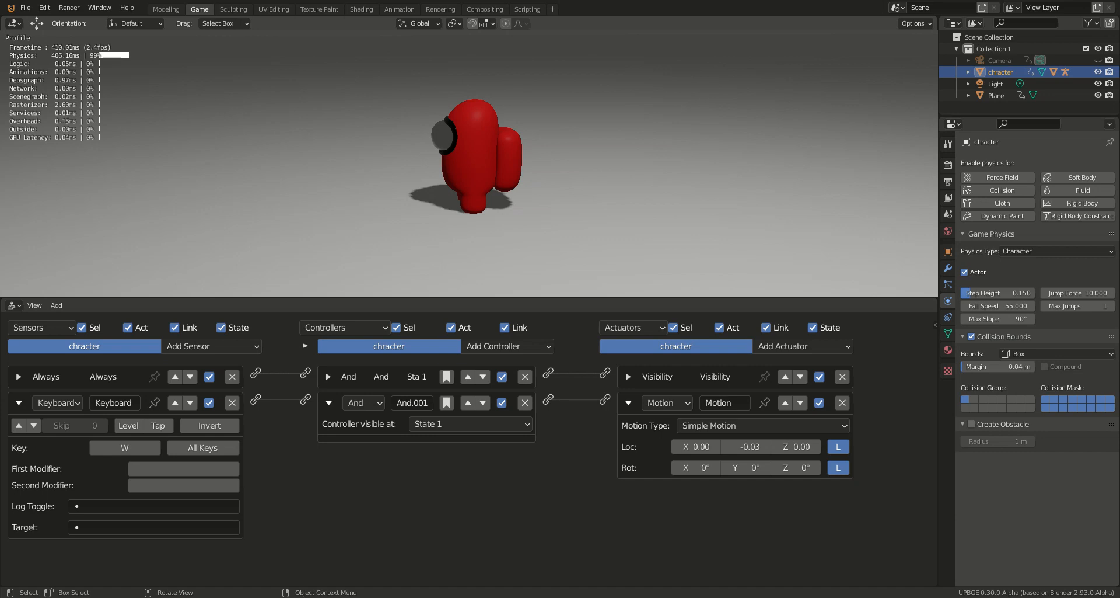
key(w)
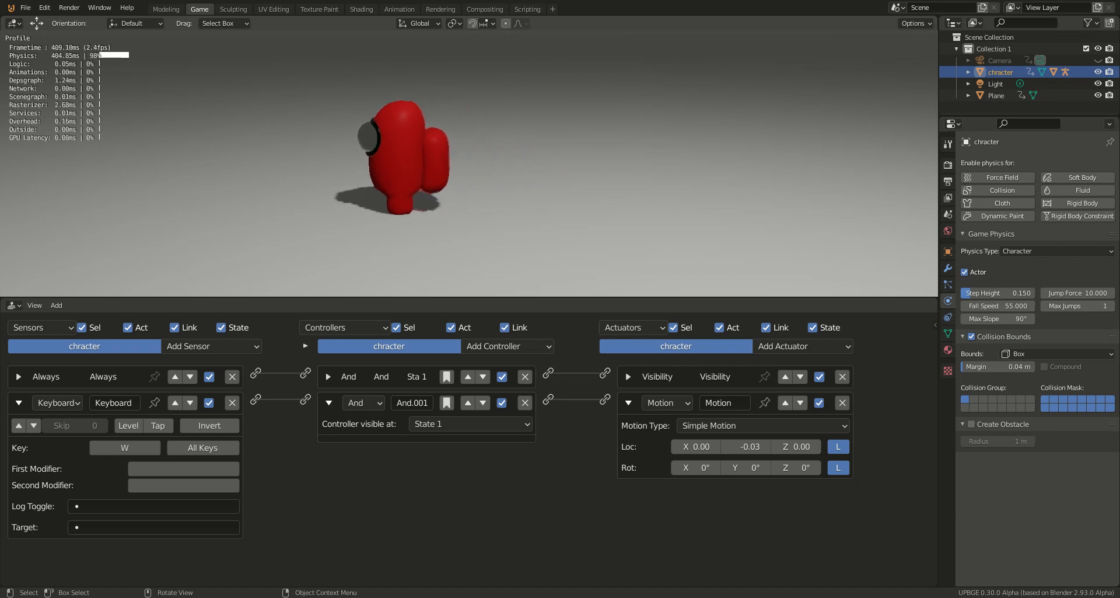
key(Escape)
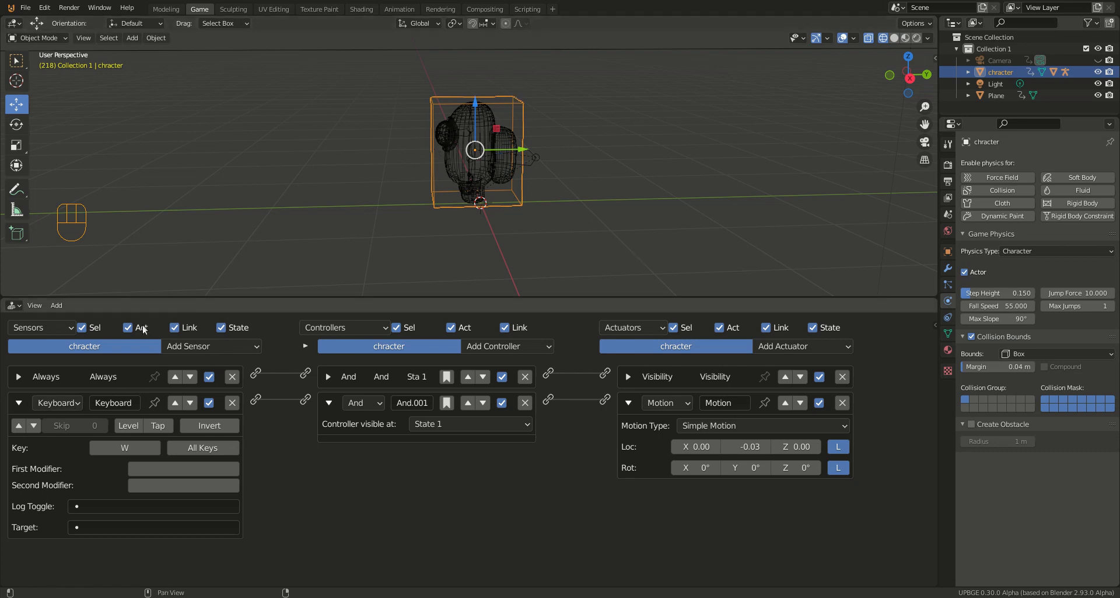
Step: Collapse the Keyboard, And.001 and Motion logic bricks
click(18, 402)
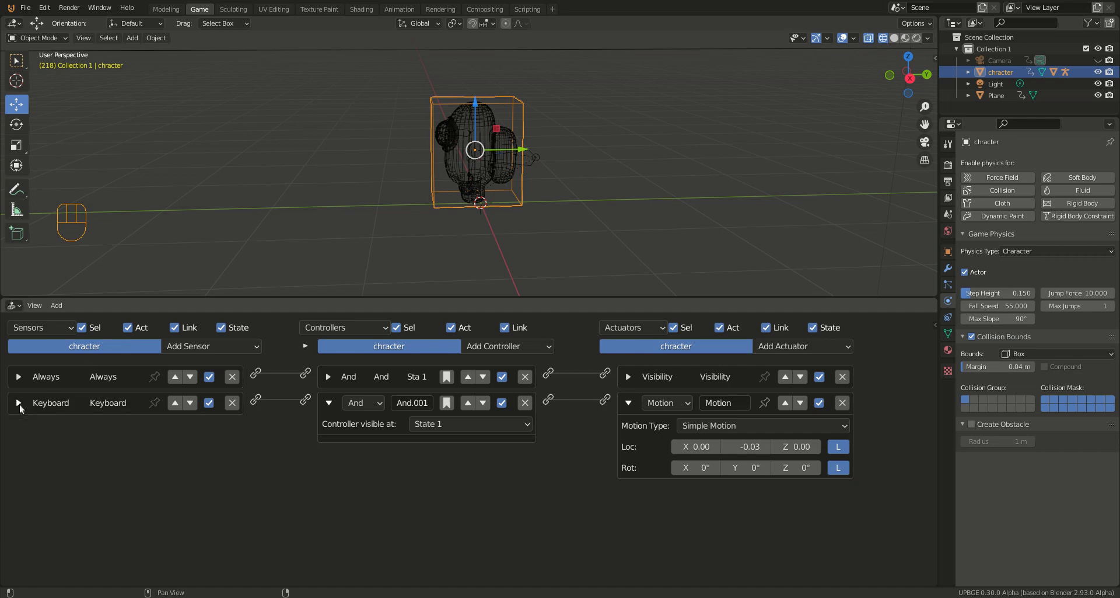
click(329, 404)
click(630, 404)
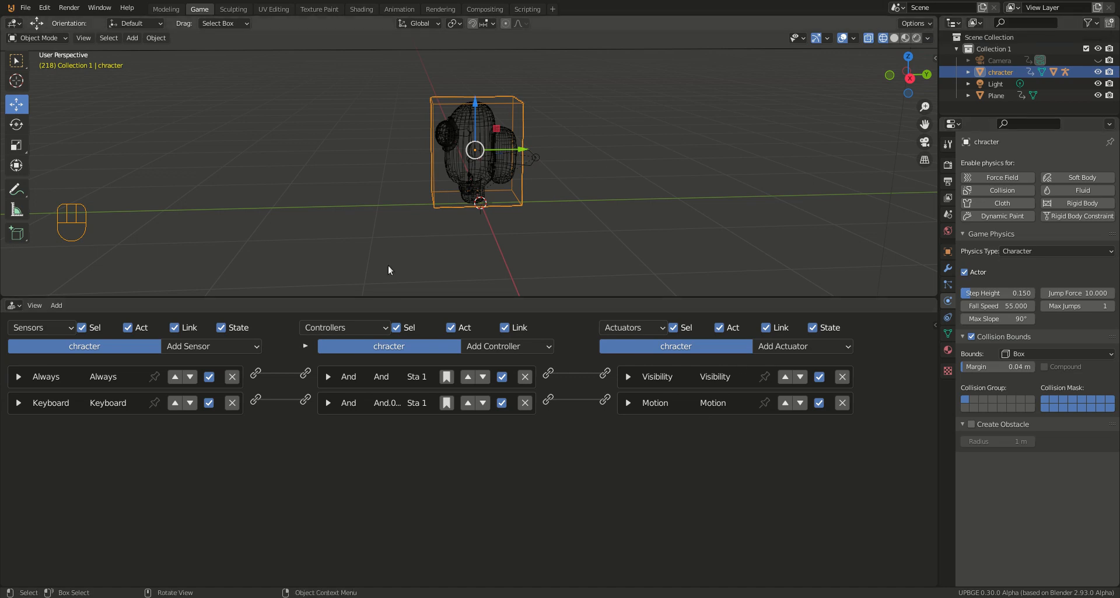
Step: Rename the Keyboard sensor as "w" and collapse it
click(25, 402)
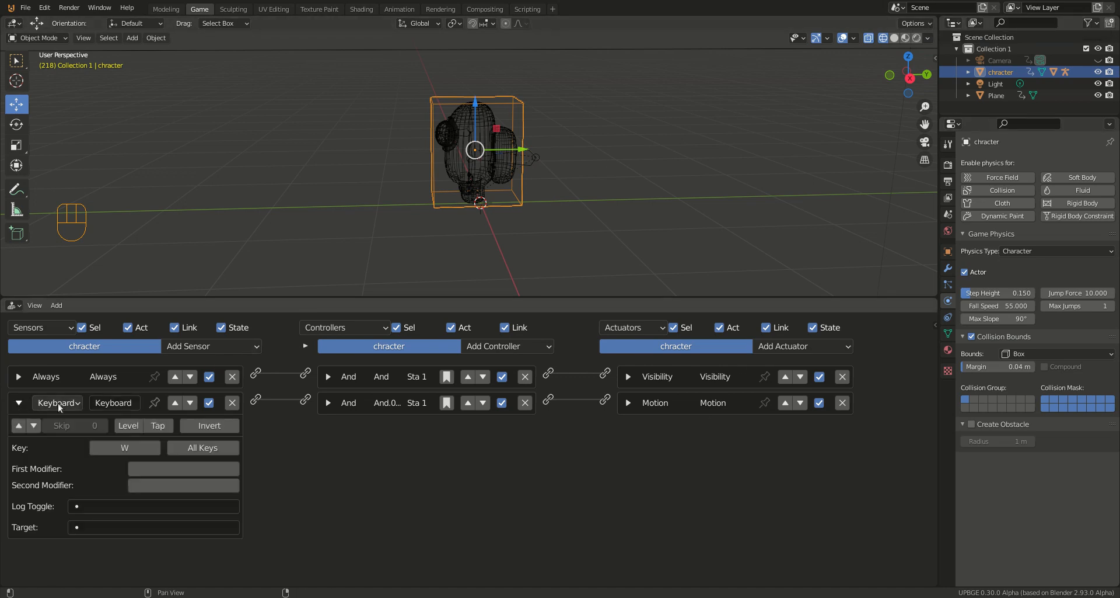
click(109, 402)
text(w)
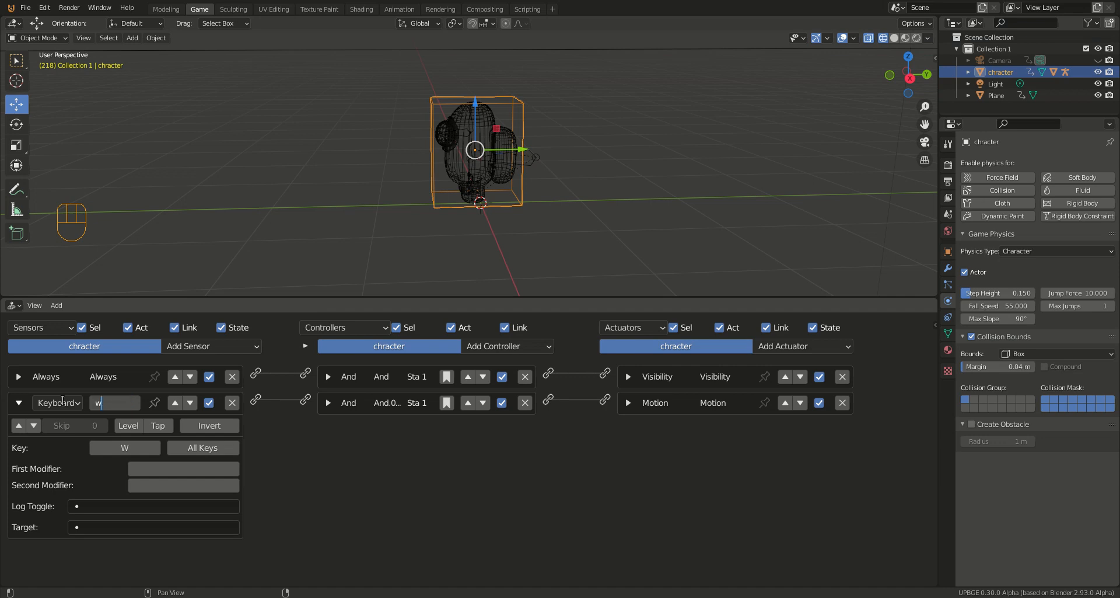
click(19, 402)
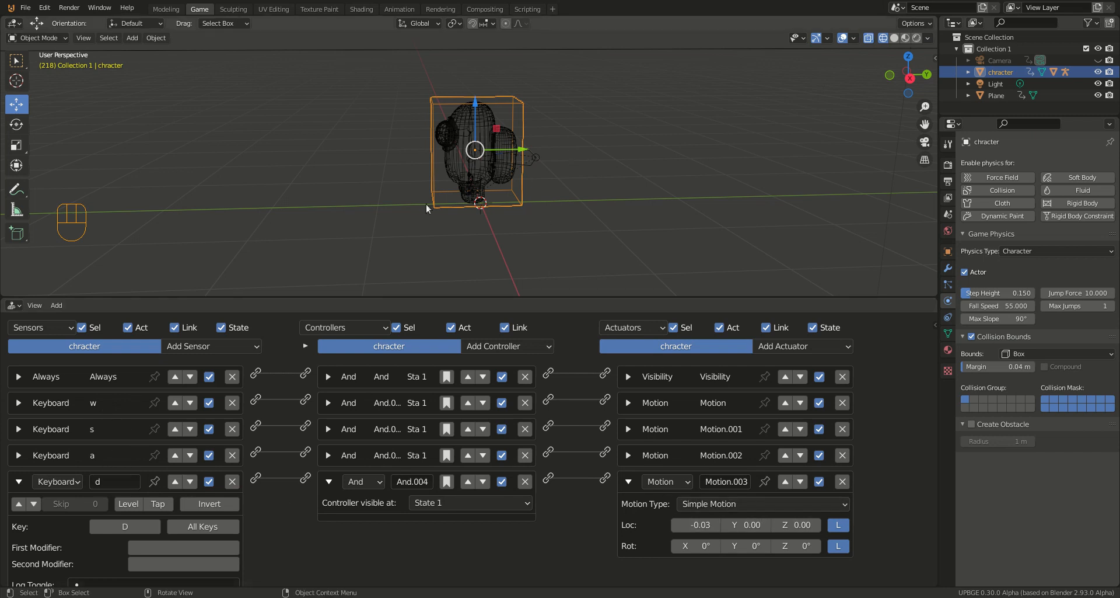
Step: Run the game, test the character's movement with the A, D, S and W controls, and stop the game
key(p)
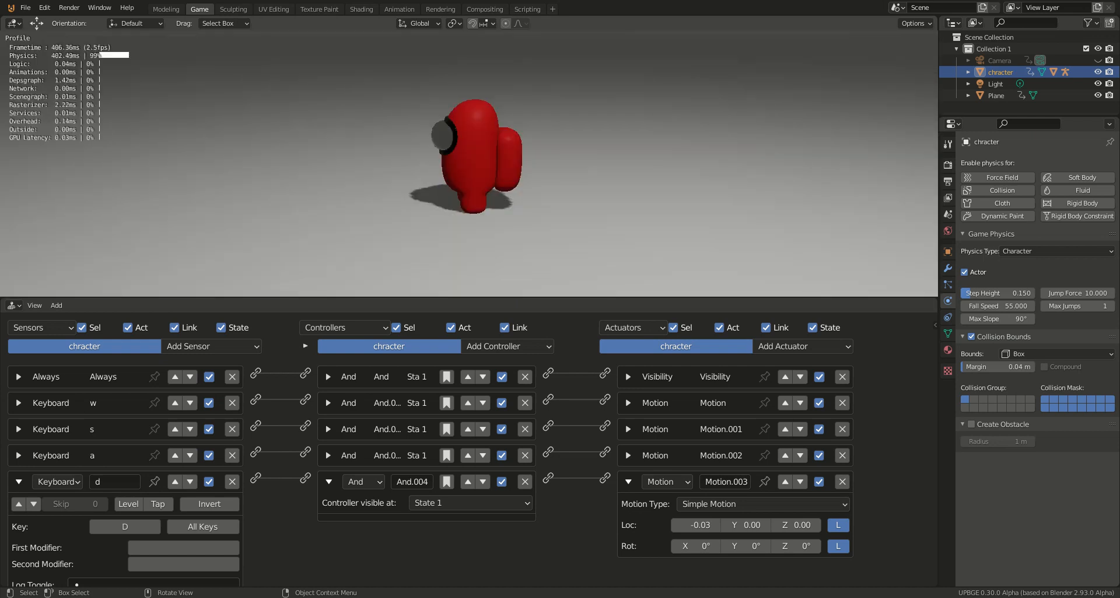
key(a)
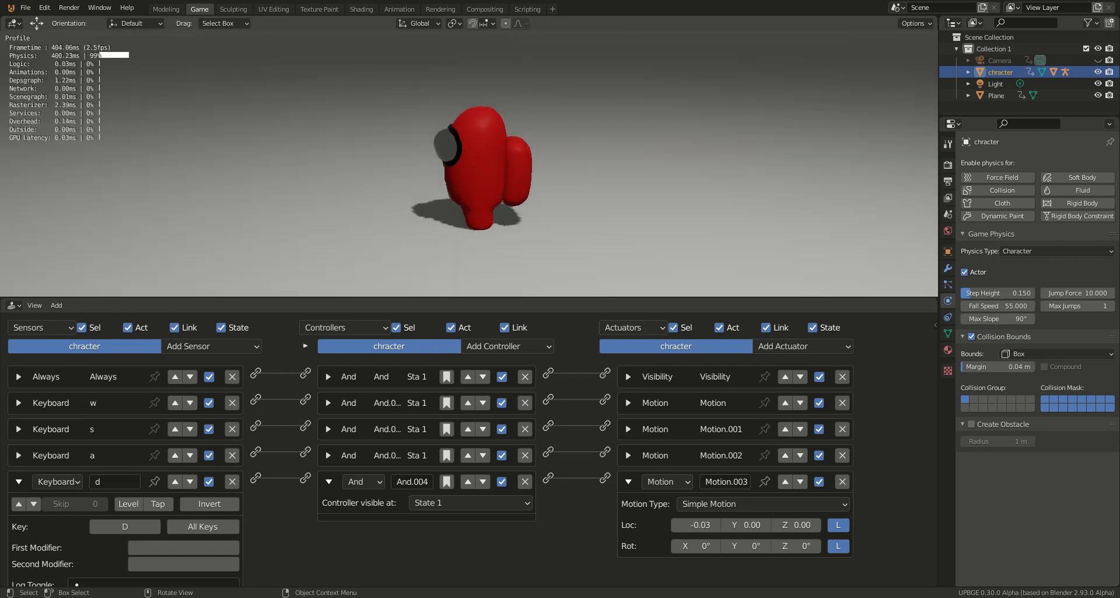
key(d)
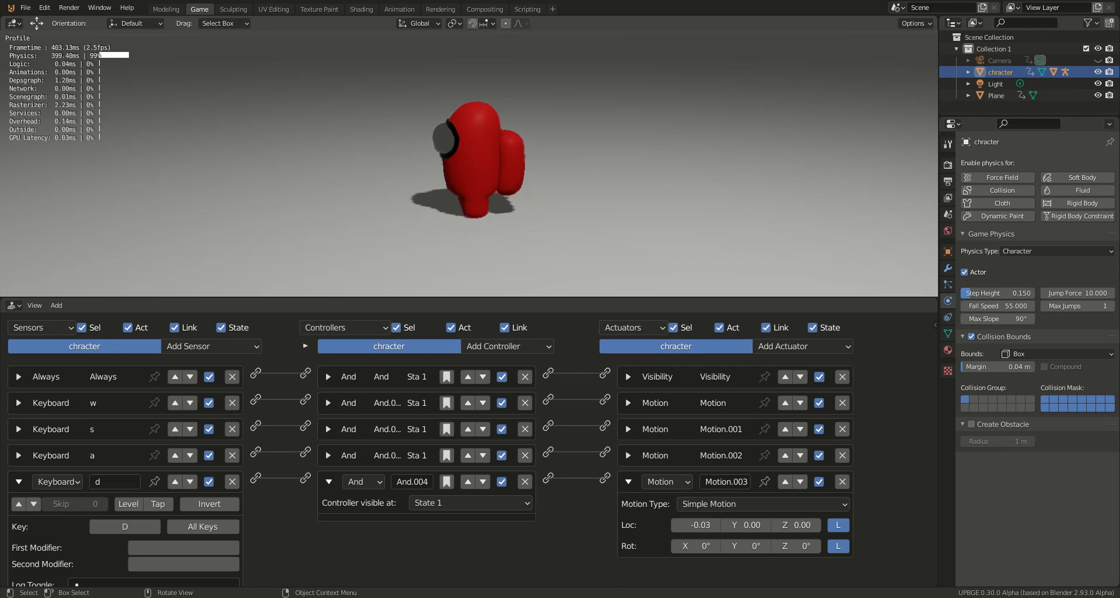
key(s)
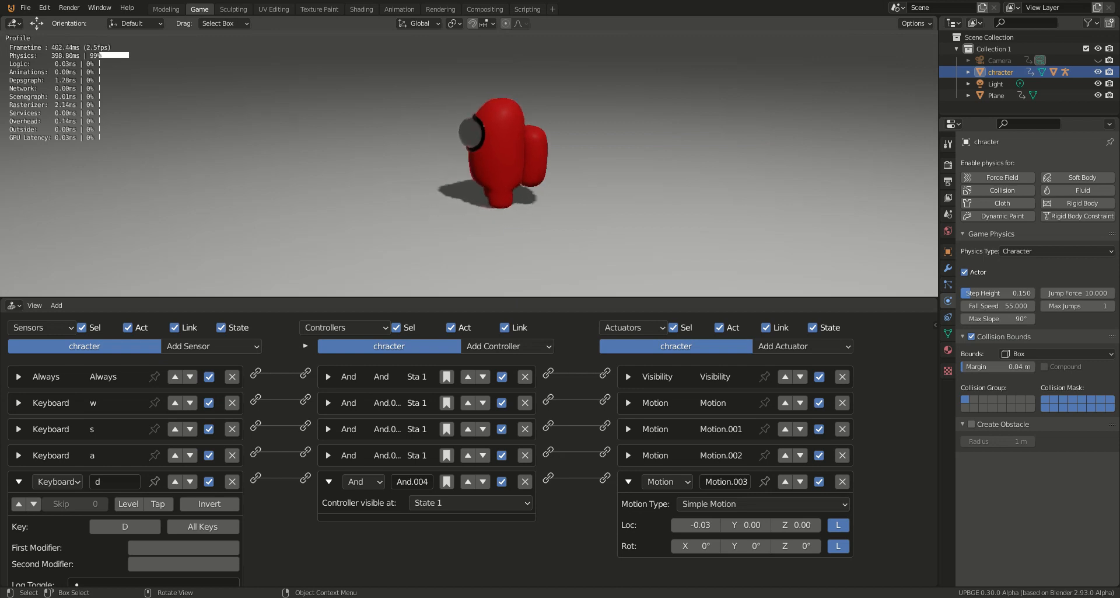
key(s)
key(w)
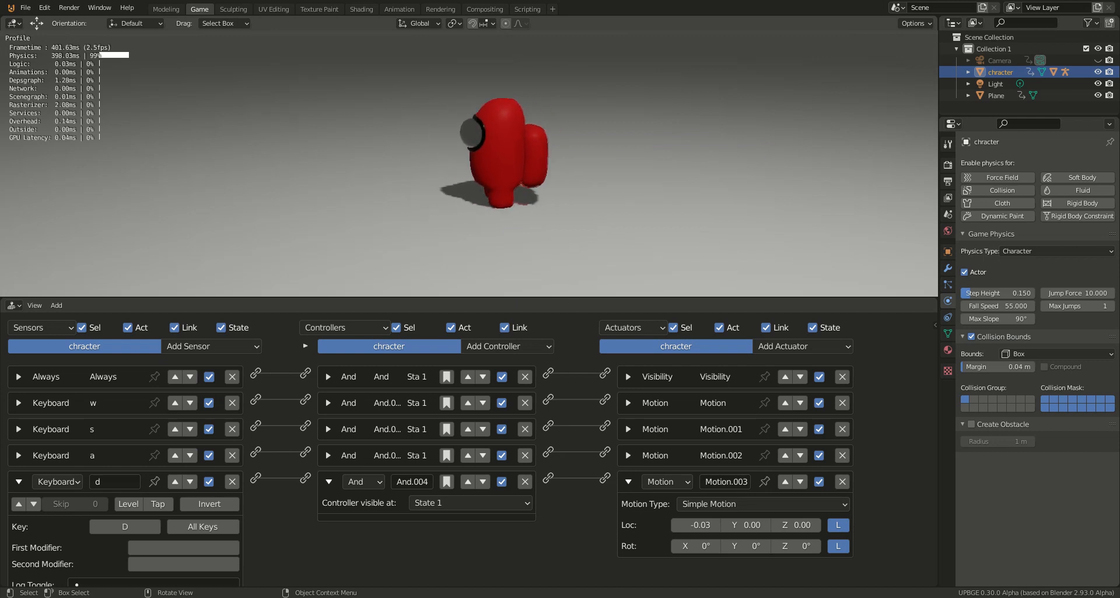
key(Escape)
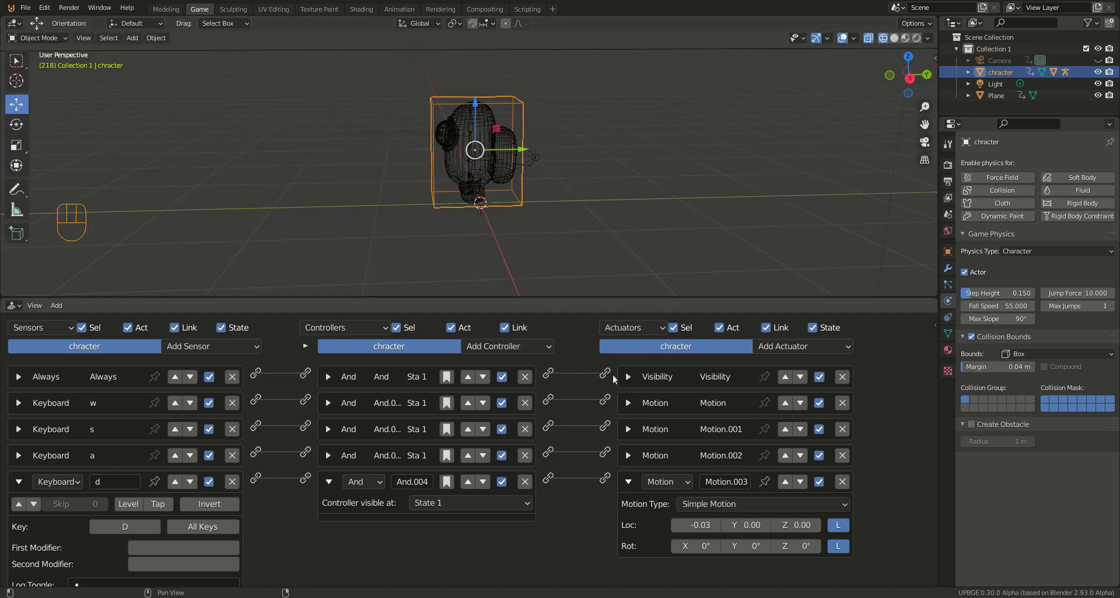
Step: Collapse the Motion.003 actuator, the And.004 controller and the "d" Keyboard sensor
click(629, 481)
click(329, 481)
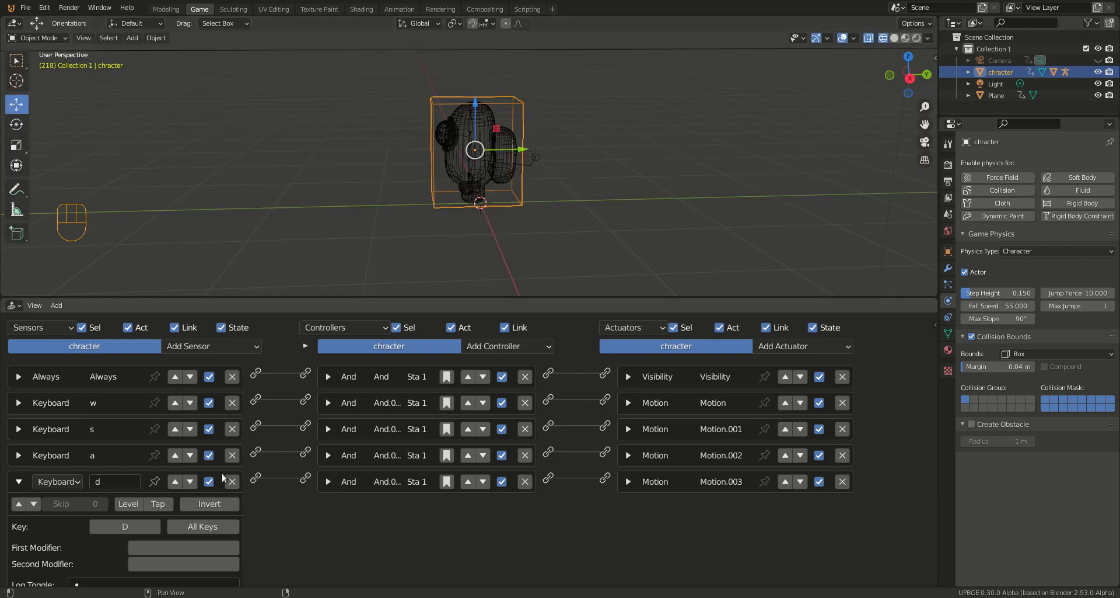
click(19, 482)
Step: Add a Keyboard sensor to the character with Spacebar as its key
click(224, 344)
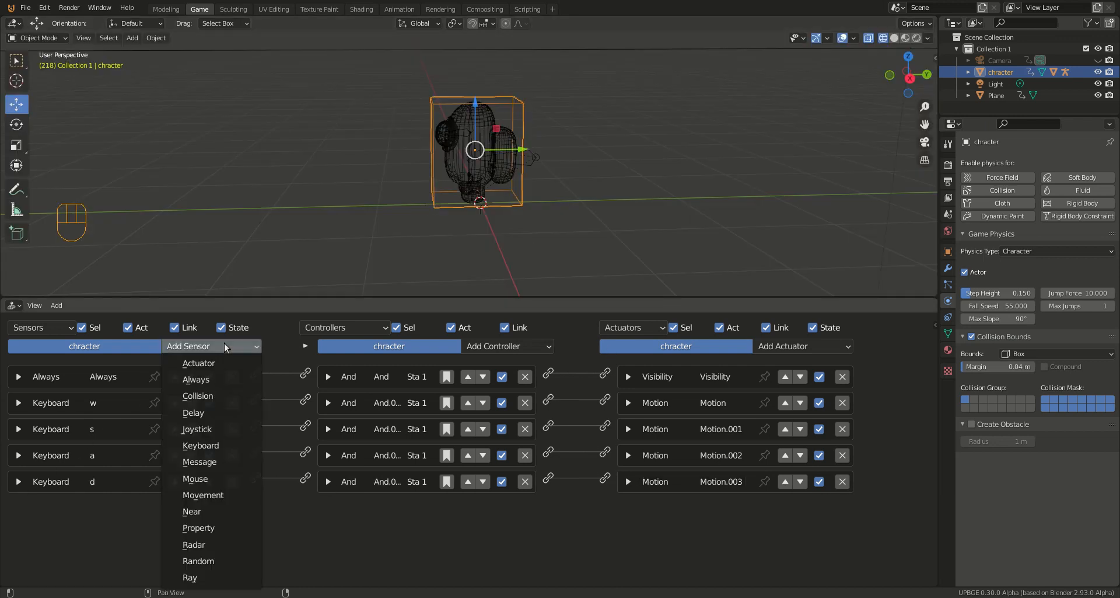
click(211, 446)
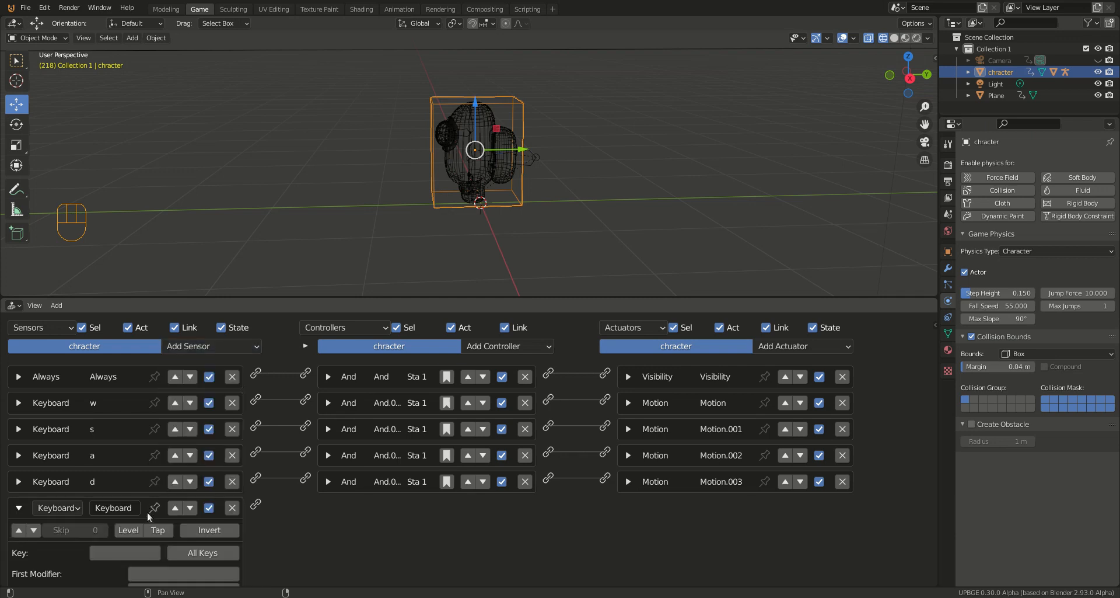
click(134, 551)
key(space)
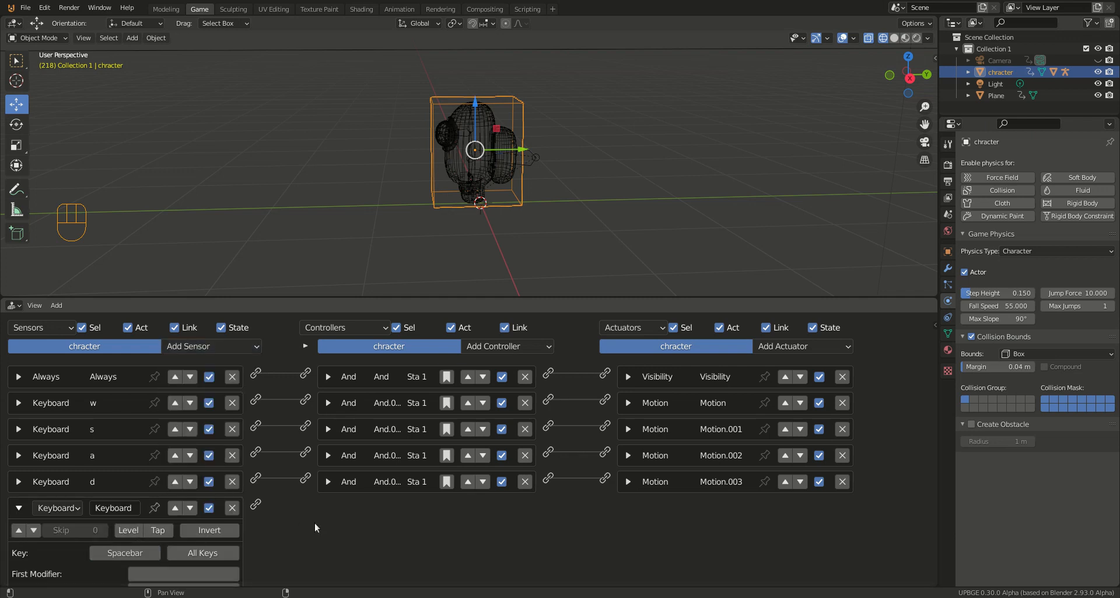
Step: Add a Motion actuator set to Character Motion with Jump enabled, and link the Spacebar sensor to it
click(783, 339)
click(819, 196)
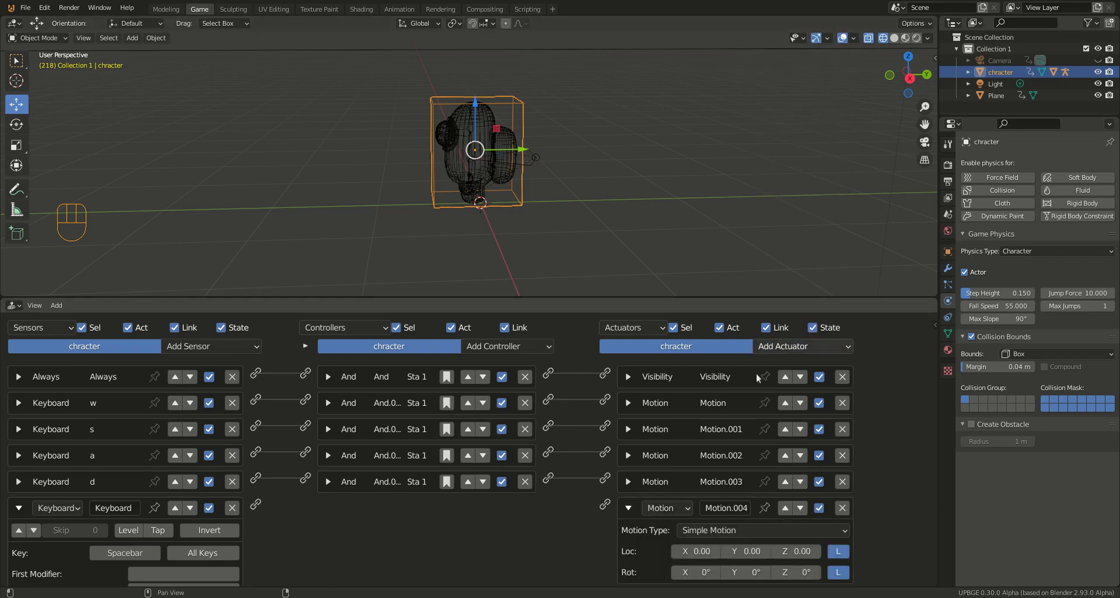
click(734, 529)
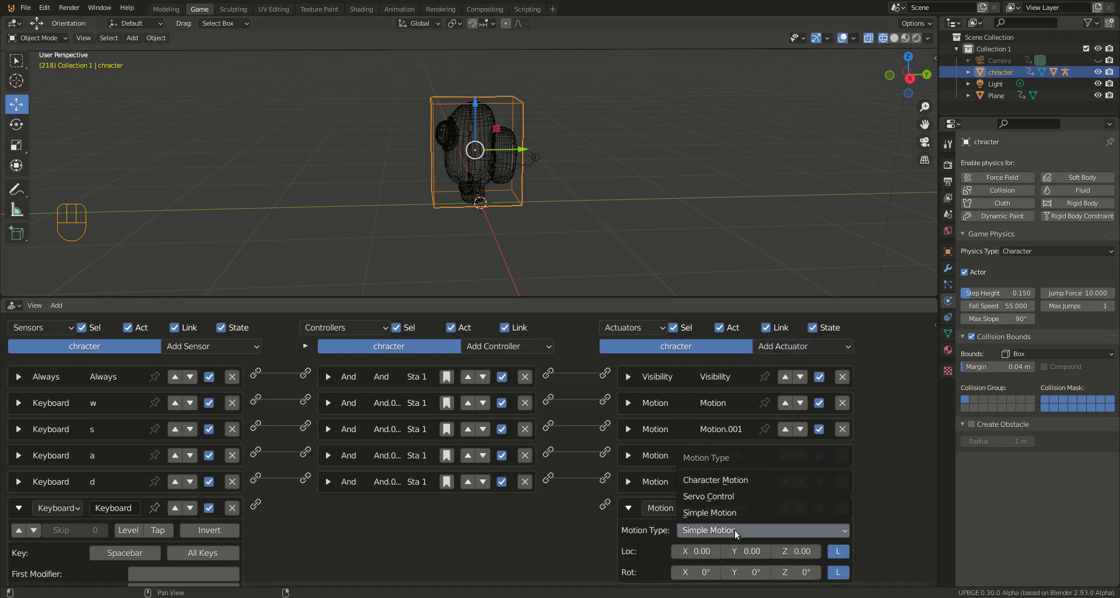
click(742, 481)
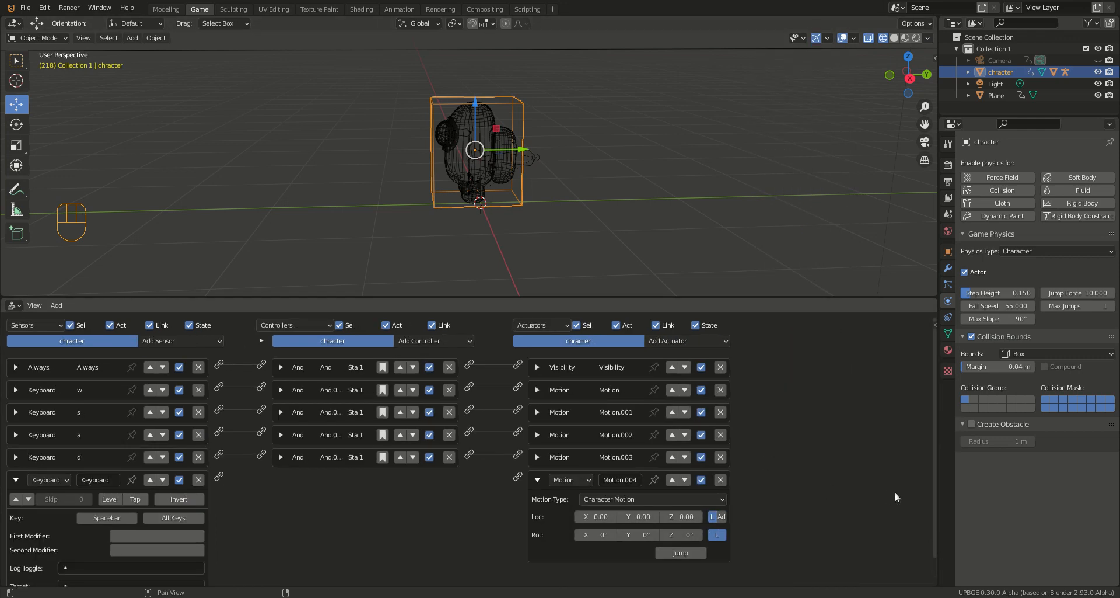
scroll(898, 488, down, 2)
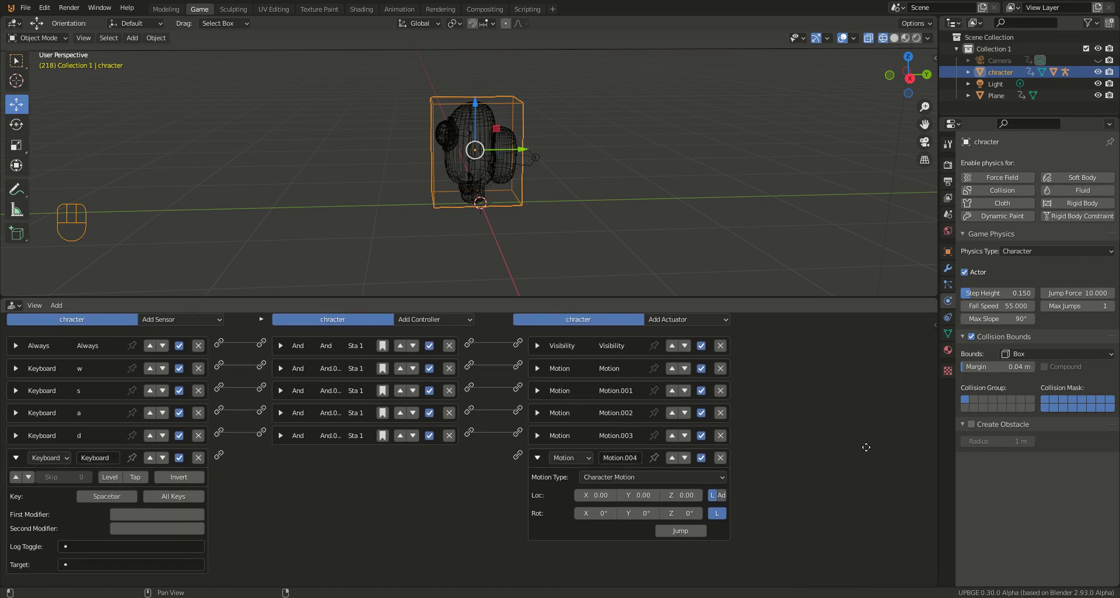
ctrl+scroll(856, 422, up, 3)
scroll(807, 440, down, 3)
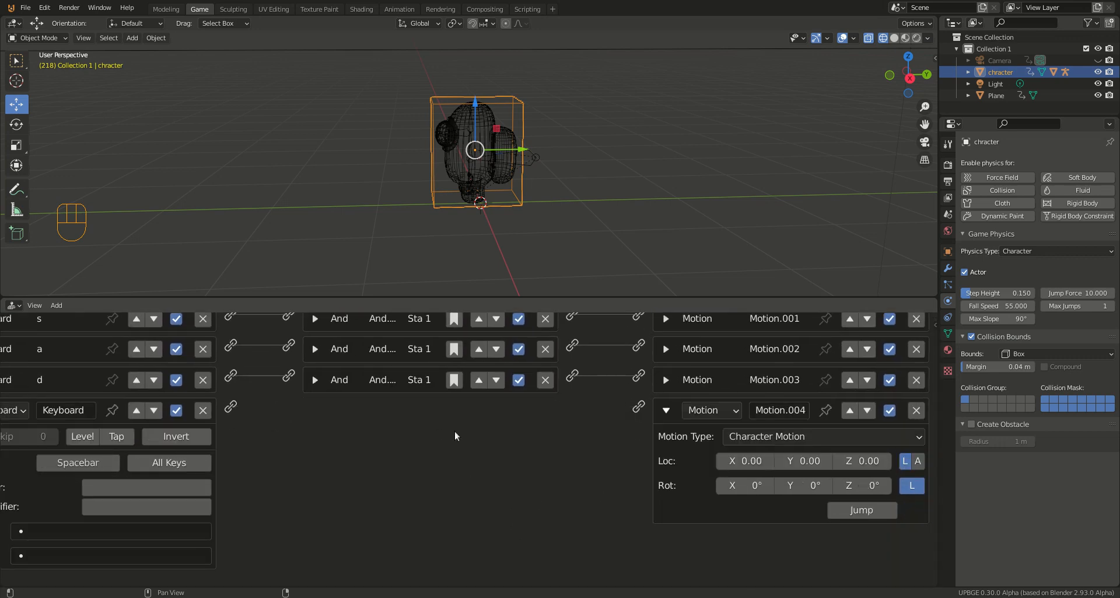
click(855, 511)
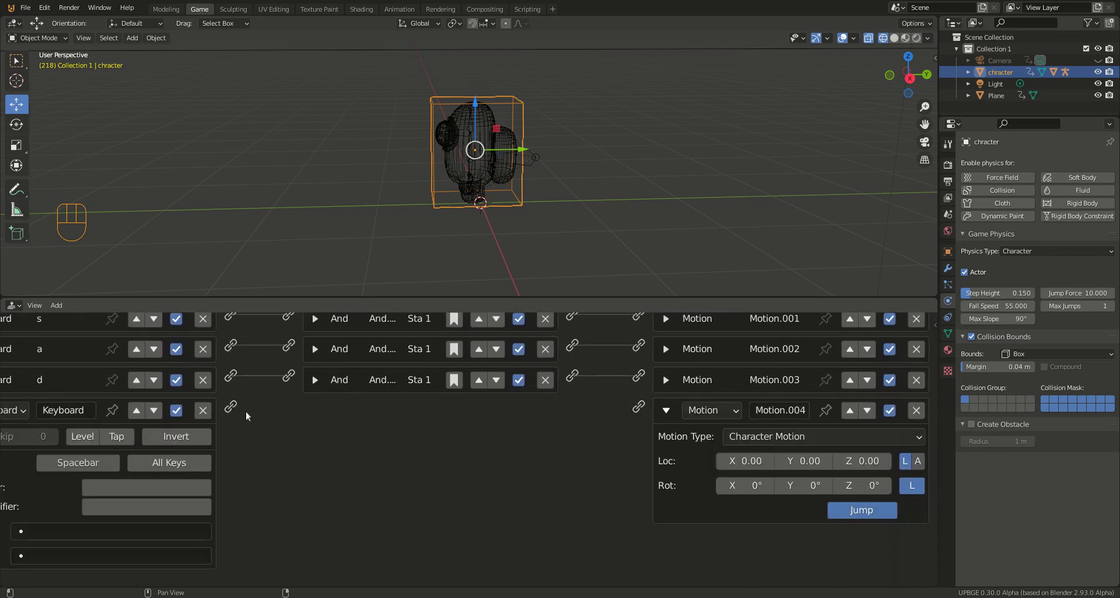
drag(231, 409, 638, 407)
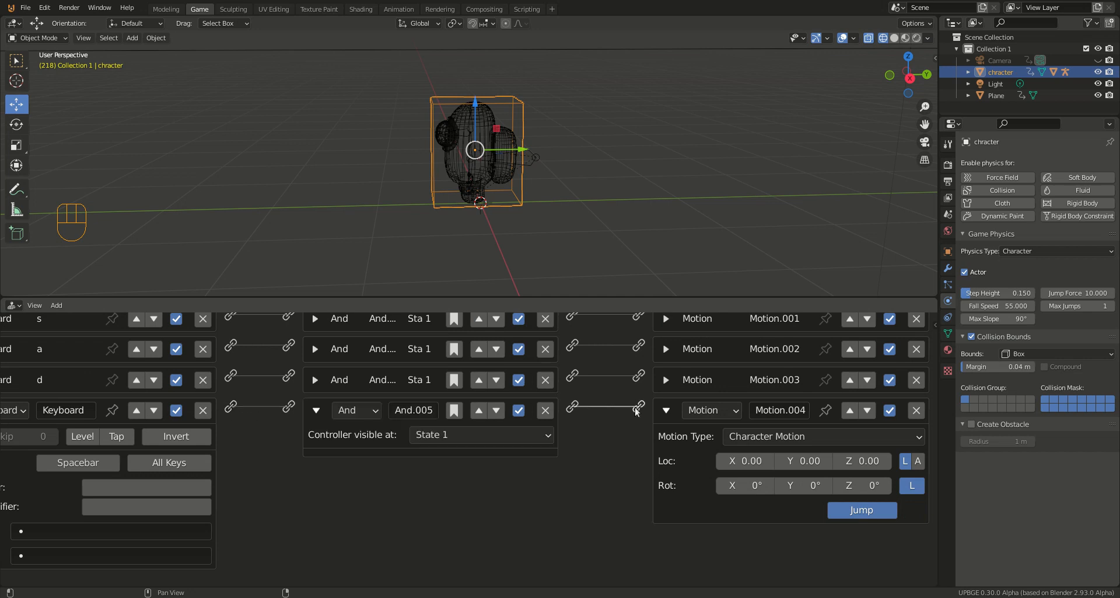
Step: Run the game, test the character's jump with the Spacebar control, and stop the game
key(p)
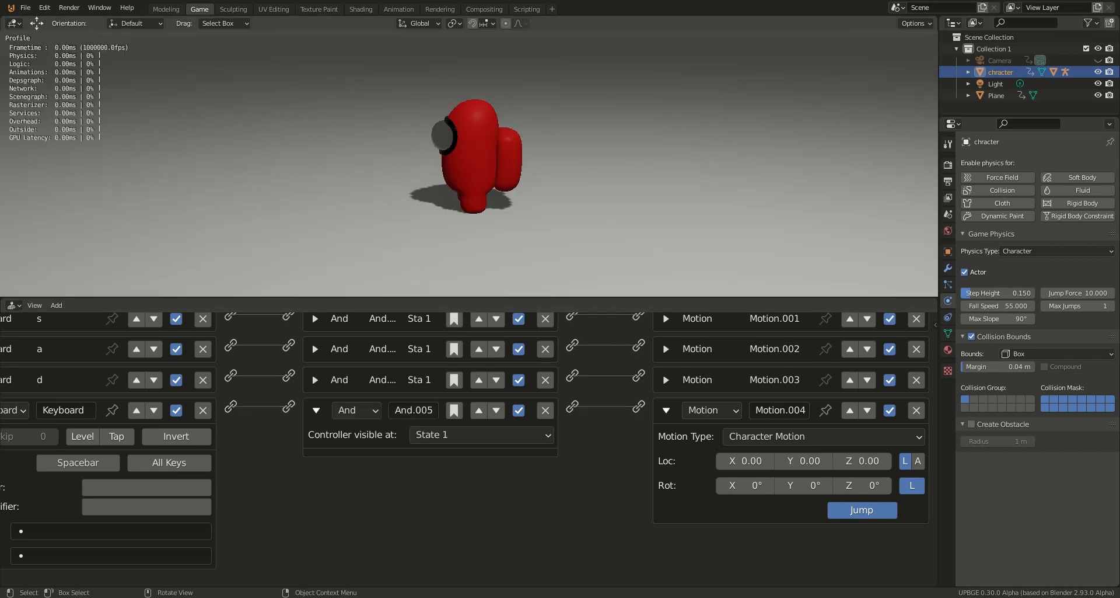
key(space)
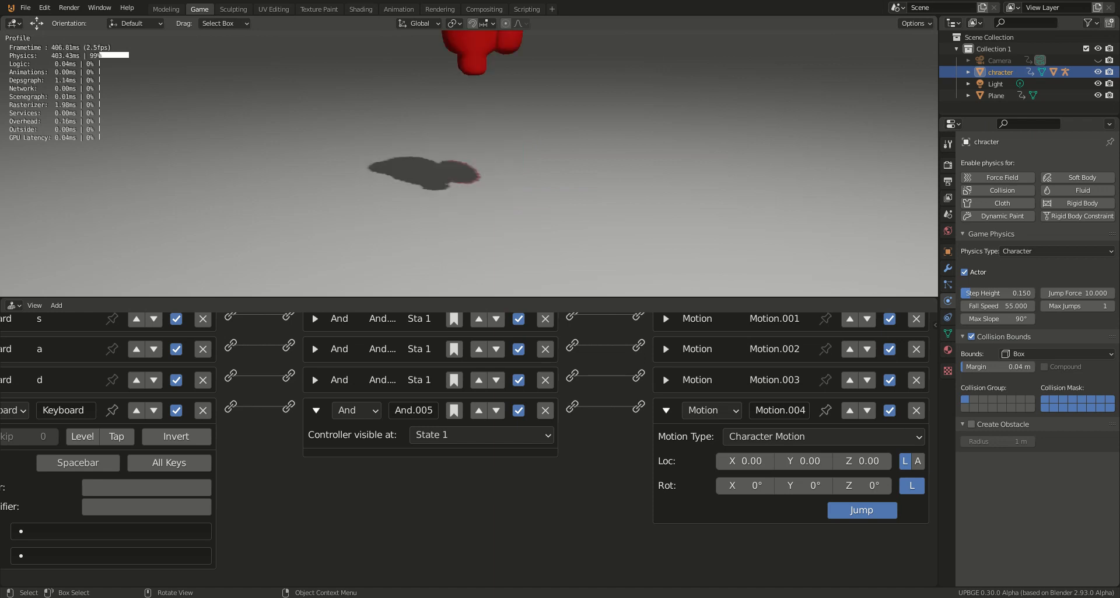
key(space)
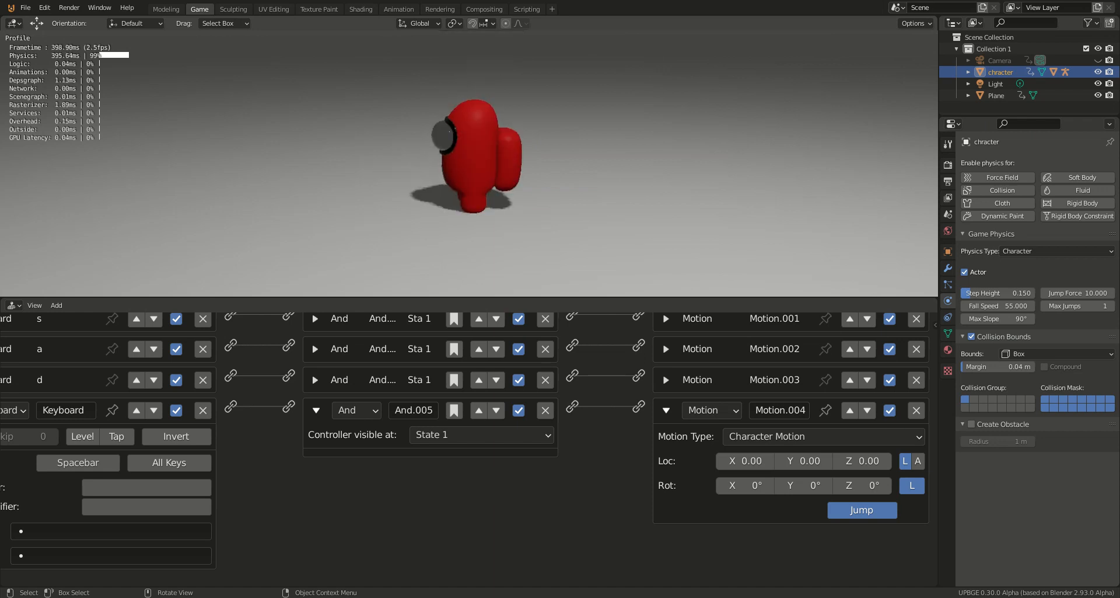
key(Escape)
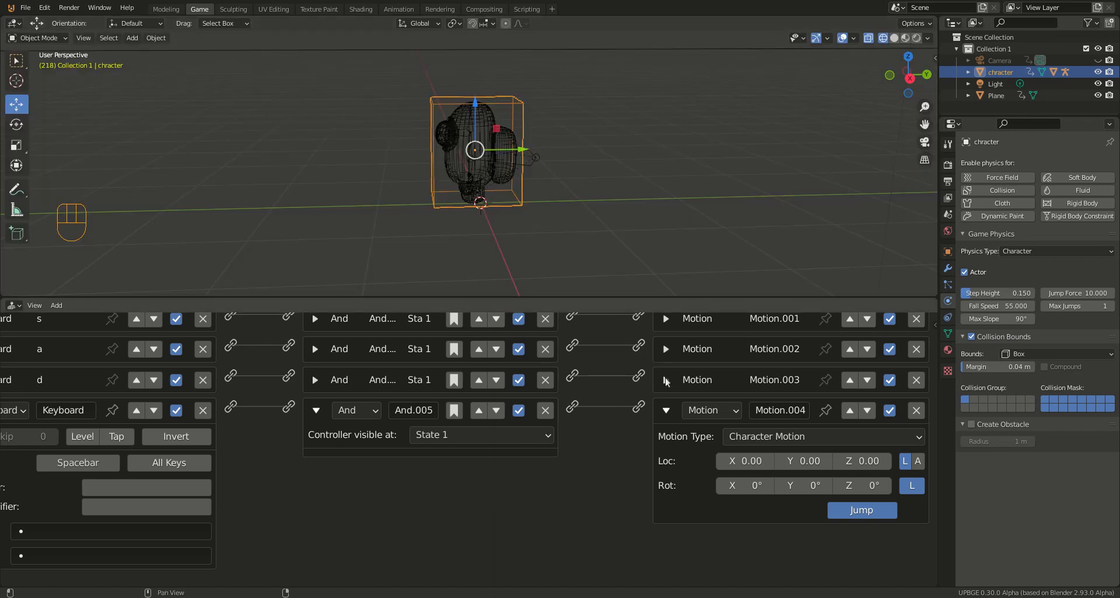
Step: Collapse the jump setup's Motion.004 actuator, And.005 controller and Spacebar Keyboard sensor
click(665, 409)
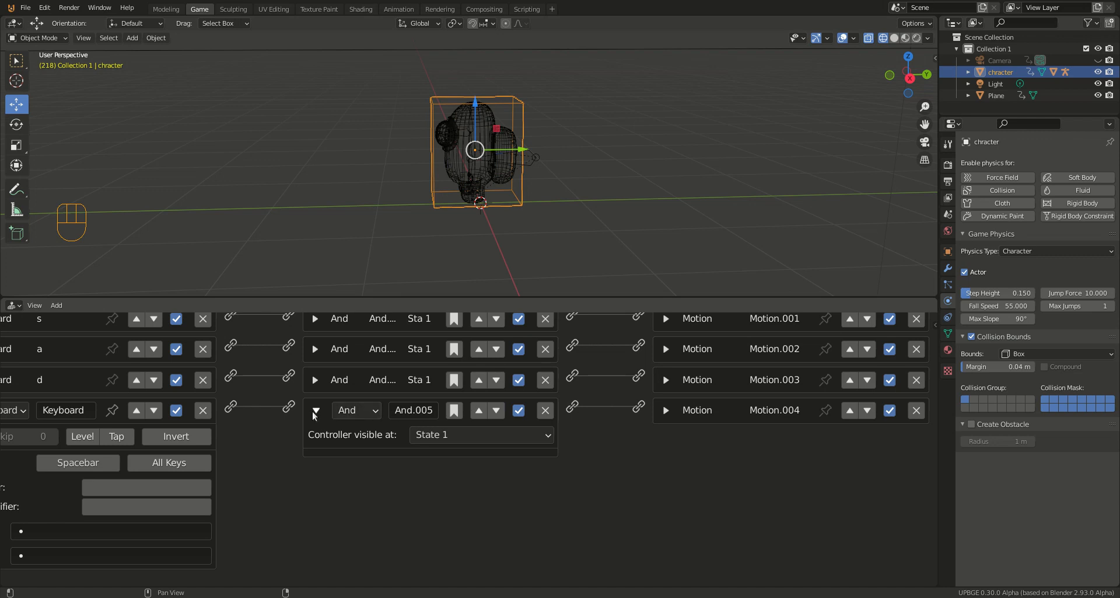
click(315, 411)
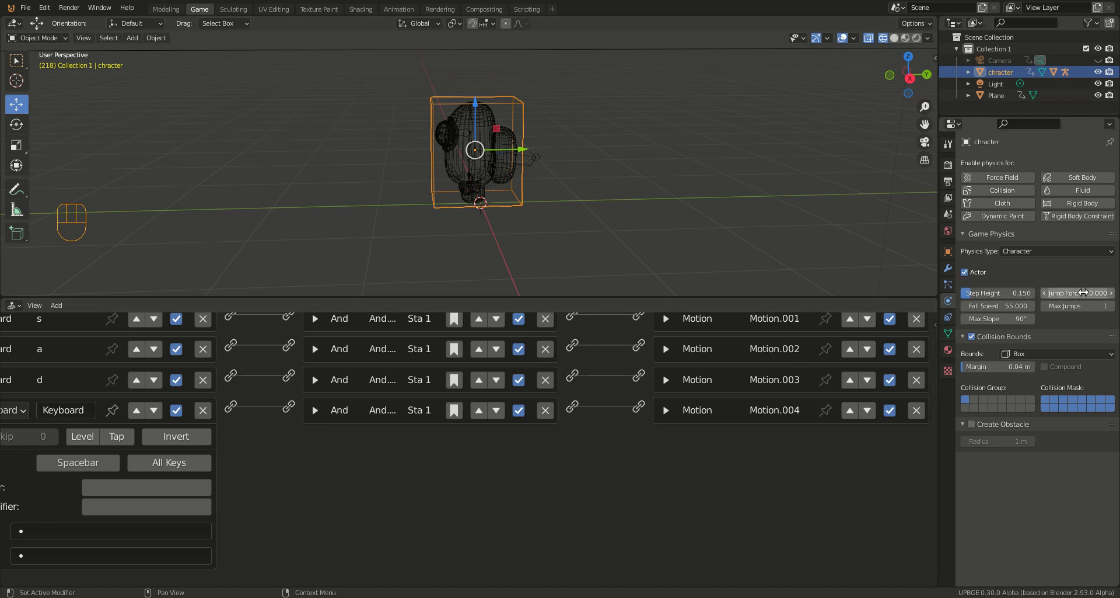
middle_drag(345, 452, 413, 461)
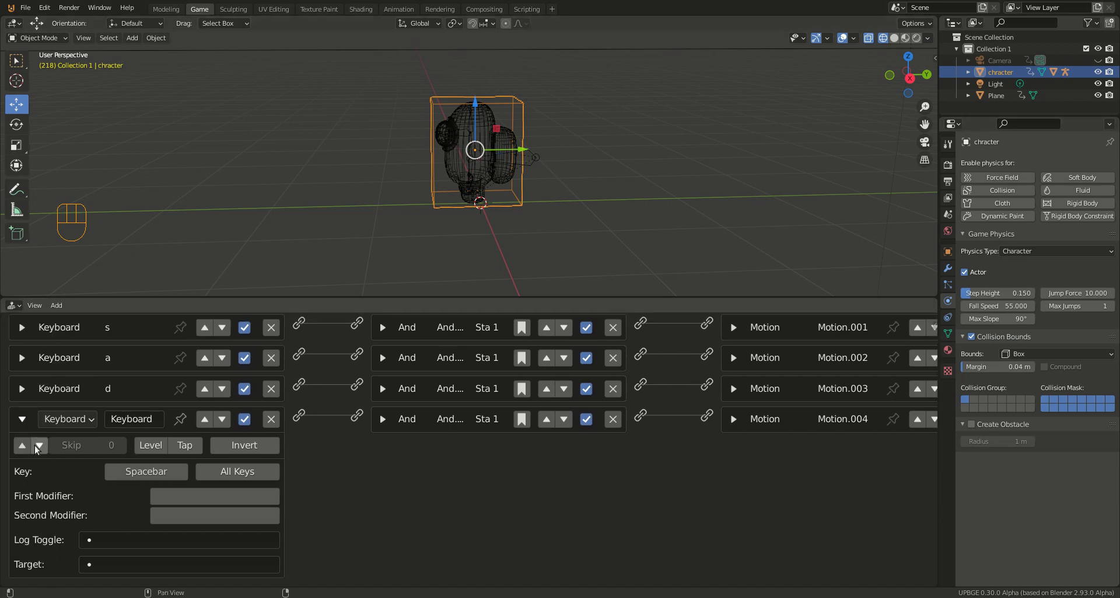
click(23, 418)
Step: Enlarge the logic editor area and add a Mouse sensor with its mouse event set to Movement
scroll(332, 464, down, 5)
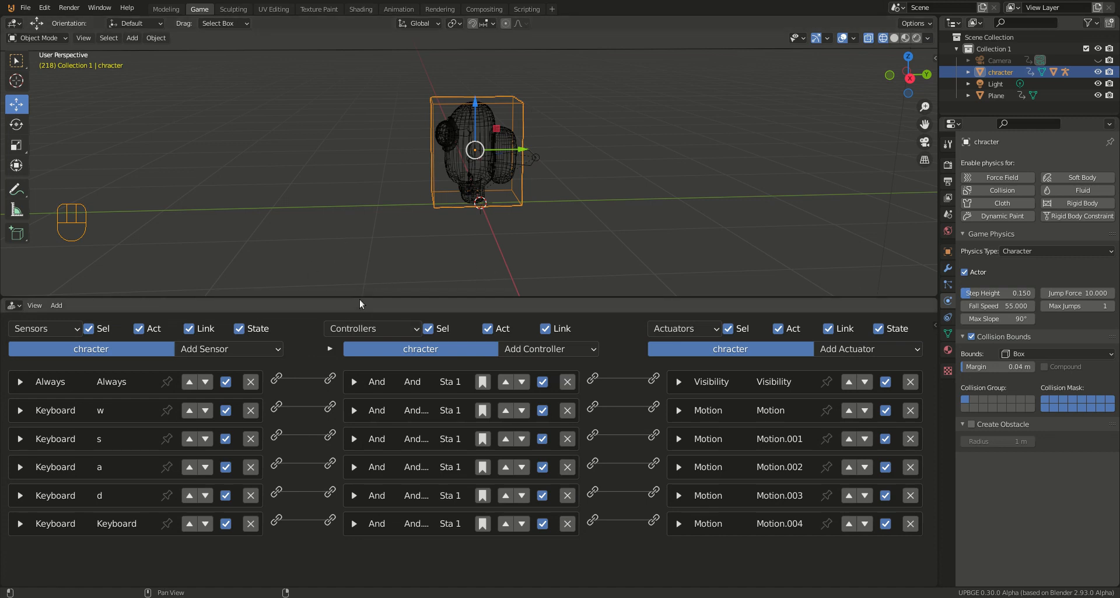
drag(362, 296, 350, 206)
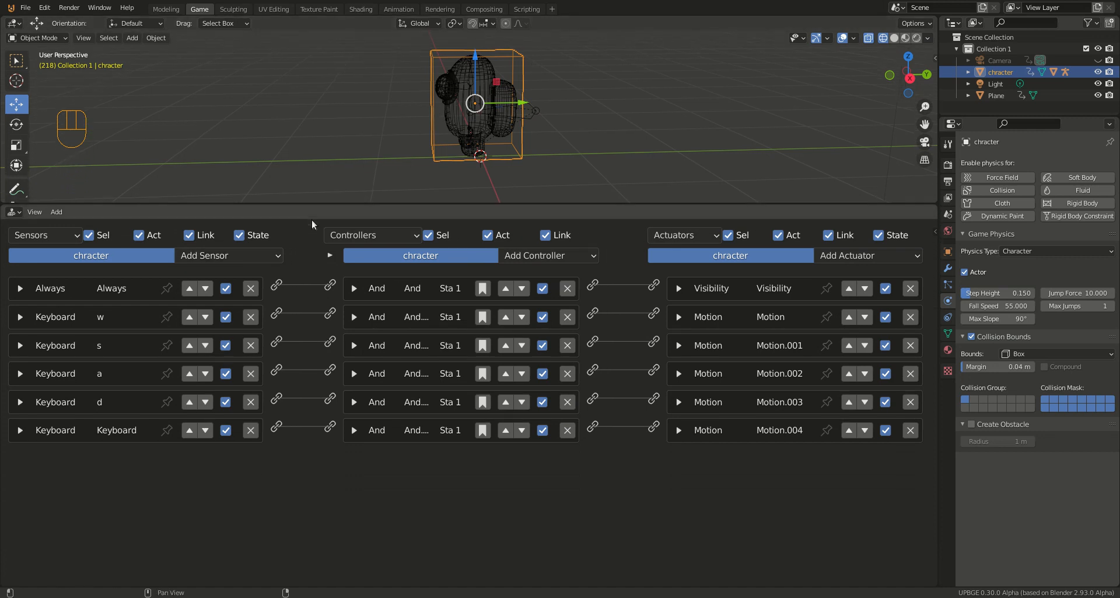
click(225, 261)
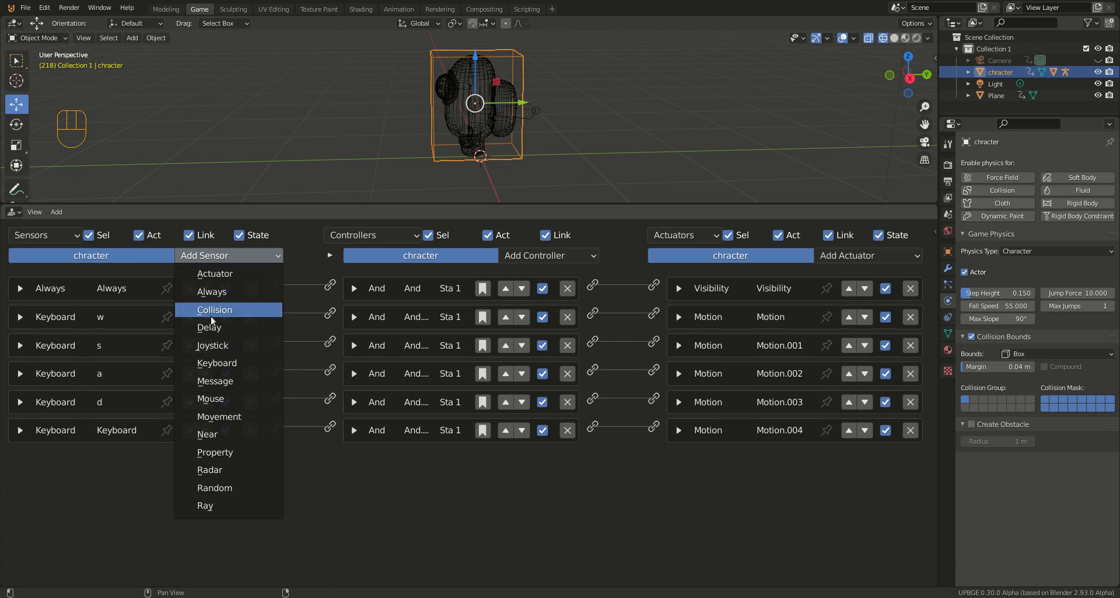
click(217, 398)
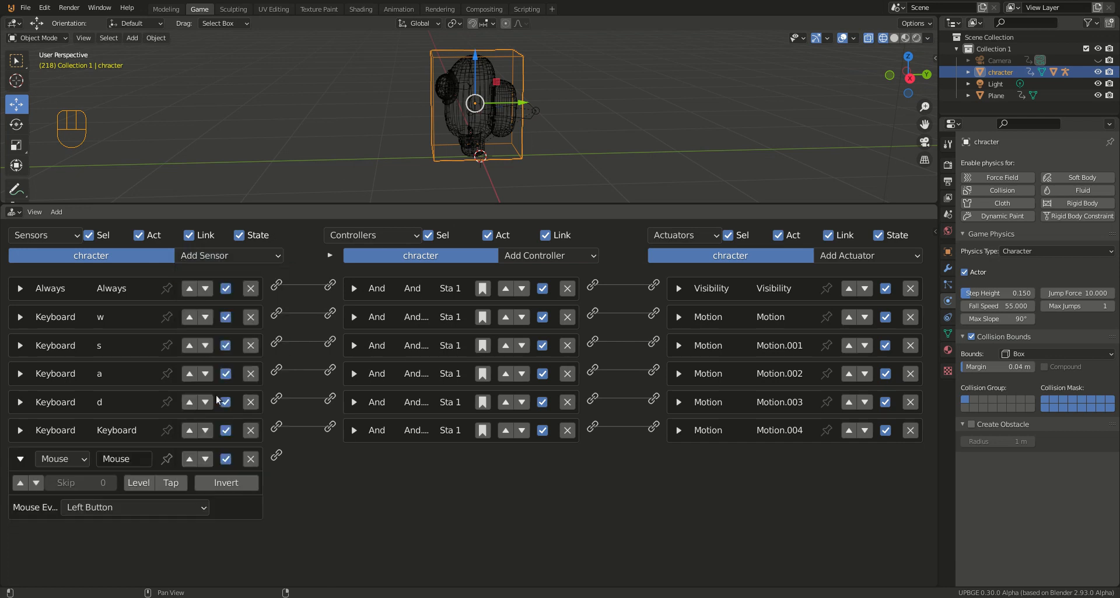
click(144, 506)
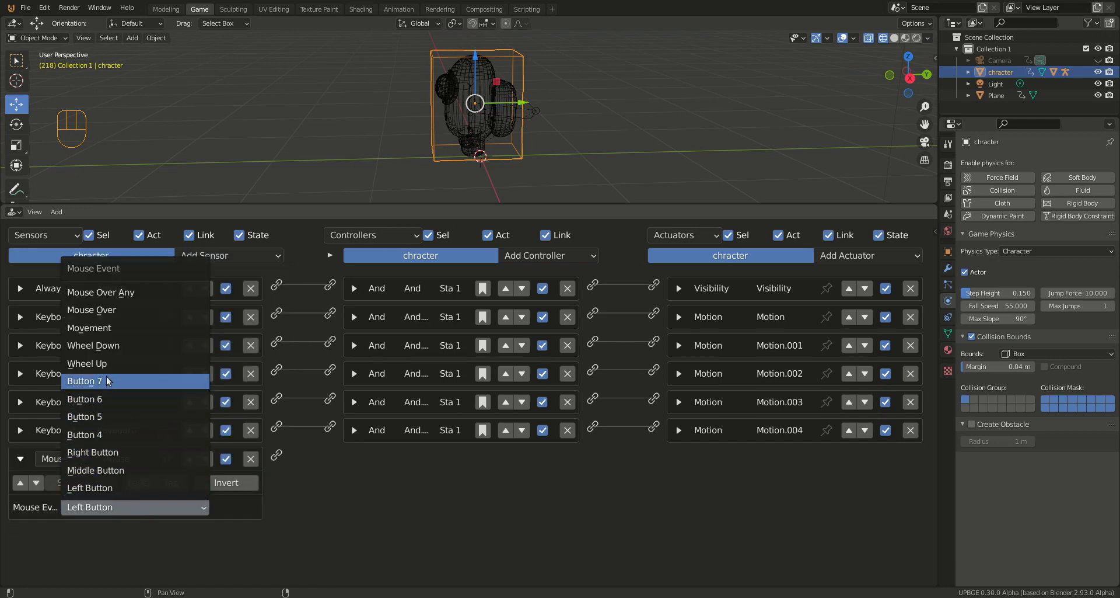
click(86, 327)
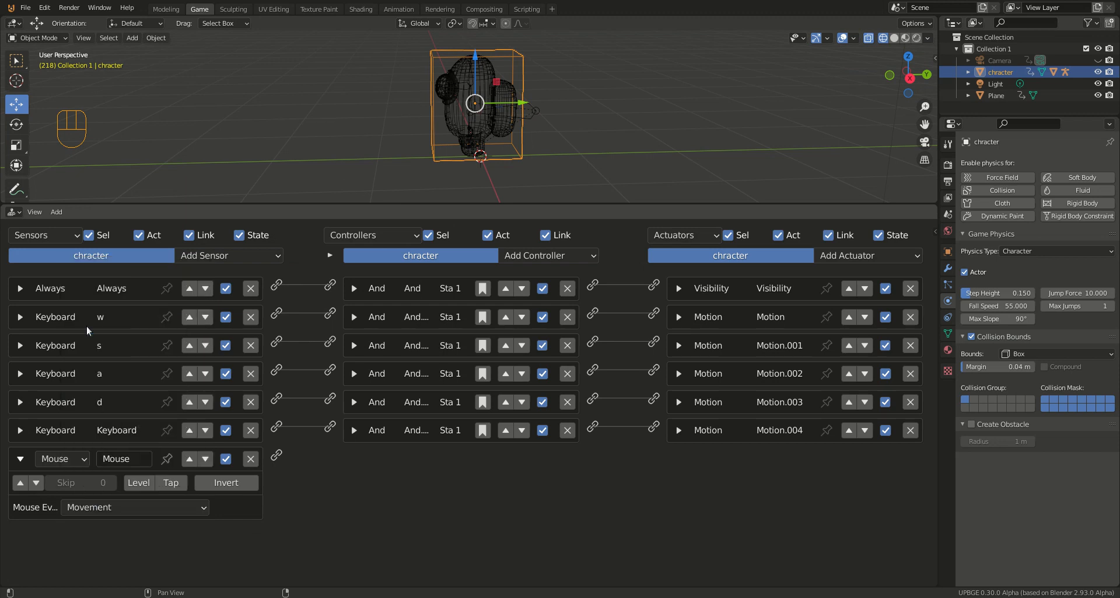
Step: Add a Mouse actuator in Look mode with the Y axis disabled, and link the Mouse sensor to it
click(851, 257)
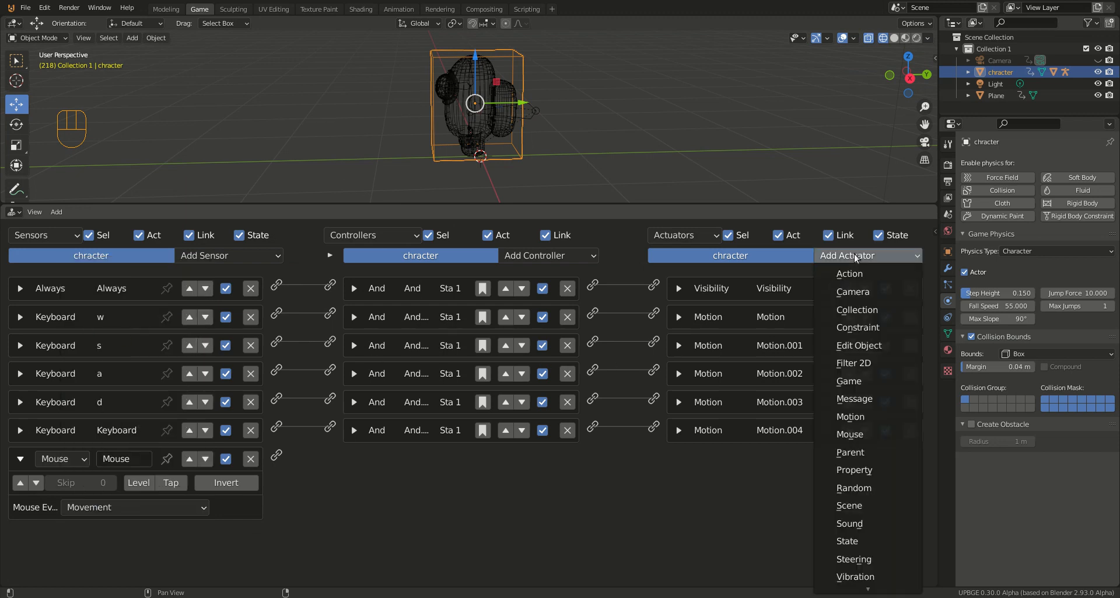
click(843, 432)
click(799, 482)
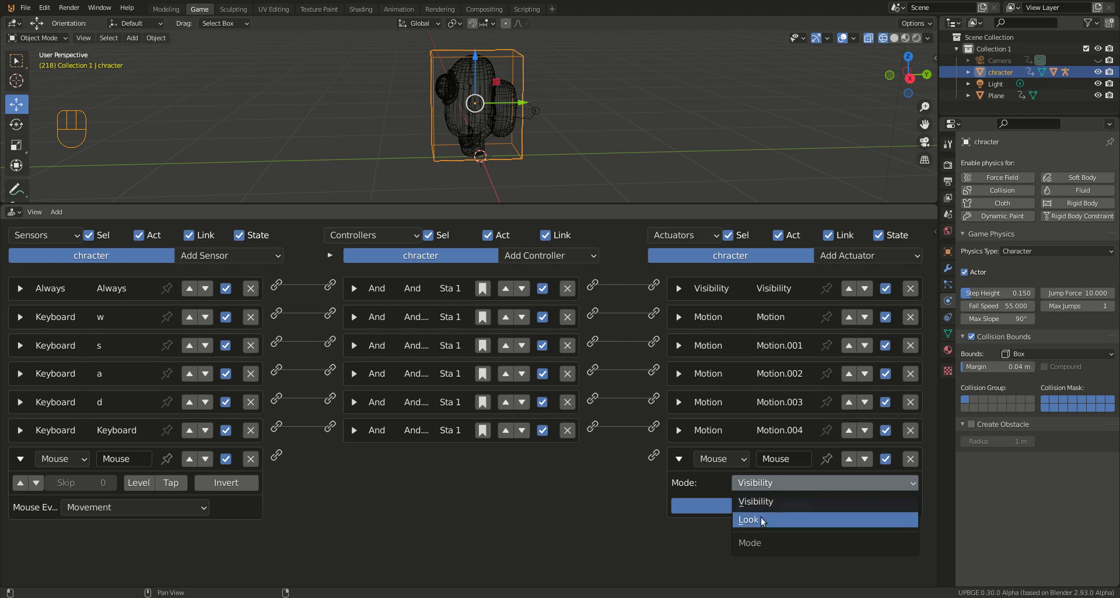
click(782, 519)
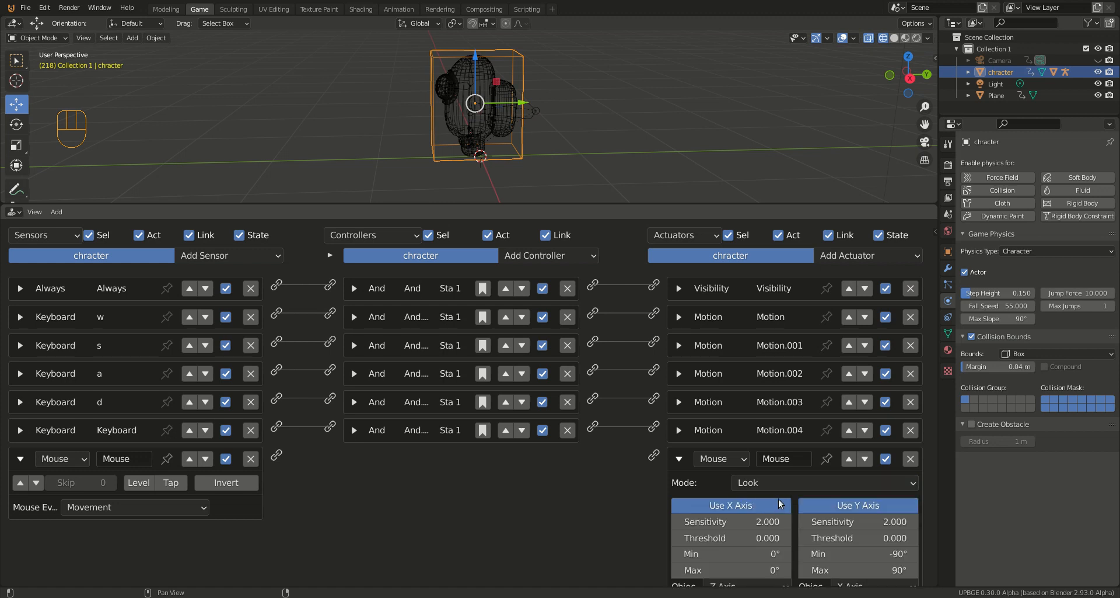
click(830, 504)
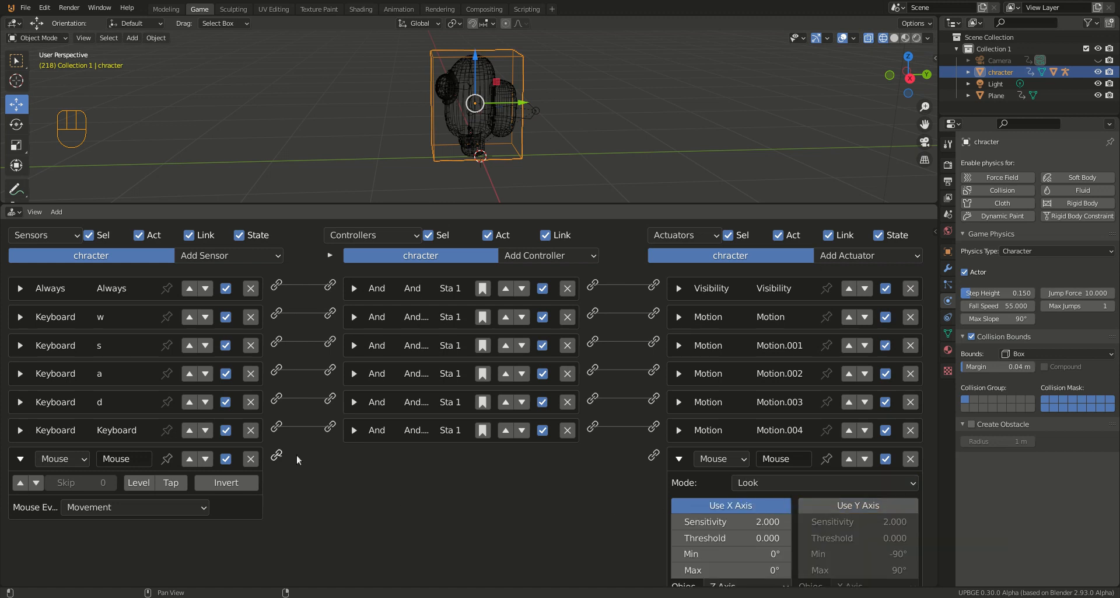
drag(297, 455, 659, 459)
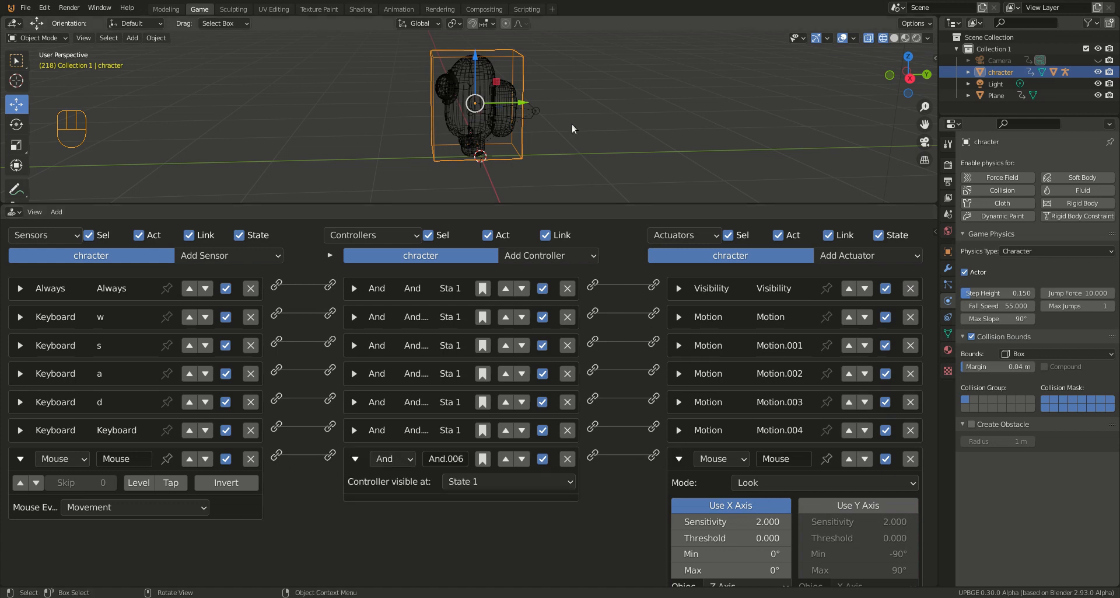
Step: Run the game, test the character's mouse look together with W movement, and stop the game
key(p)
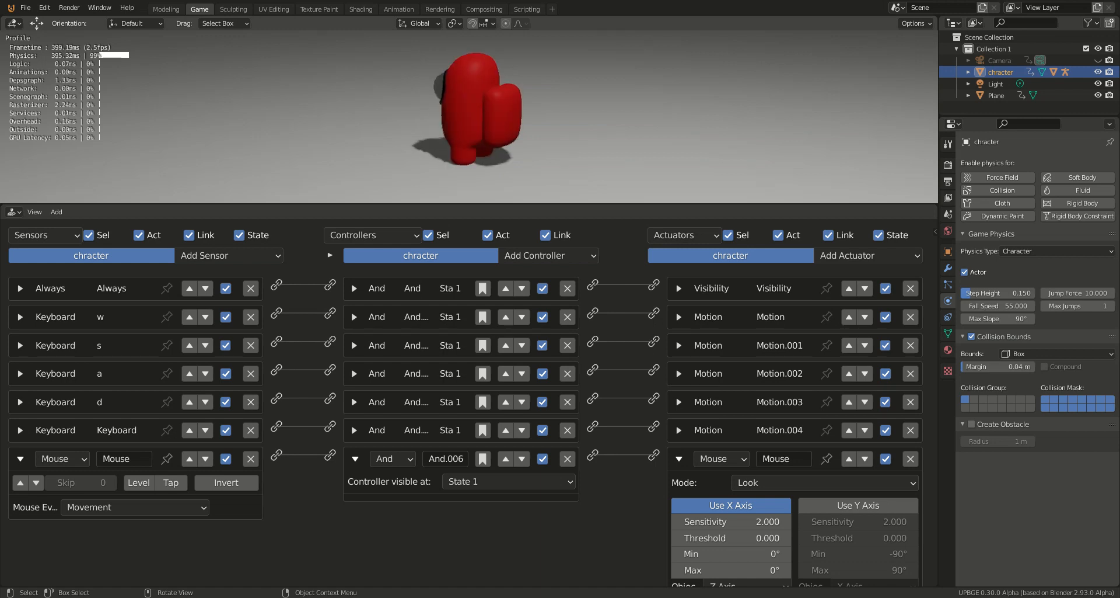
key(w)
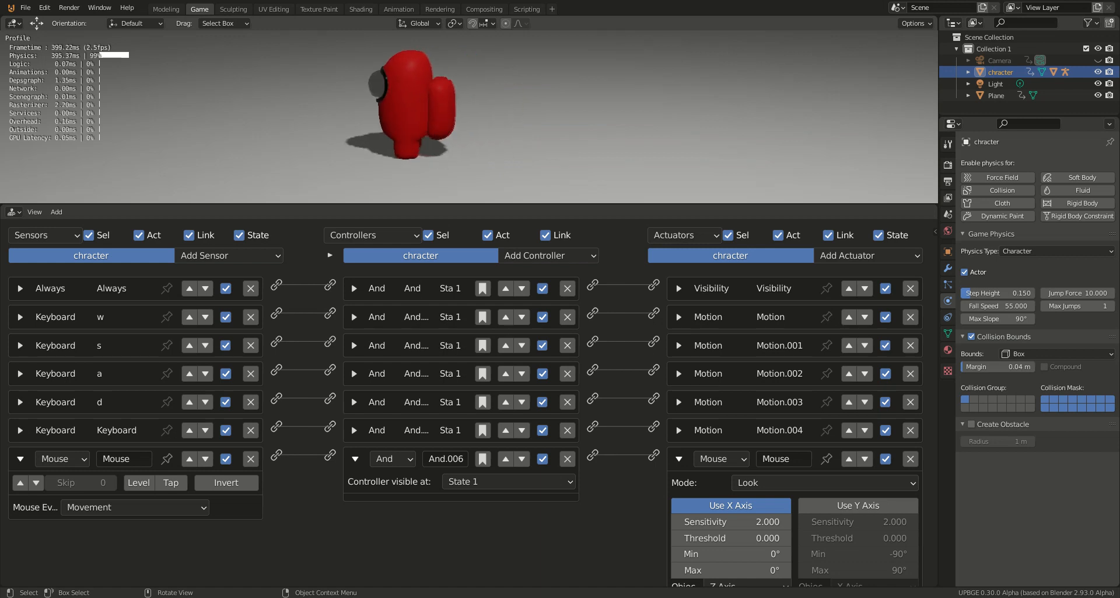
key(w)
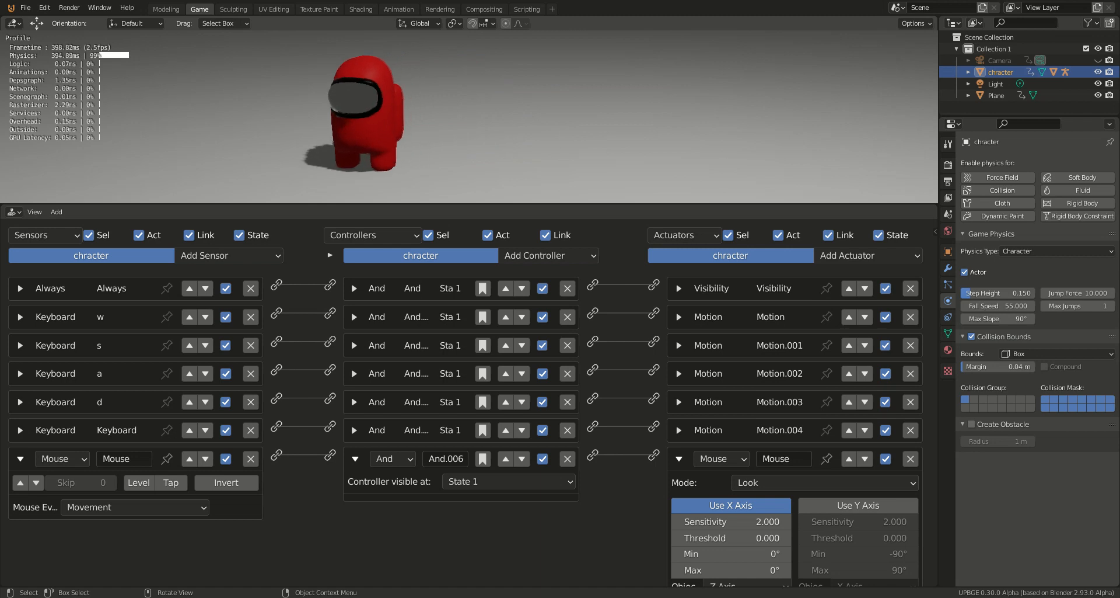
key(Escape)
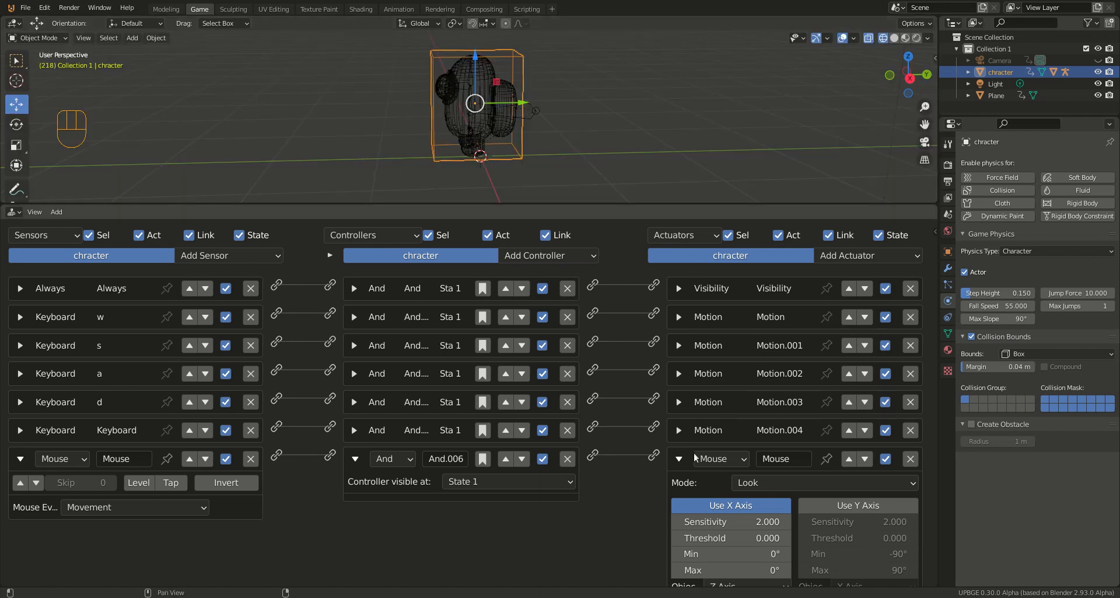
Step: Collapse the character's Mouse actuator, And.006 controller and Mouse sensor
click(680, 458)
click(354, 459)
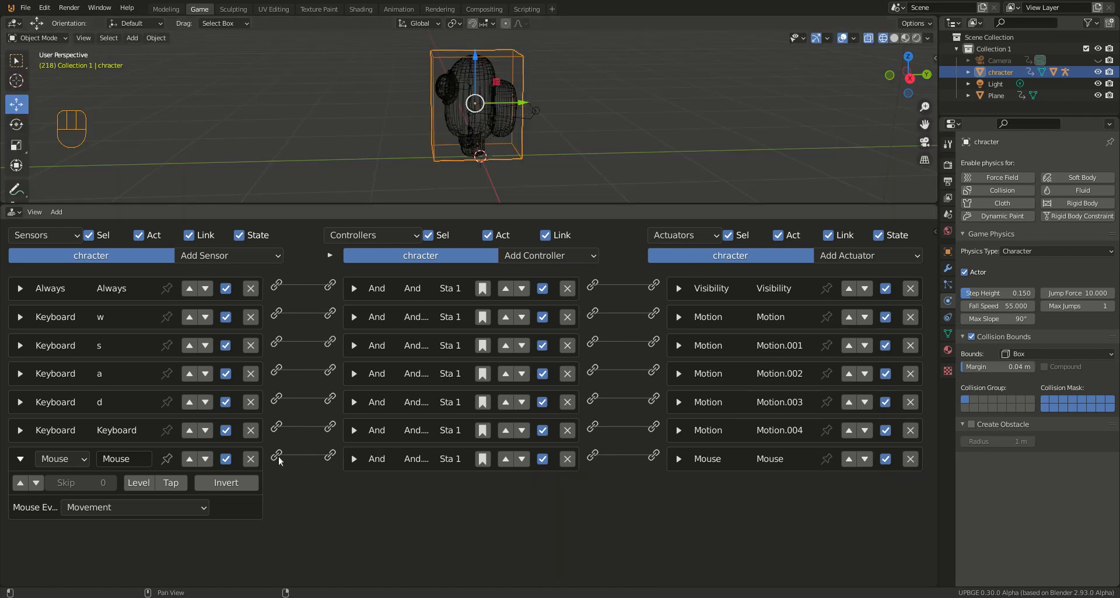
click(21, 458)
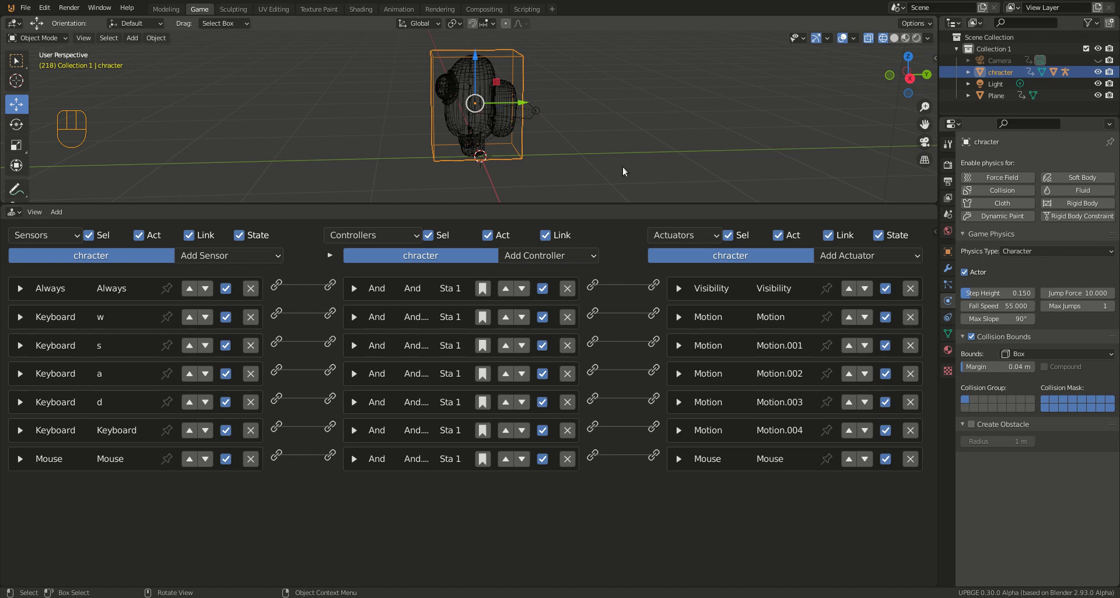
Step: Unhide the camera in the viewport while viewing the scene from the right side
key(KP_3)
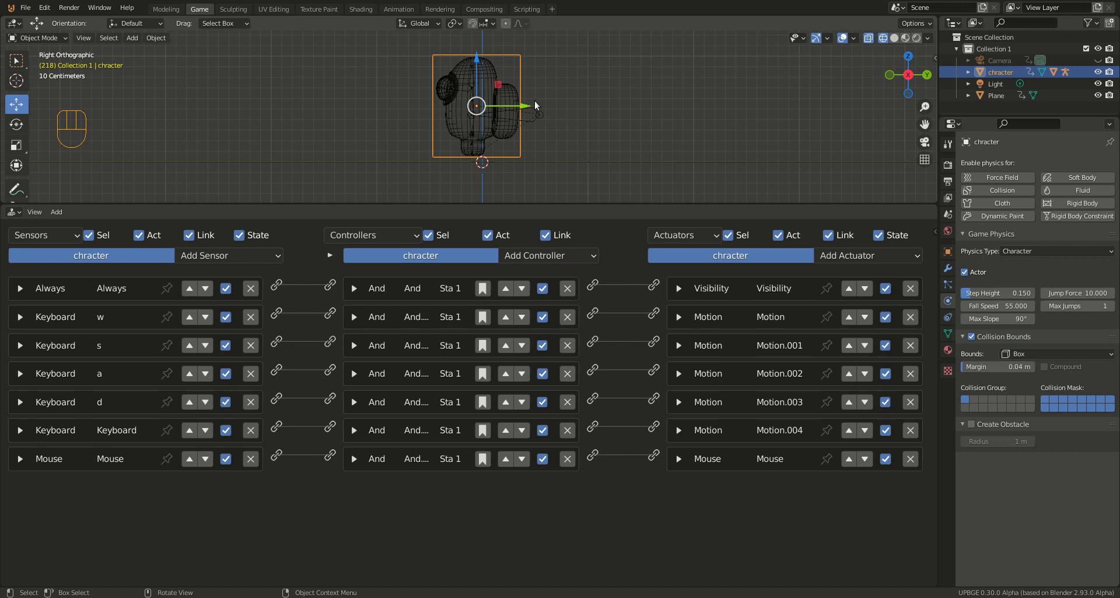
scroll(535, 100, down, 1)
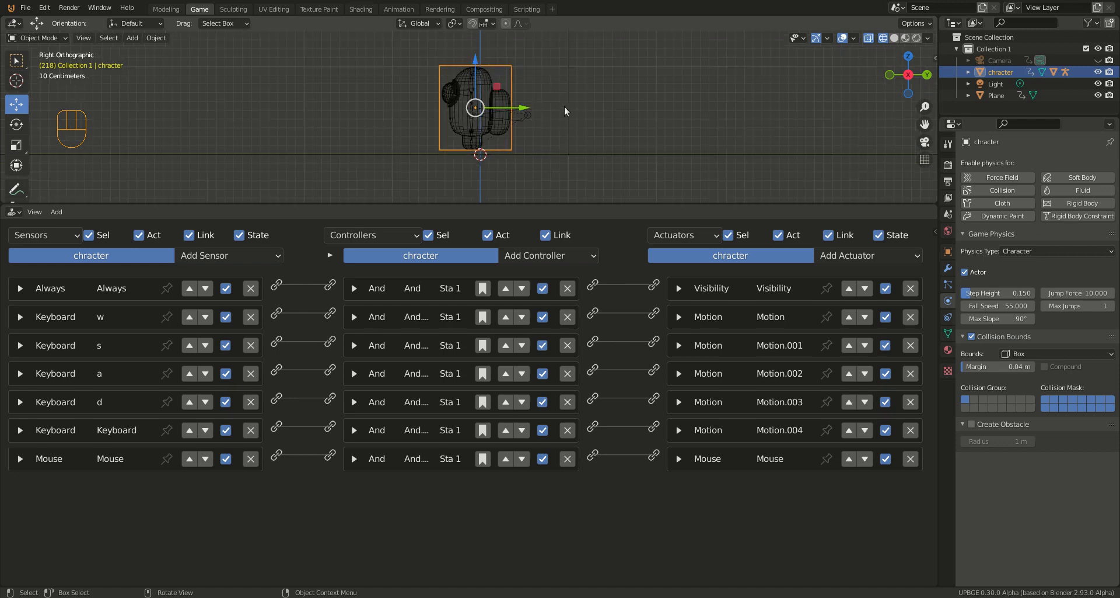
click(1099, 61)
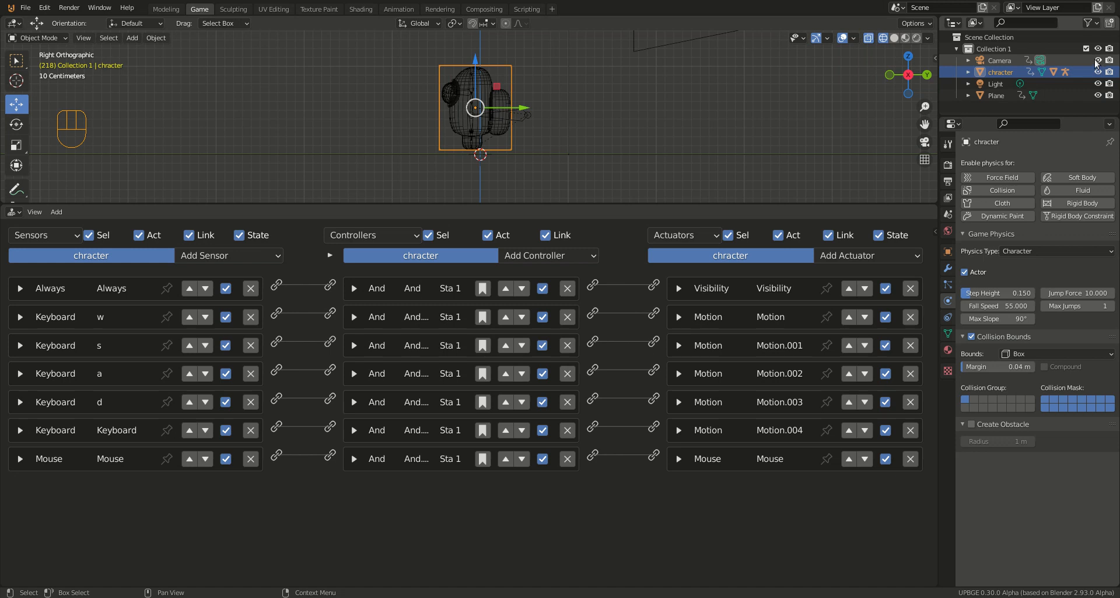
scroll(581, 69, down, 3)
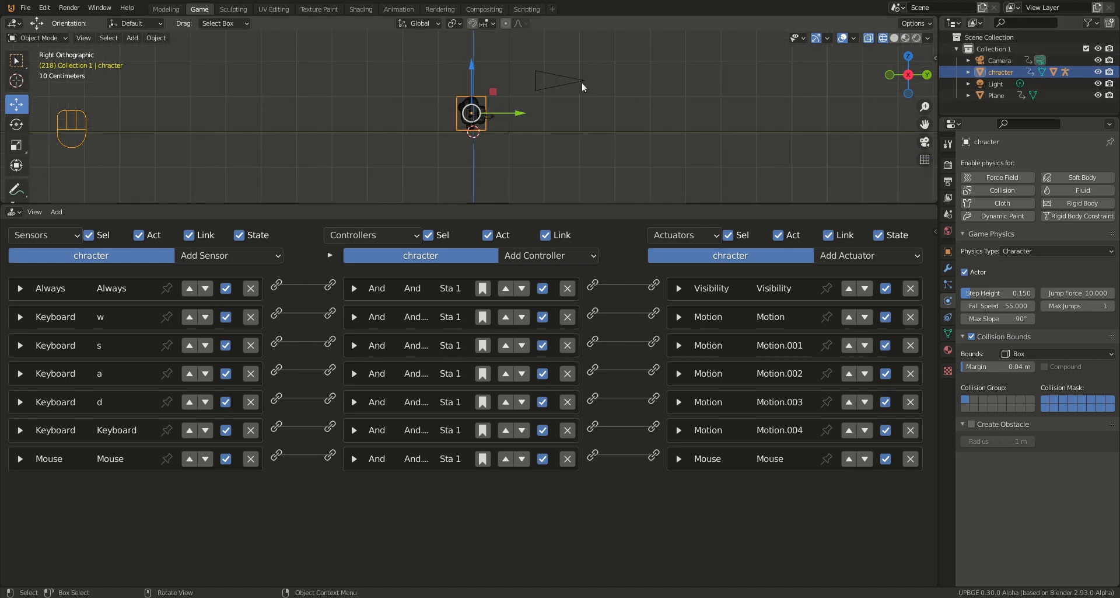
Step: Parent the camera to the character with the Object option
right_click(581, 83)
click(537, 78)
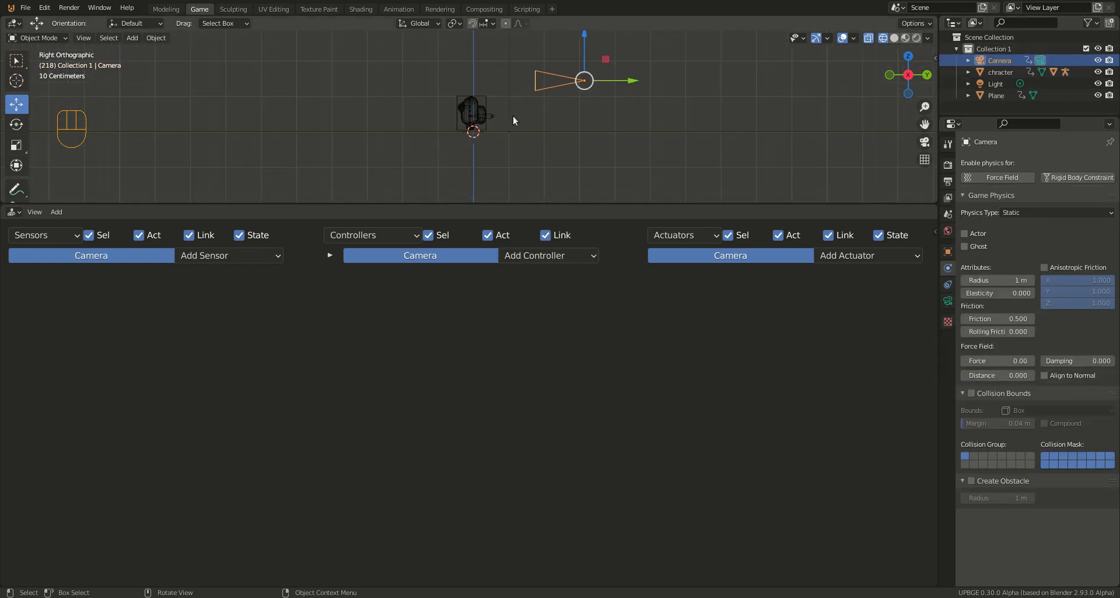
mouse_move(513, 116)
middle_down()
mouse_move(500, 167)
mouse_move(515, 120)
middle_up()
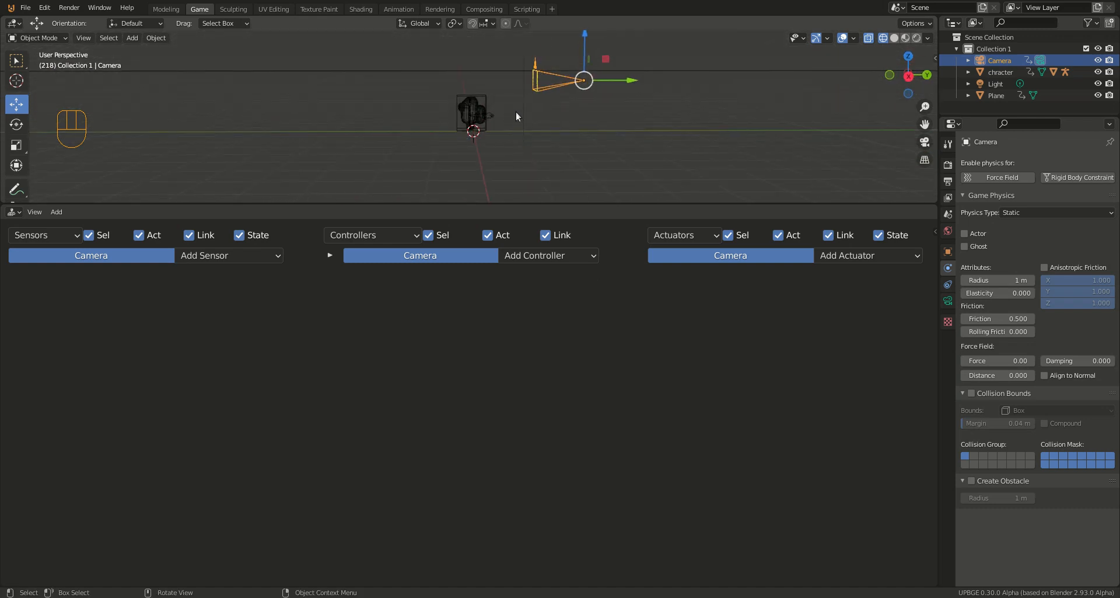
shift+click(485, 96)
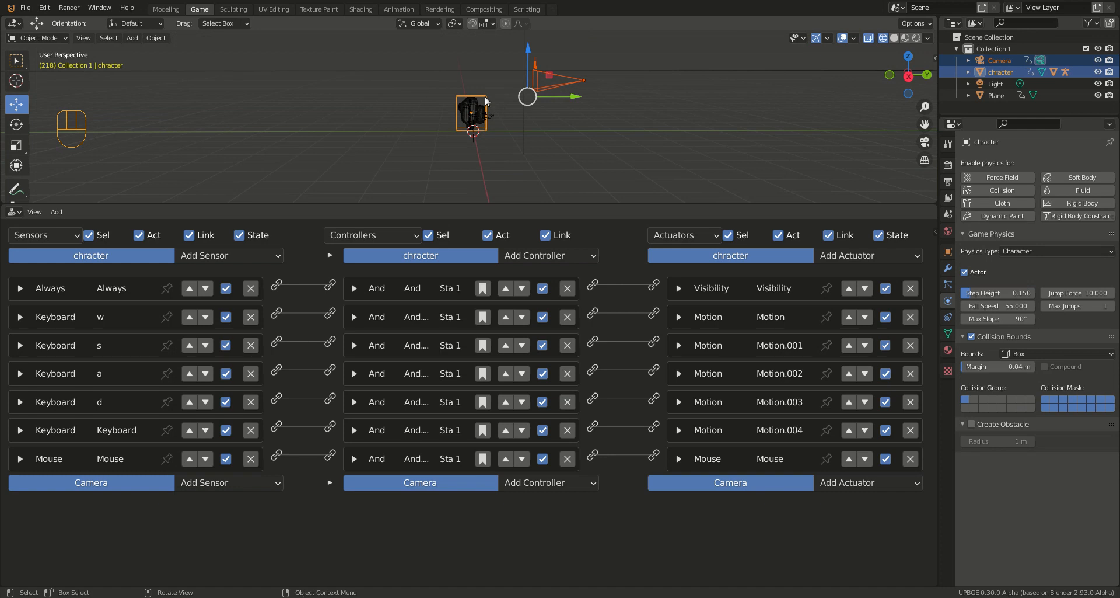
key(ctrl+p)
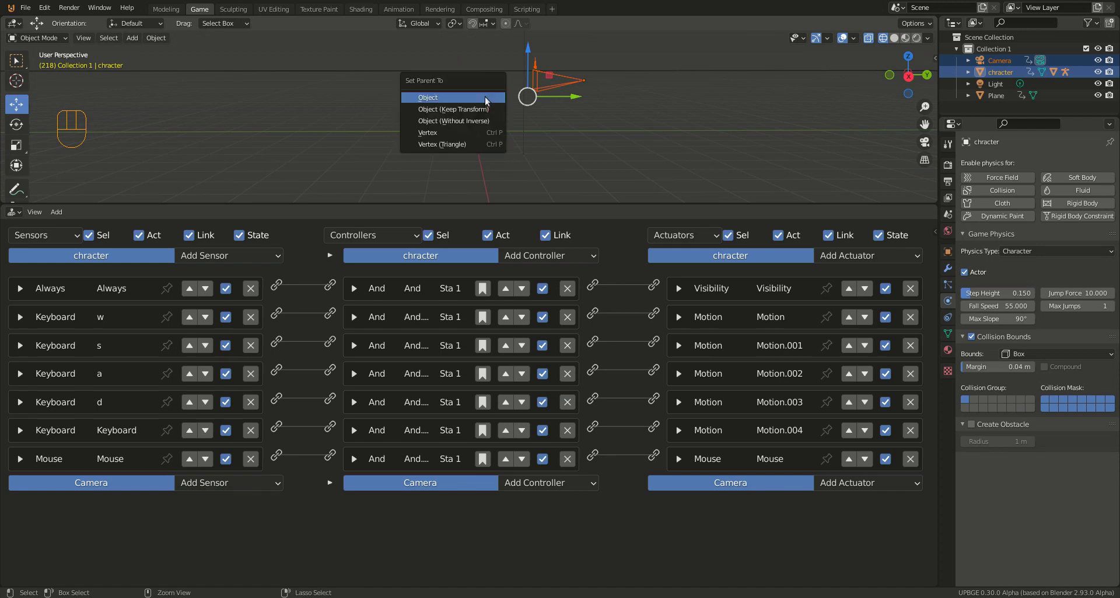
click(485, 96)
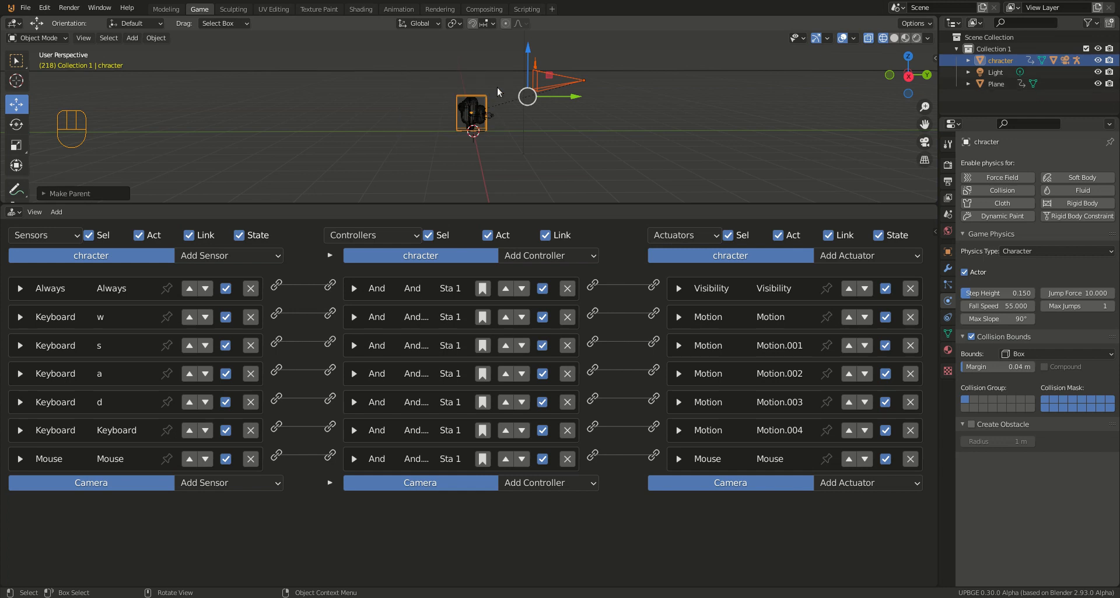
Step: Select only the camera and add a Mouse sensor to it with the mouse event set to Movement
right_click(575, 80)
click(585, 84)
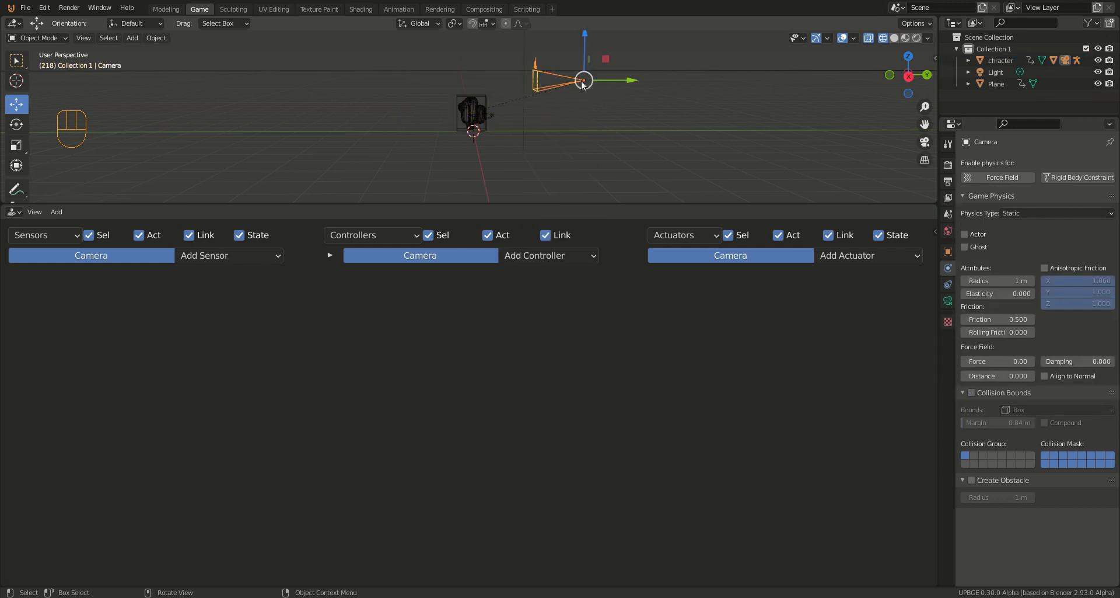
click(219, 257)
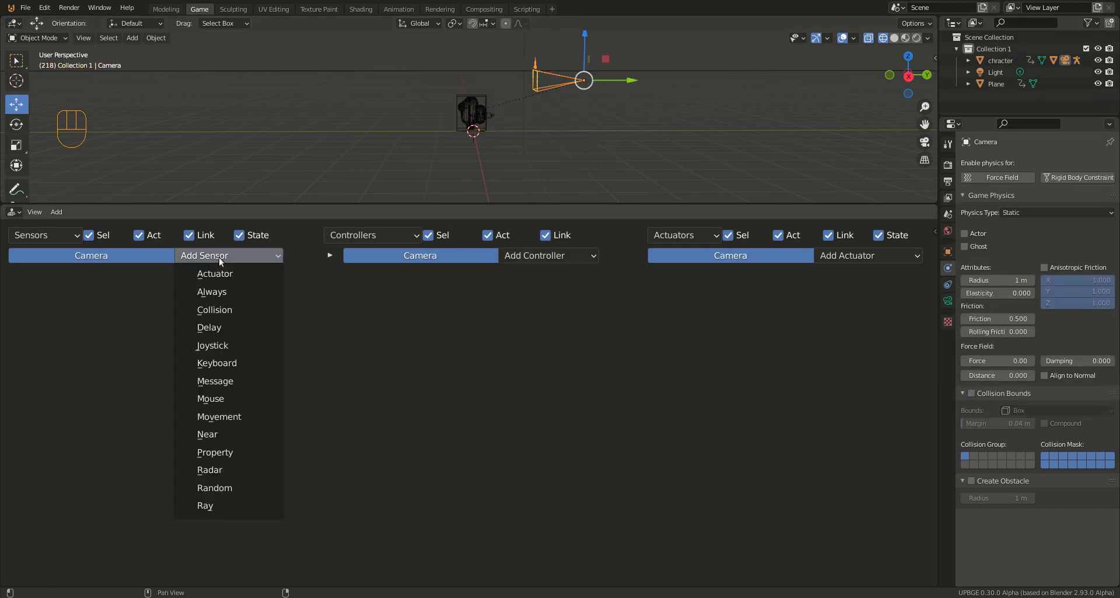
click(229, 399)
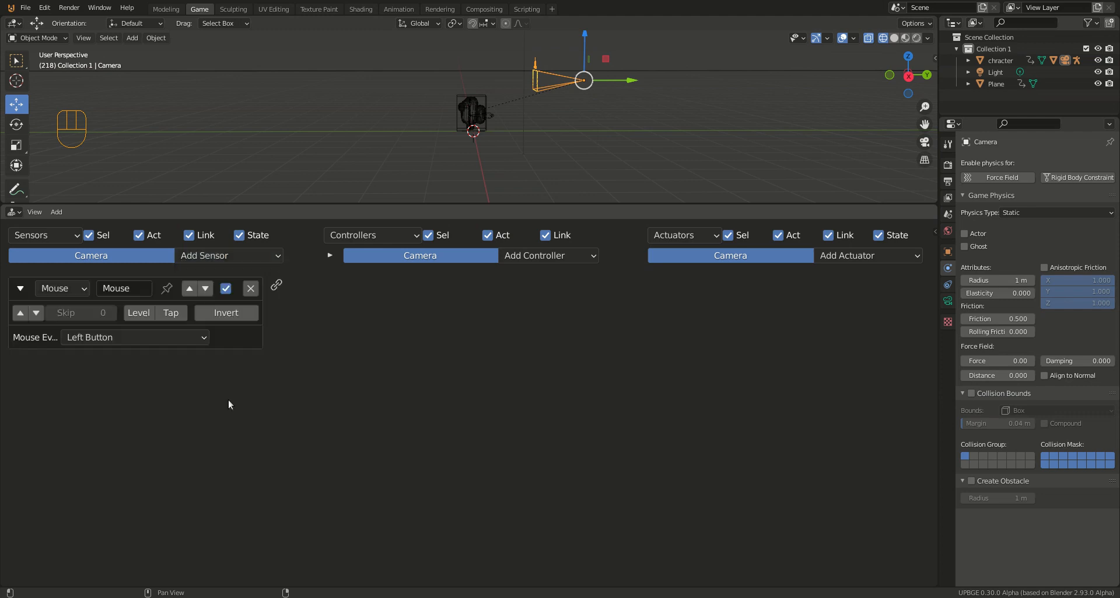
click(124, 335)
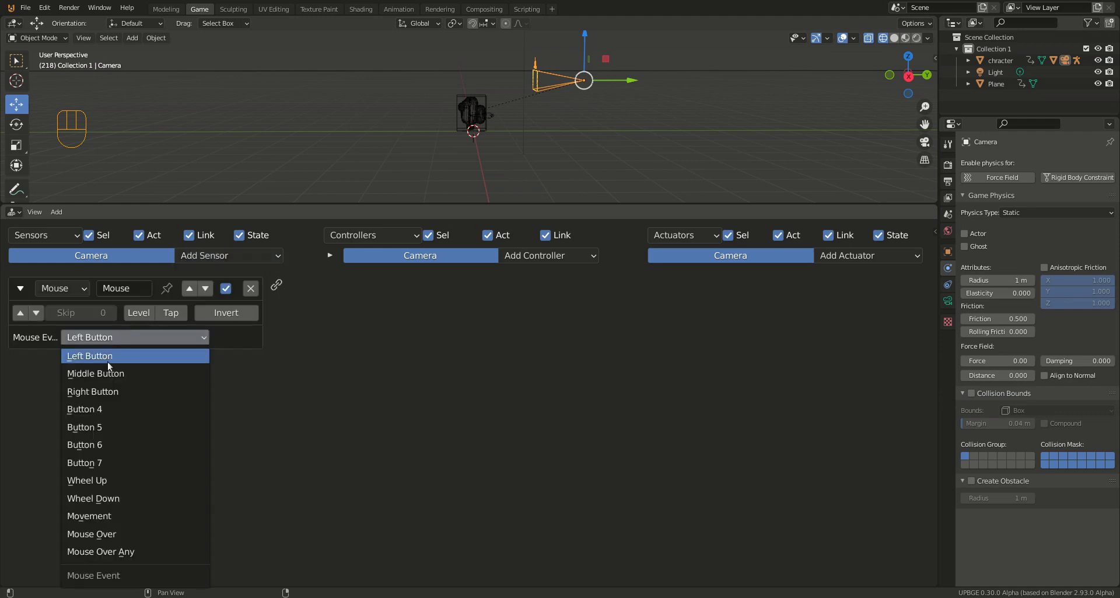
click(104, 515)
Step: Add a Mouse actuator to the camera in Look mode with the X axis disabled, and link the Mouse sensor to it
click(867, 256)
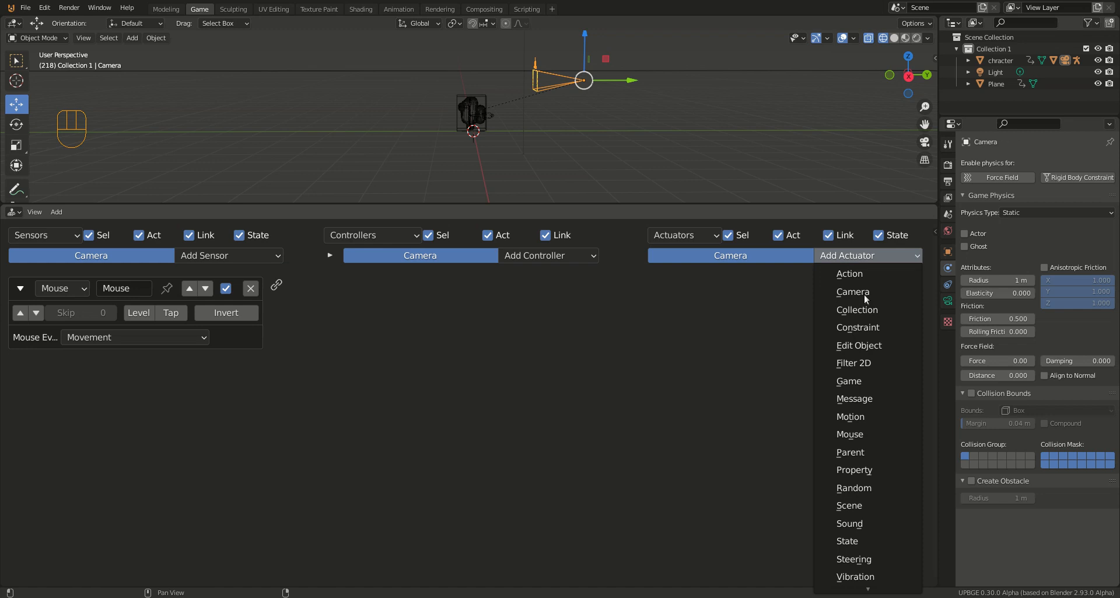
click(850, 433)
click(835, 317)
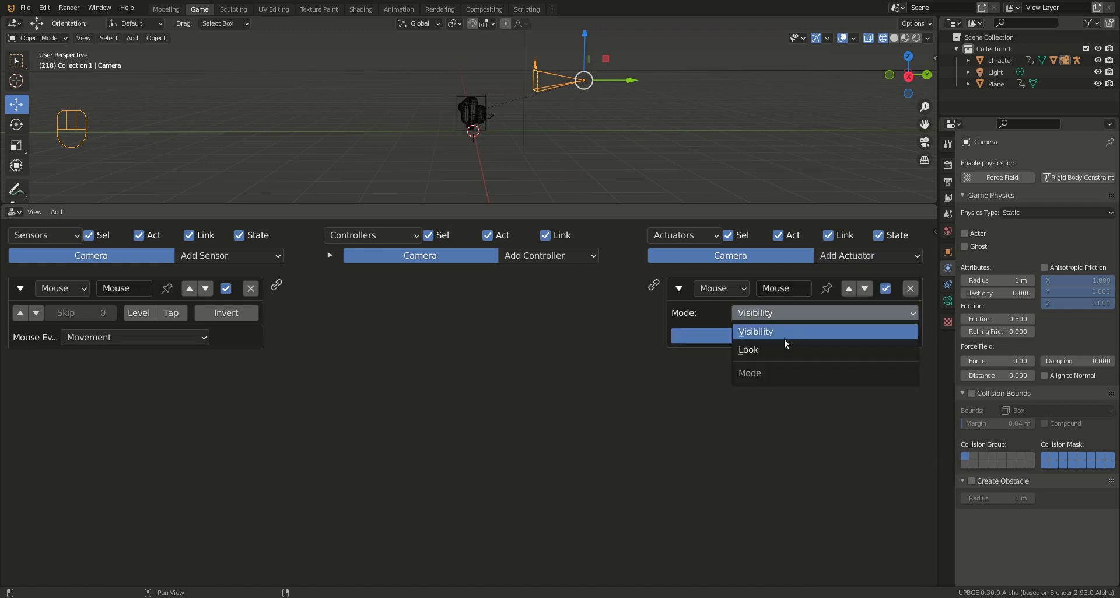
click(784, 337)
click(778, 335)
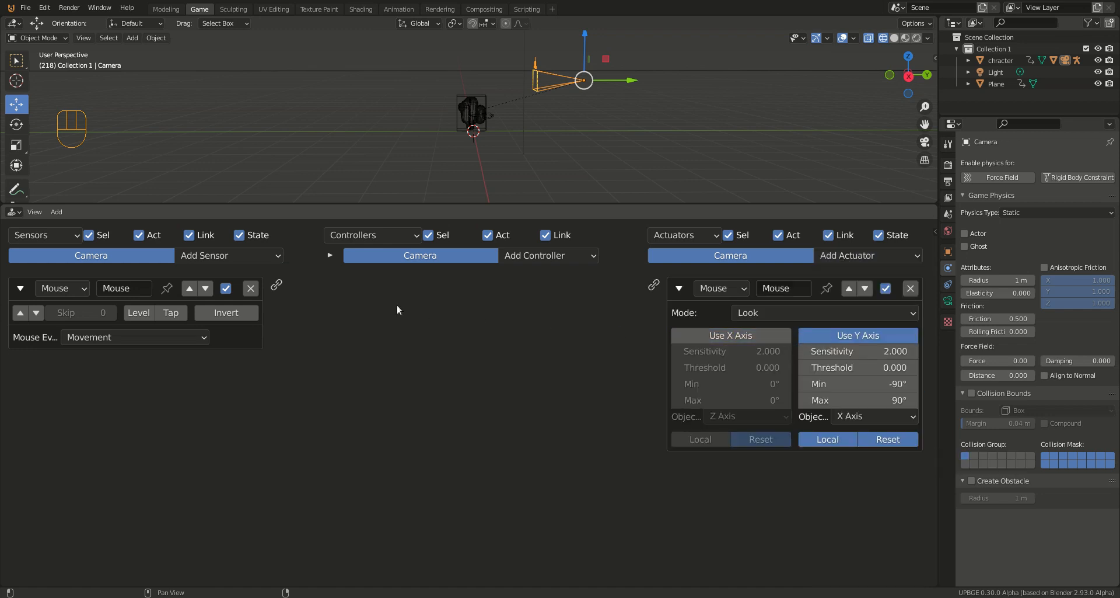
drag(316, 290, 654, 285)
Step: Run the game from the camera view to test the camera's vertical mouse look, and stop the game
key(KP_0)
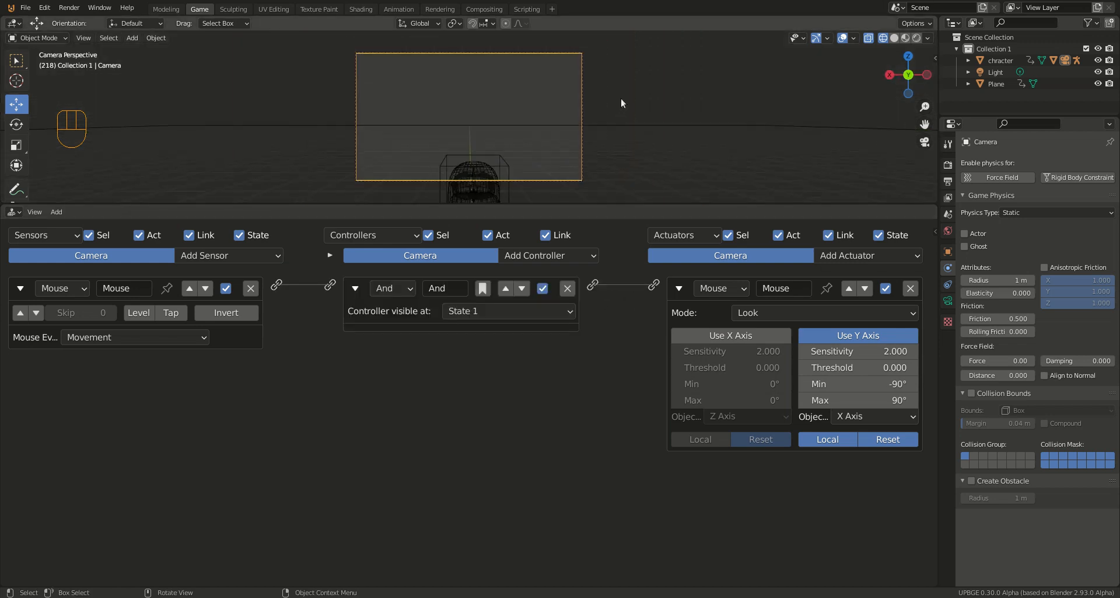
key(p)
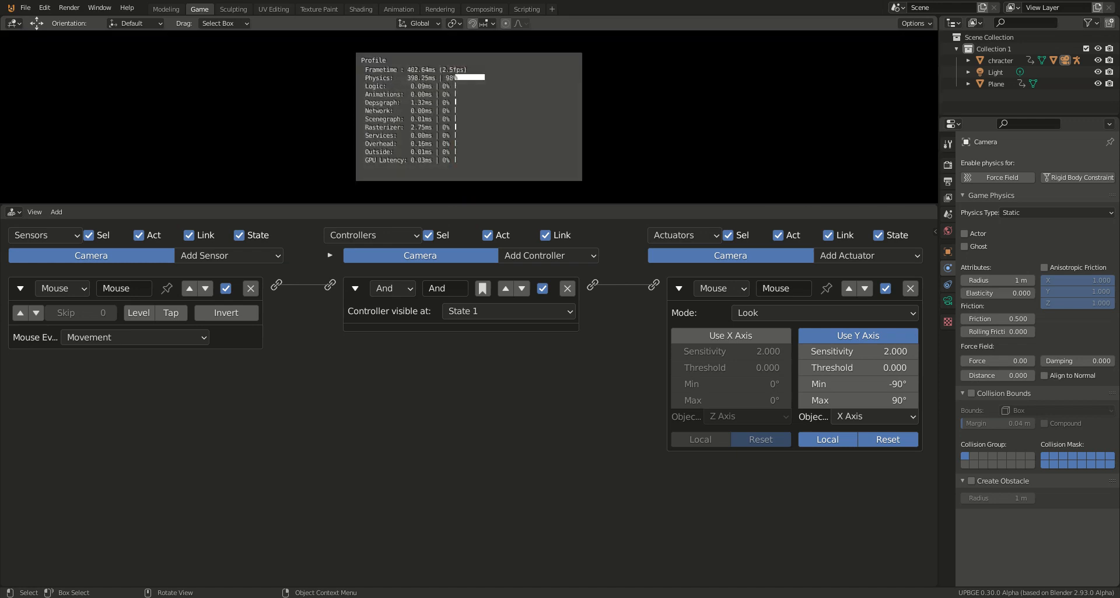
key(Escape)
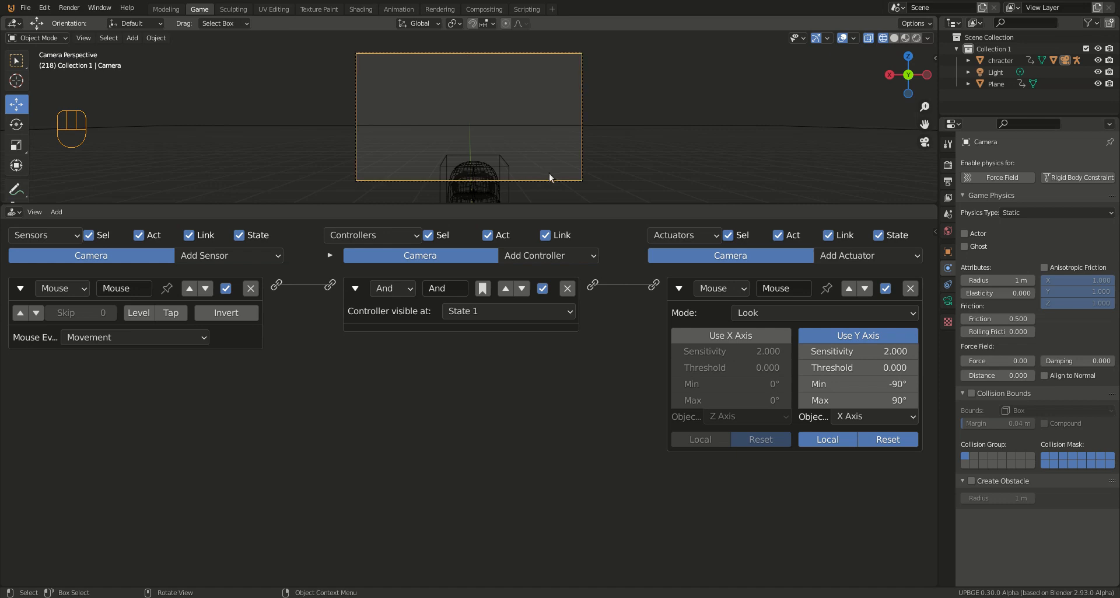
Step: Collapse the camera's Mouse actuator, And controller and Mouse sensor
click(678, 288)
click(354, 288)
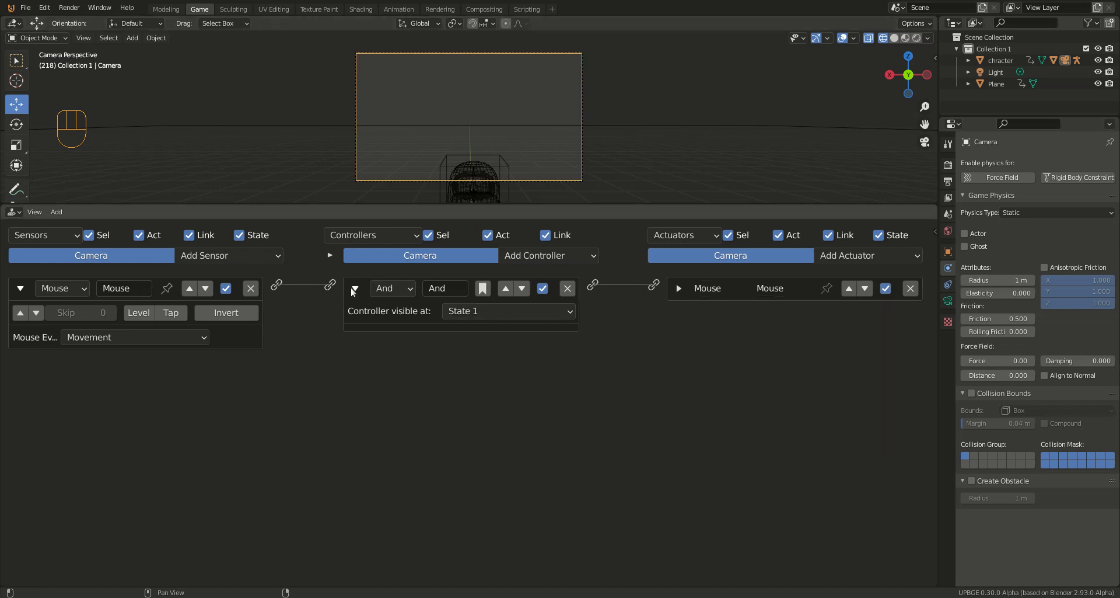
click(20, 289)
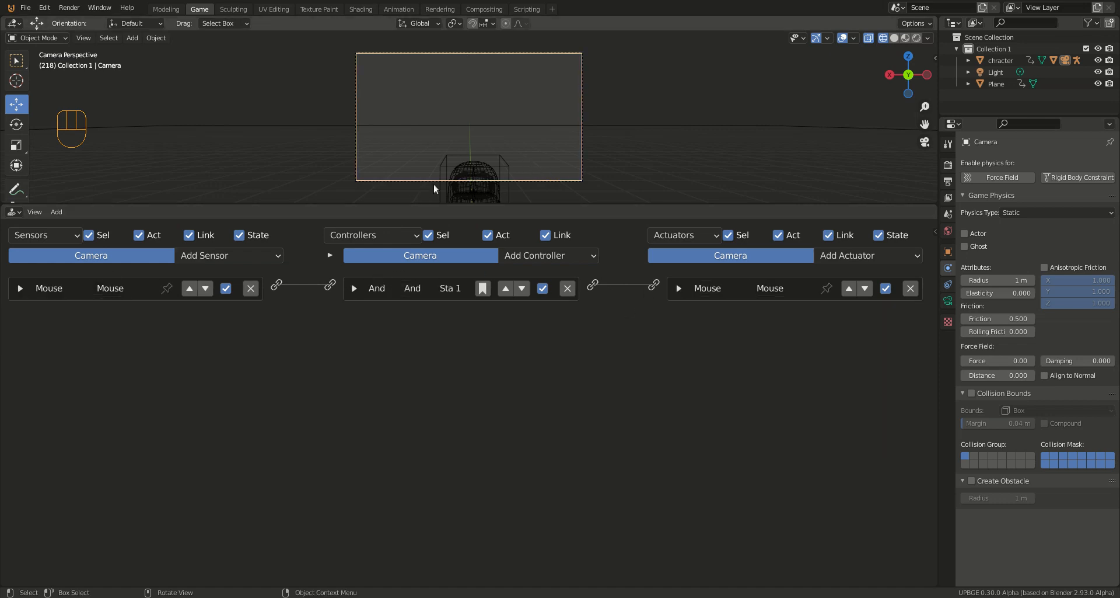
Step: Select the character and enlarge the 3D viewport by shrinking the logic editor area
key(KP_3)
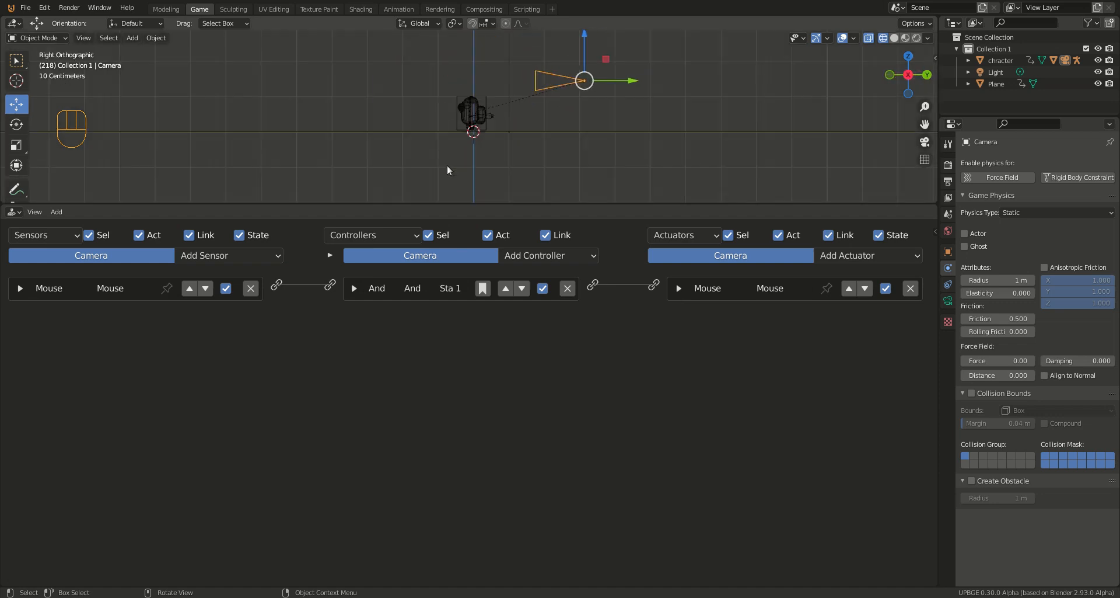
right_click(458, 127)
click(457, 94)
key(KP_1)
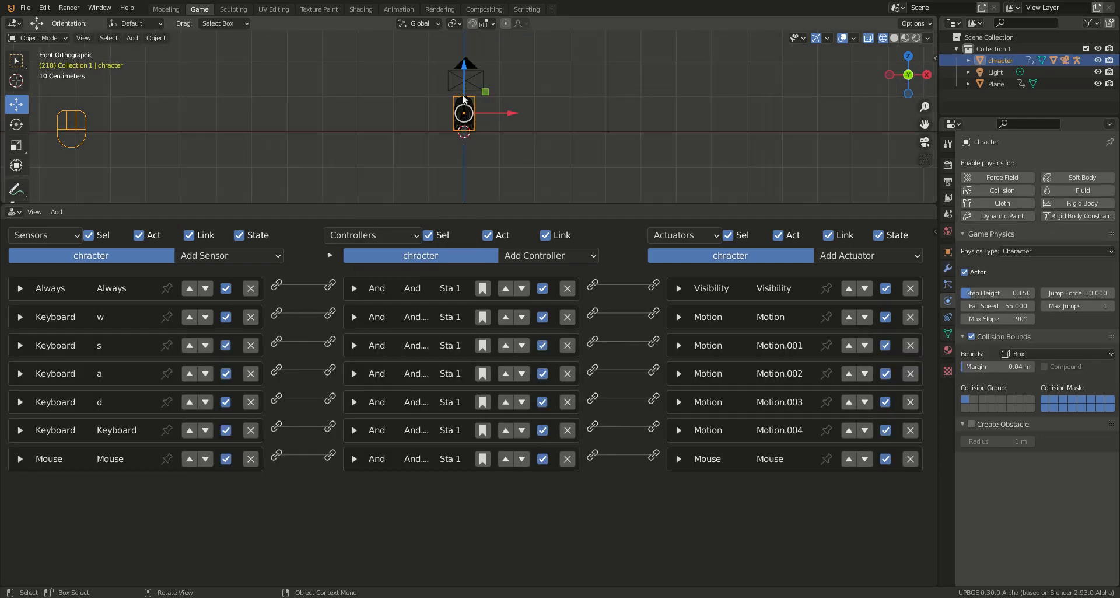
key(KP_3)
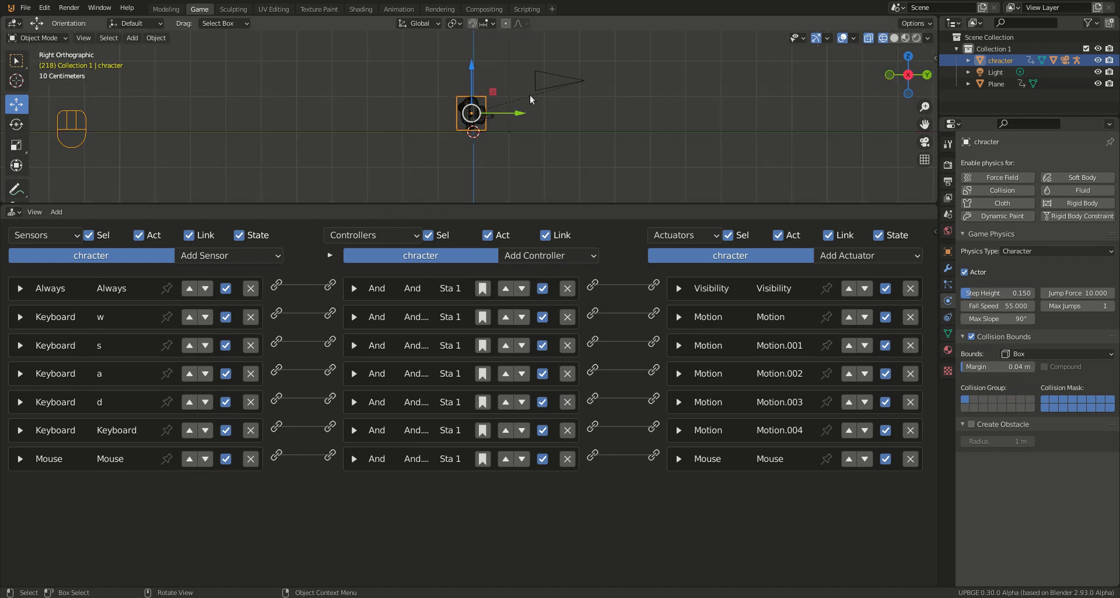
click(936, 57)
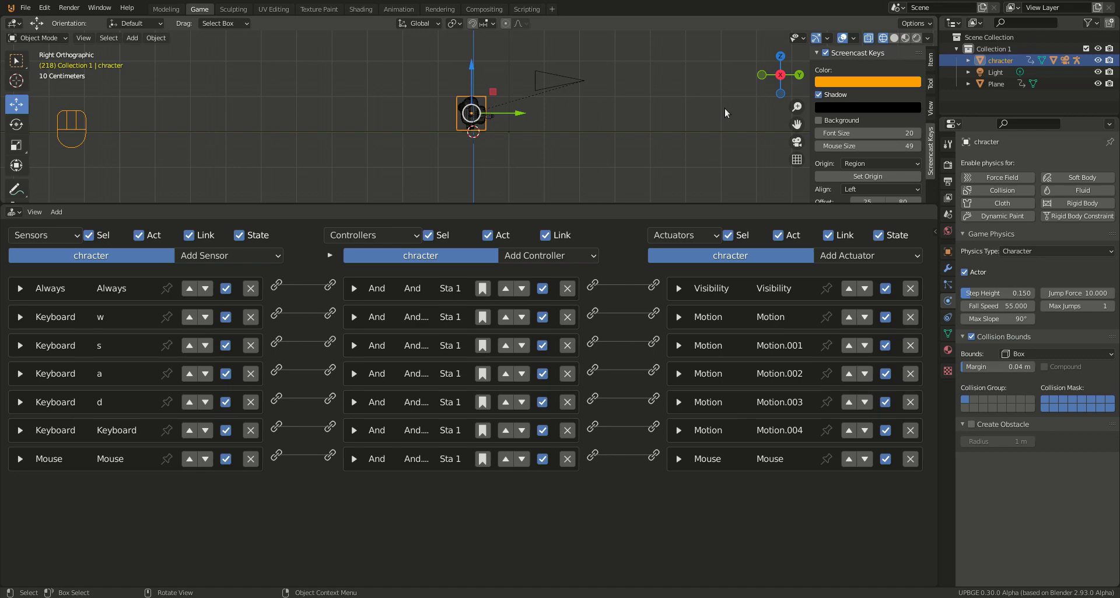
key(n)
drag(671, 204, 630, 420)
scroll(486, 357, up, 7)
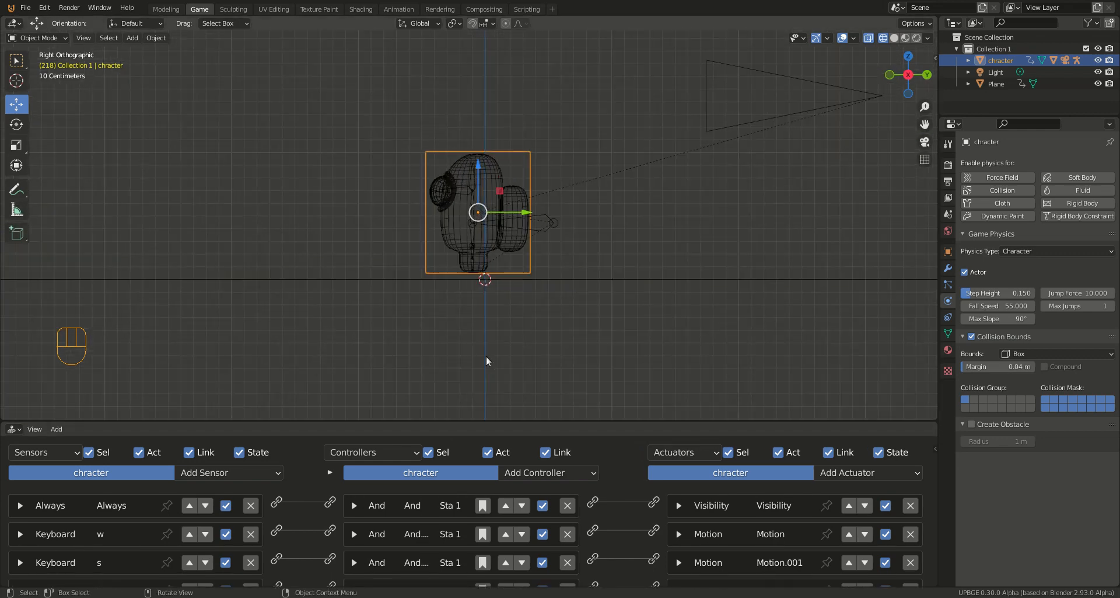
middle_drag(485, 356, 414, 326)
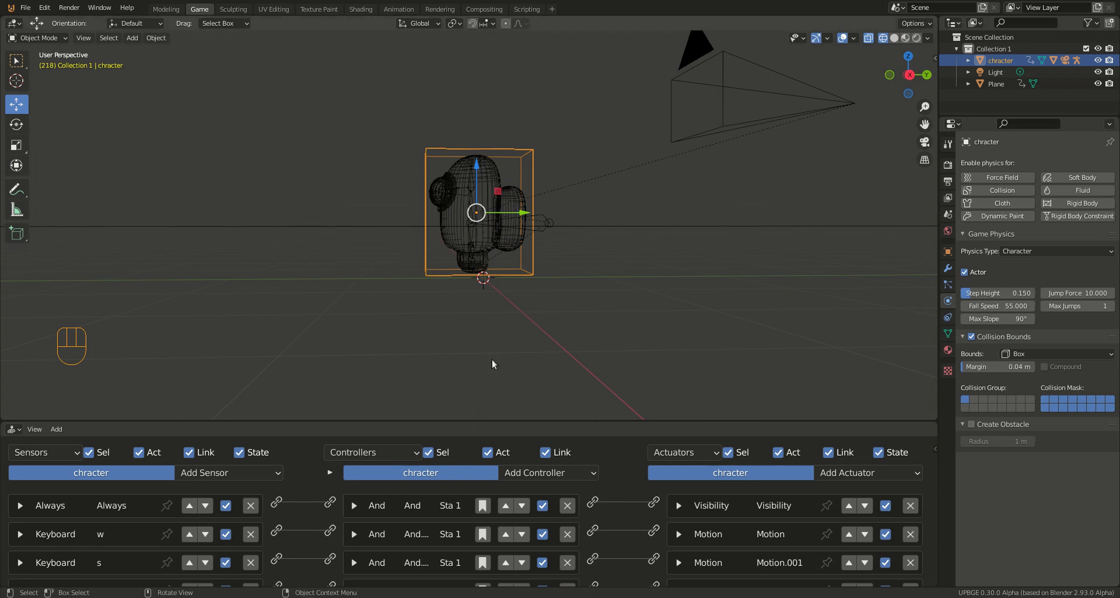
Step: Switch to the Animation workspace and select the character's armature
click(399, 8)
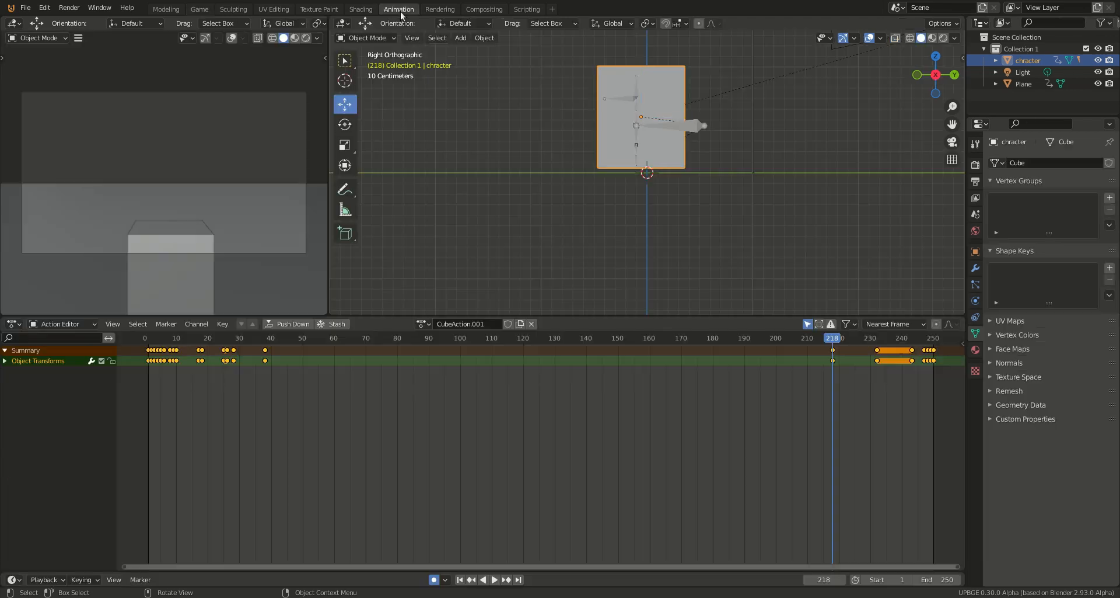
click(697, 125)
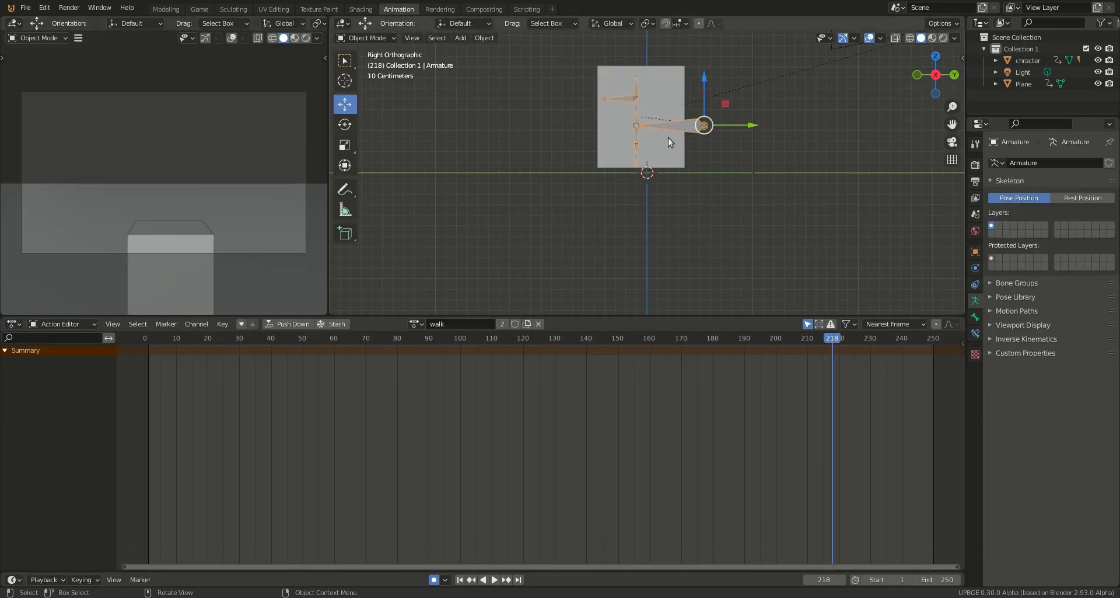
Step: Keep the animation editor in Action Editor mode and select all the armature's bones in Pose Mode to examine the walk action's keyframes
click(60, 325)
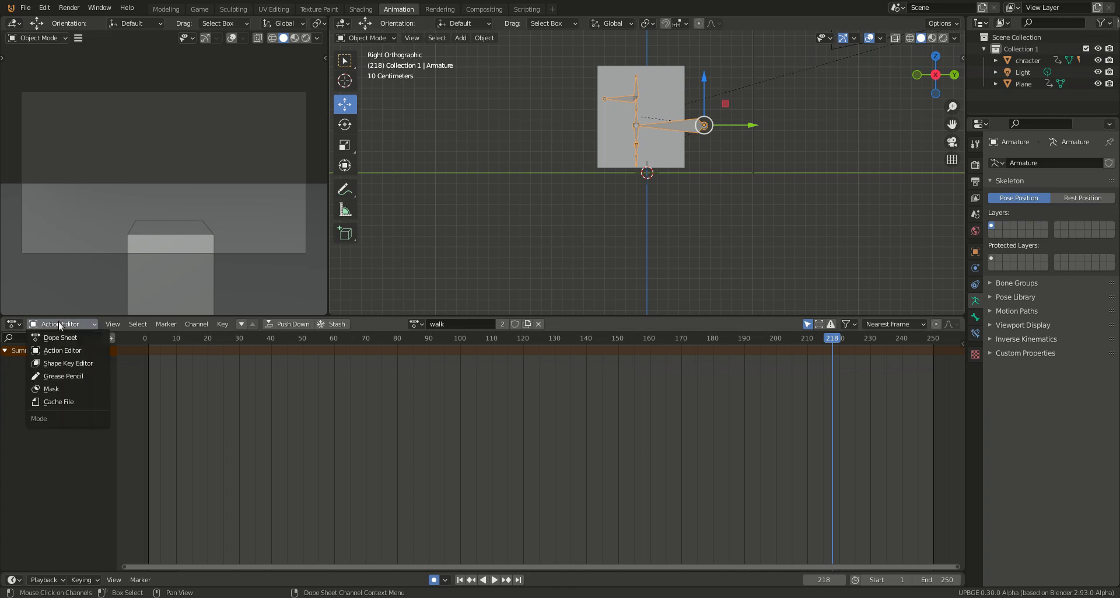
click(60, 350)
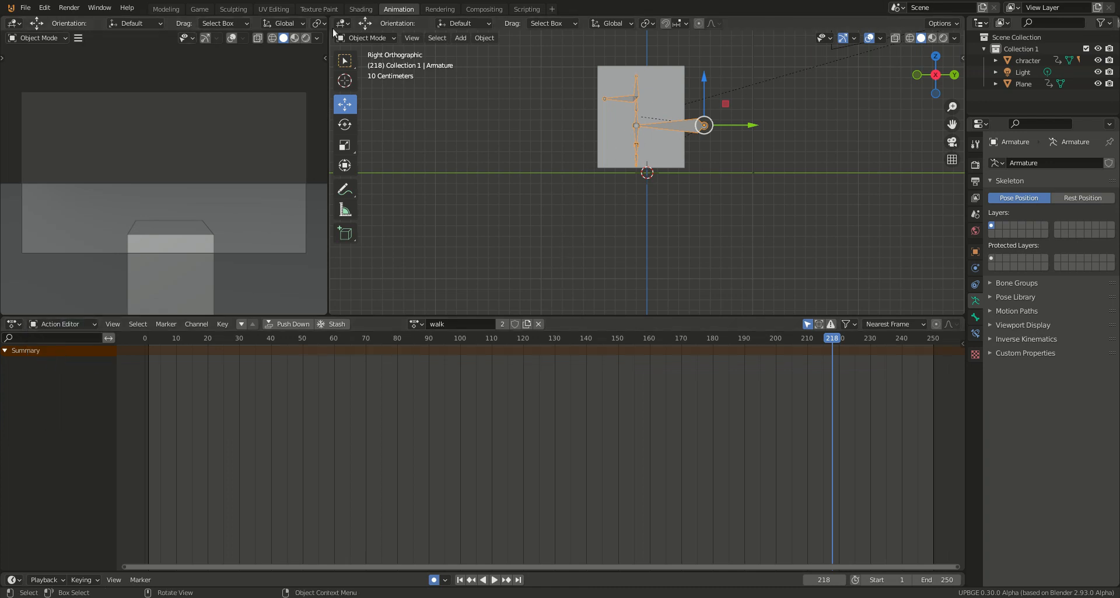
click(367, 38)
click(367, 77)
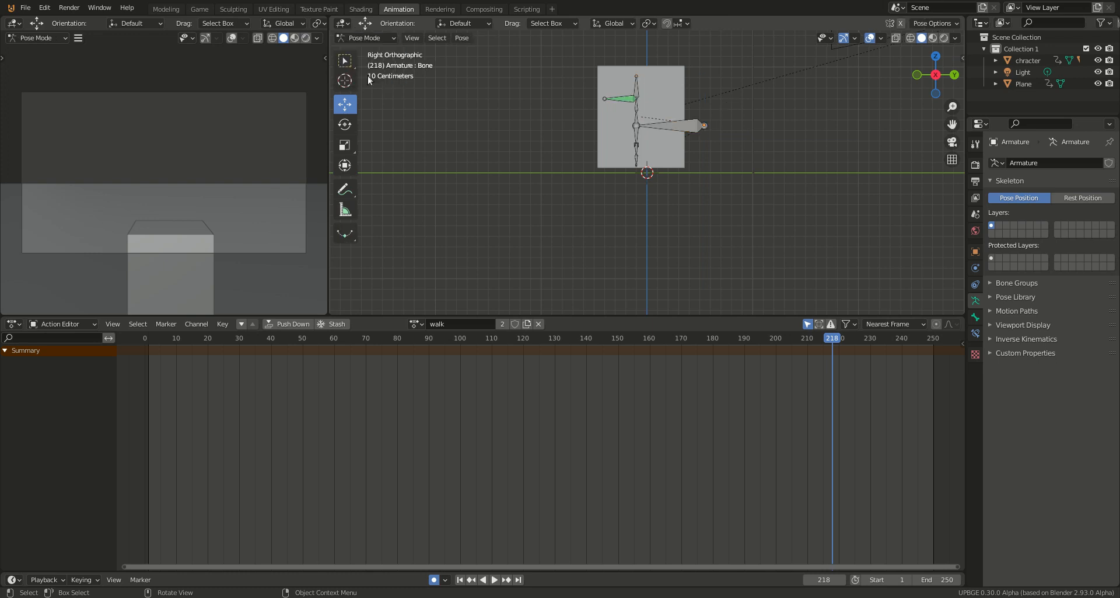
click(702, 126)
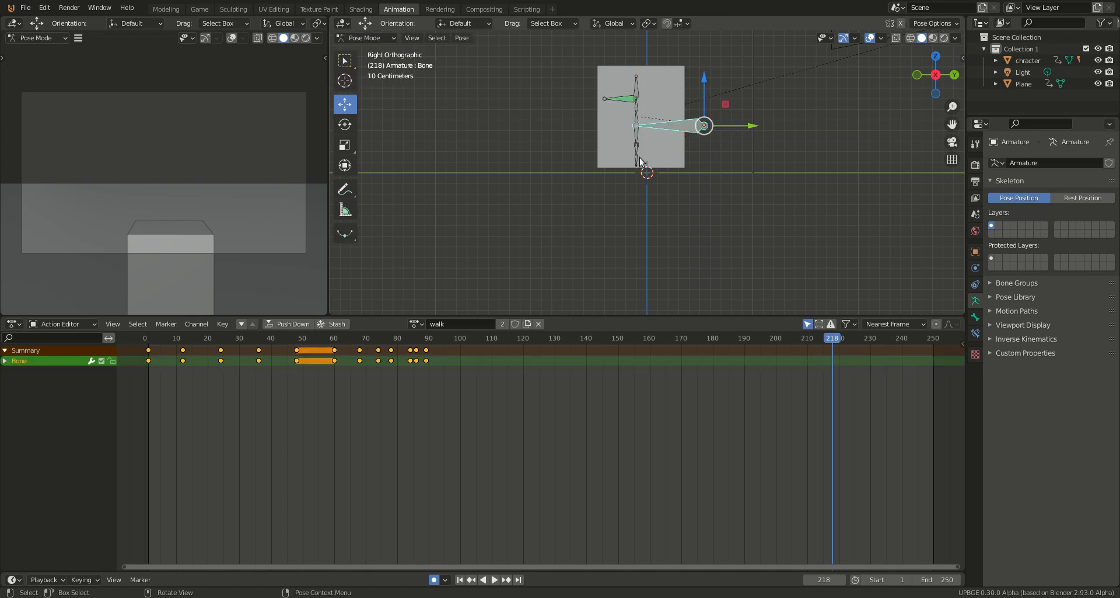
key(a)
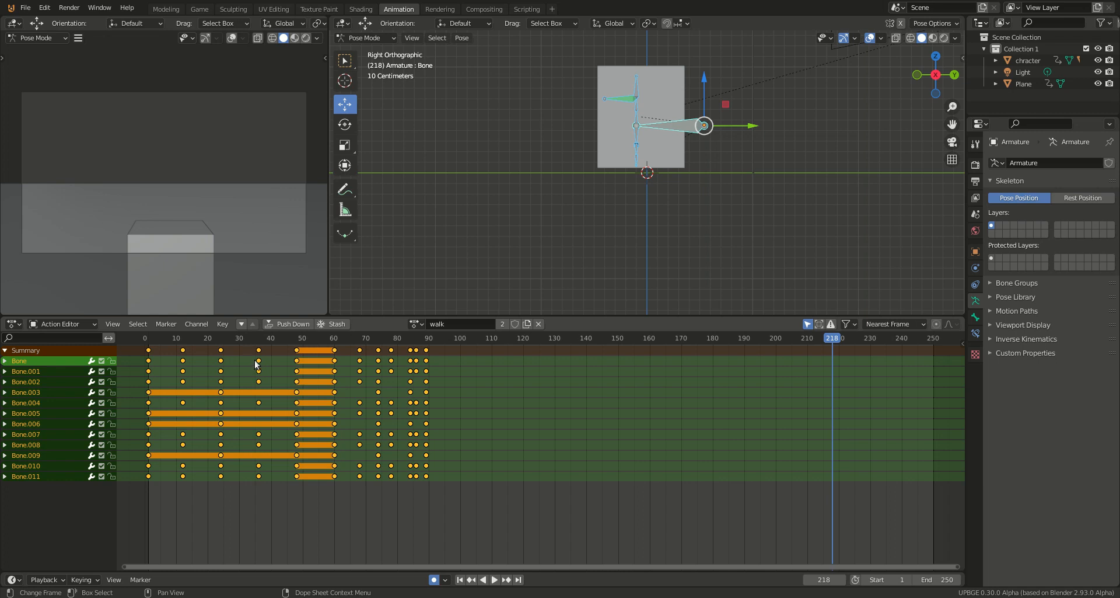
Step: Switch to the Game workspace, select the character, and enlarge the logic editor area
click(202, 9)
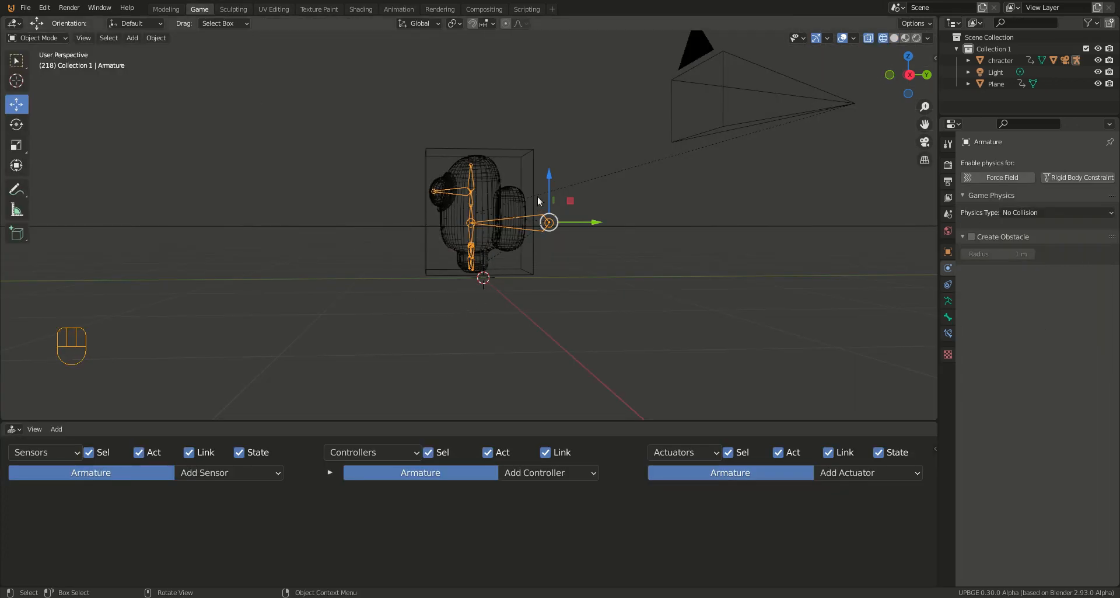
shift+click(534, 173)
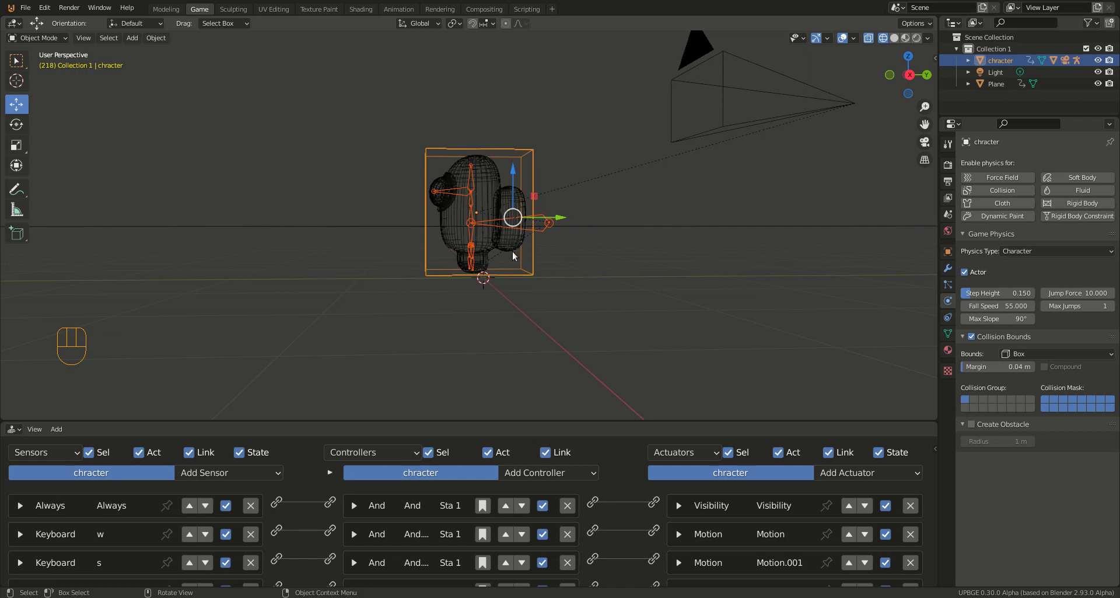
drag(513, 419, 515, 234)
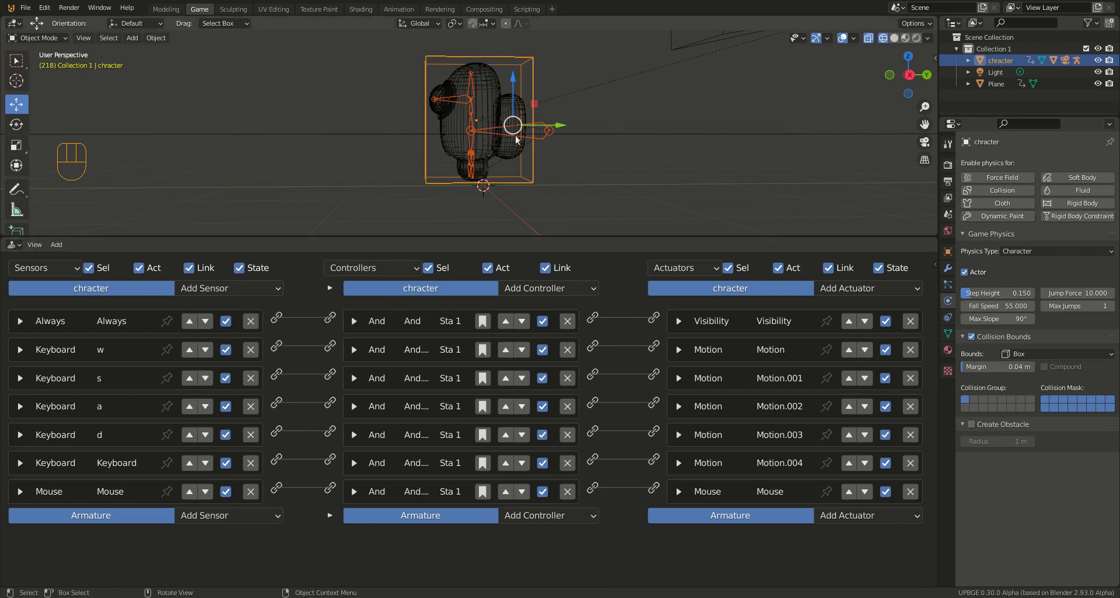
Step: Add an Action actuator to the armature and set its action type to Loop End
click(859, 516)
click(858, 497)
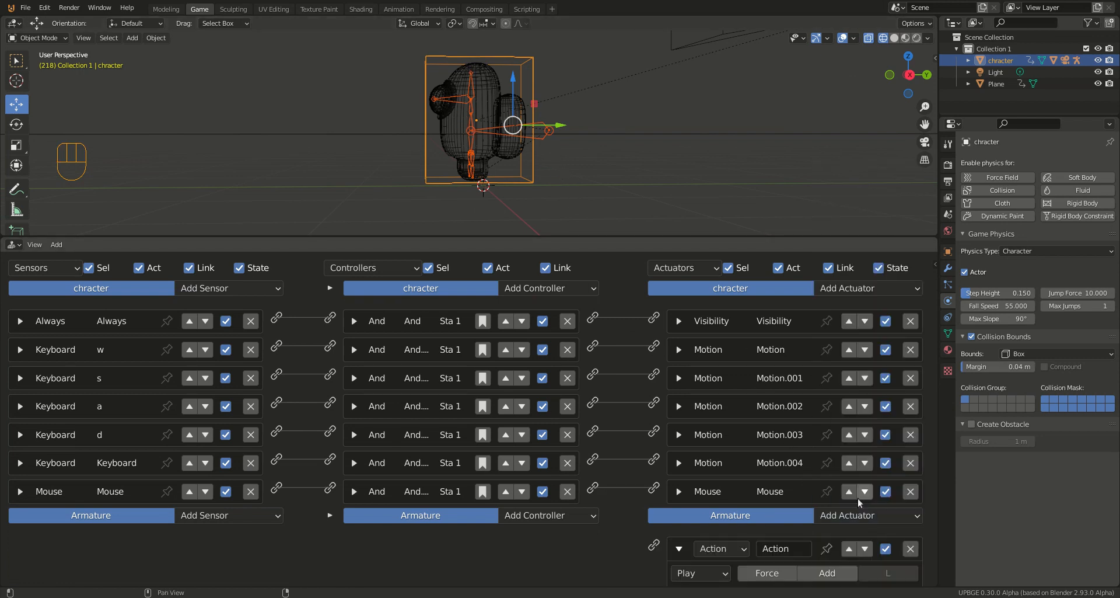
scroll(582, 560, down, 3)
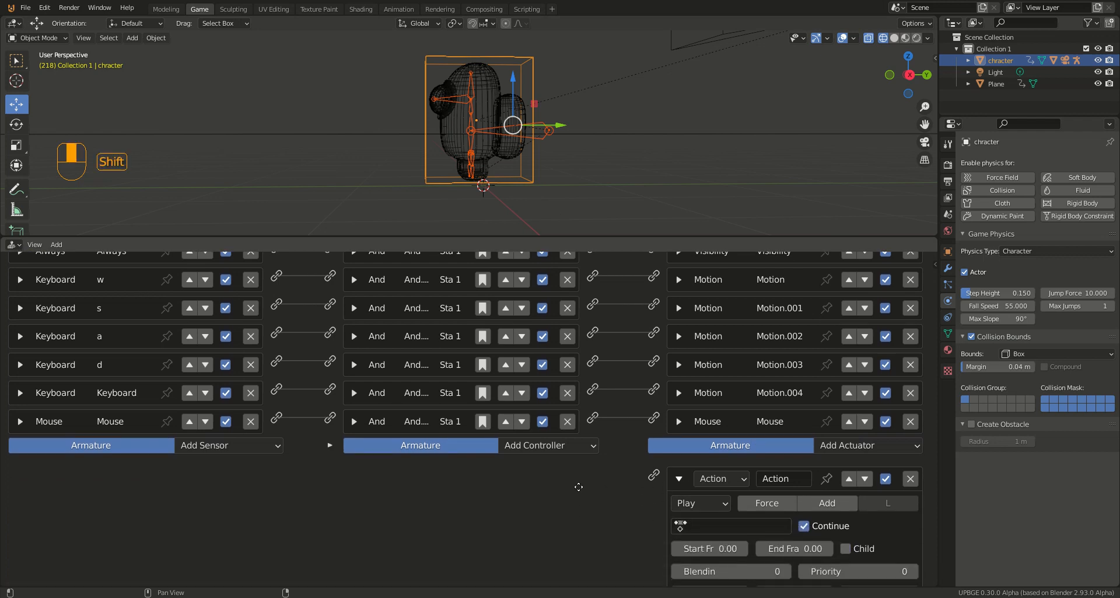
click(724, 504)
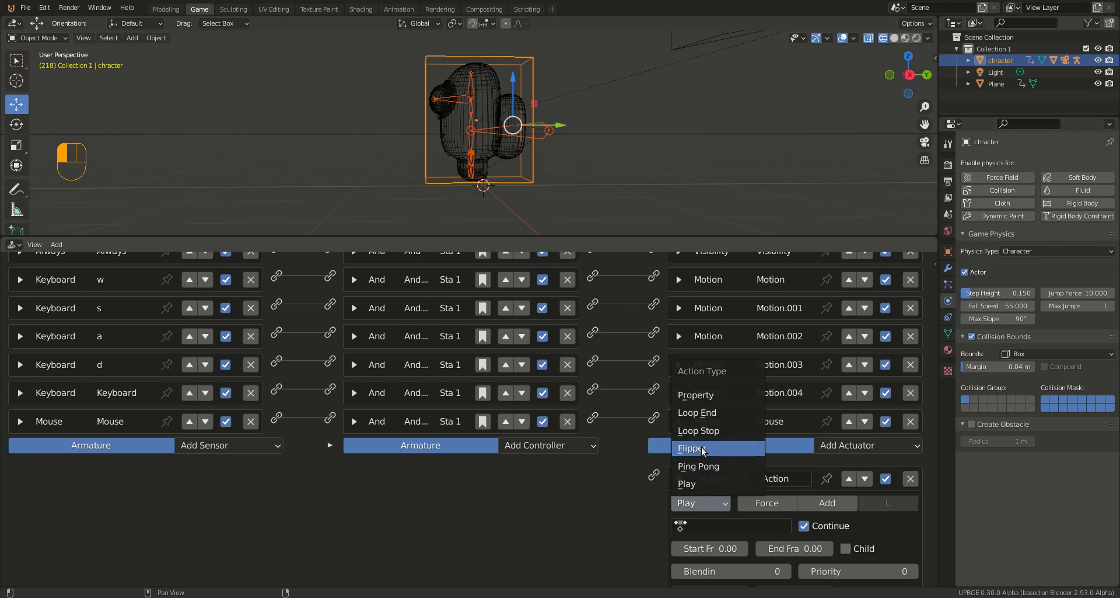
click(700, 412)
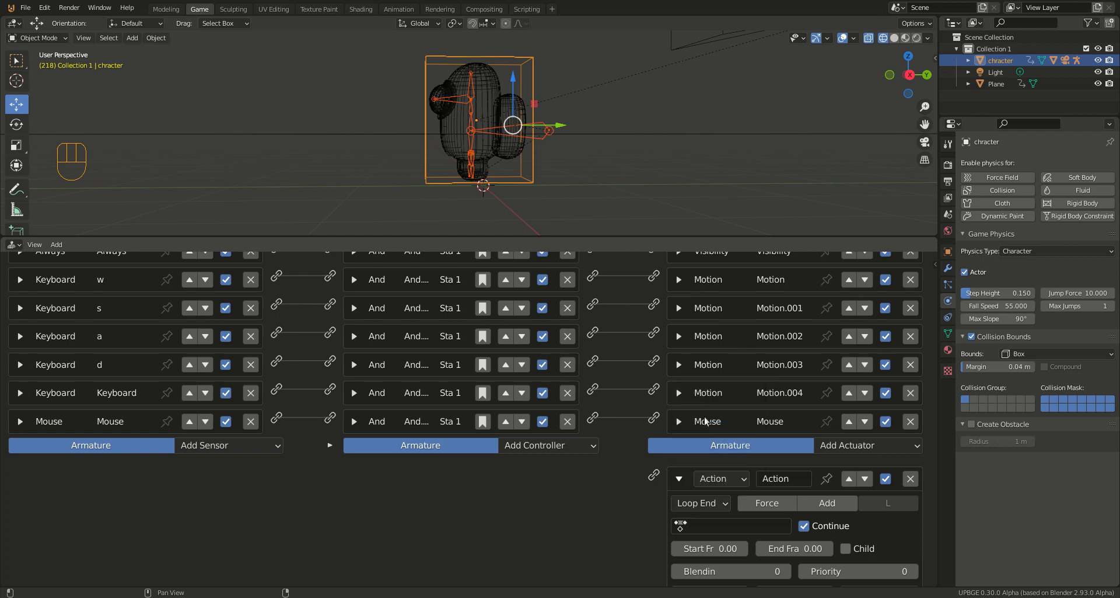
Step: Assign the walk action to the armature's Action actuator with start frame 2 and end frame 47
click(680, 525)
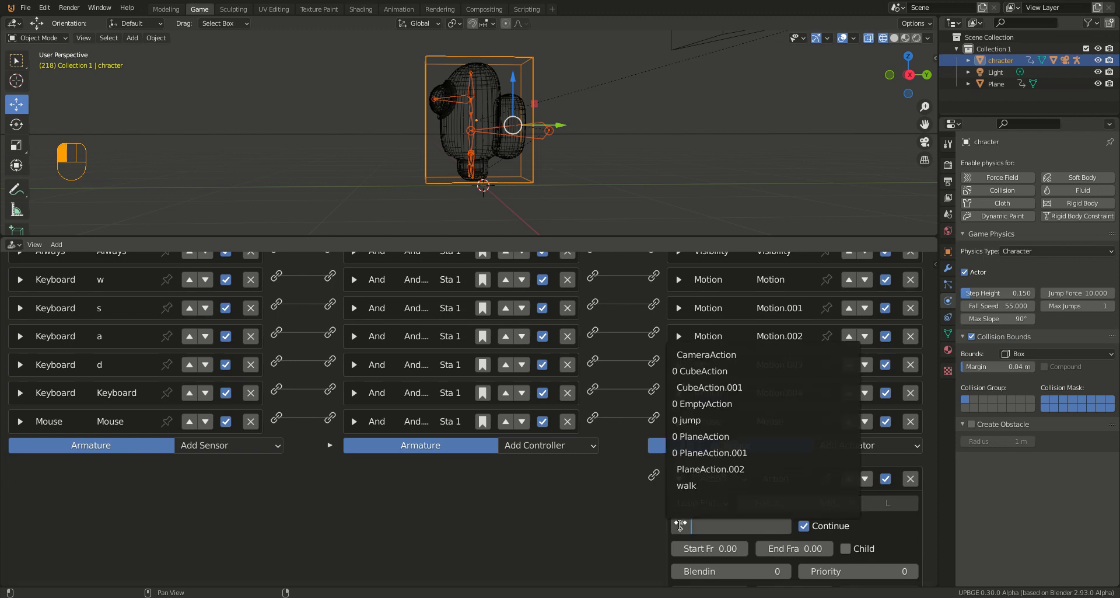
click(689, 486)
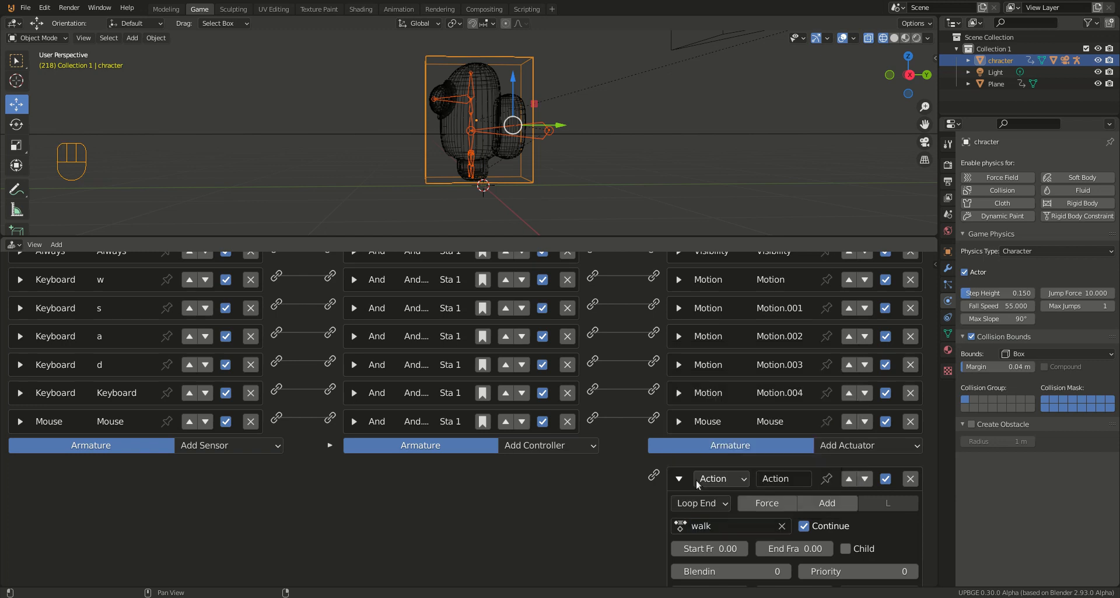
click(744, 548)
click(804, 547)
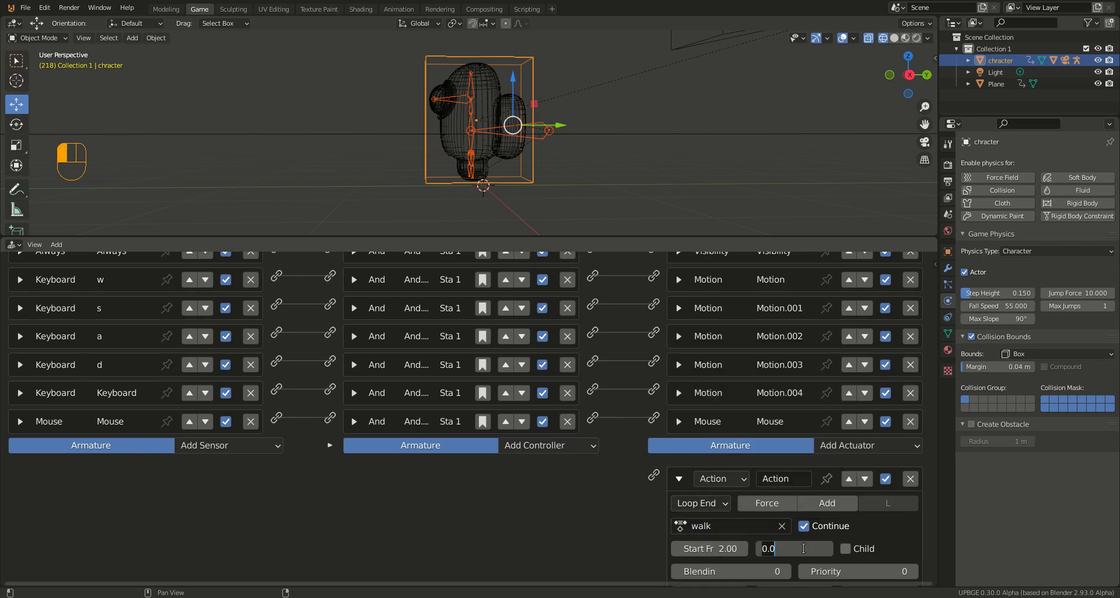
text(47)
key(Return)
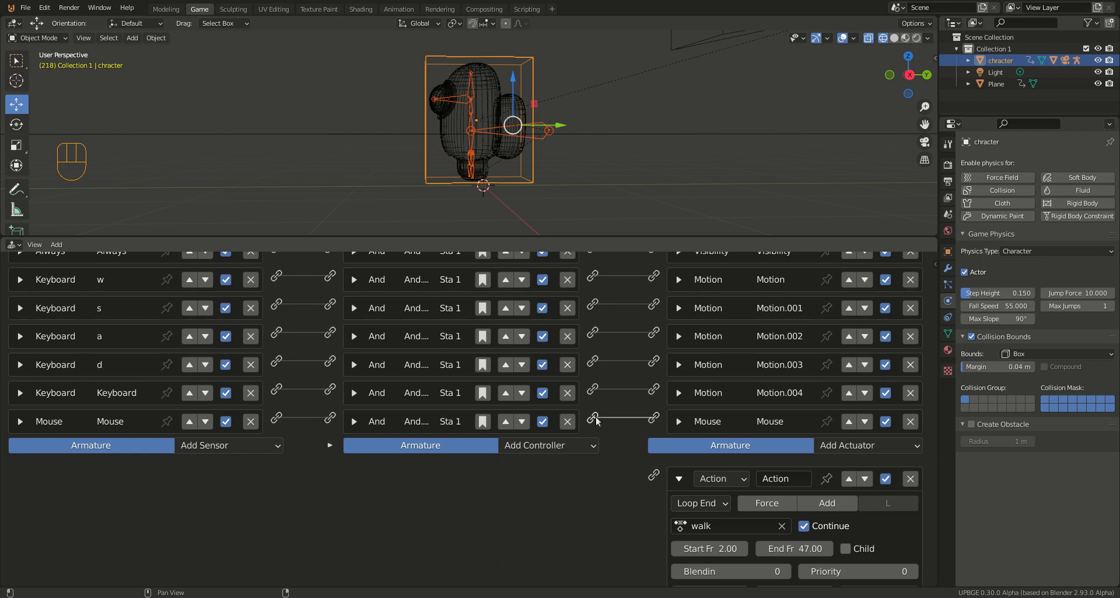
Step: Link the And controller of the character's Mouse sensor to the armature's Action actuator and run the game to test the walk animation
drag(593, 418, 655, 475)
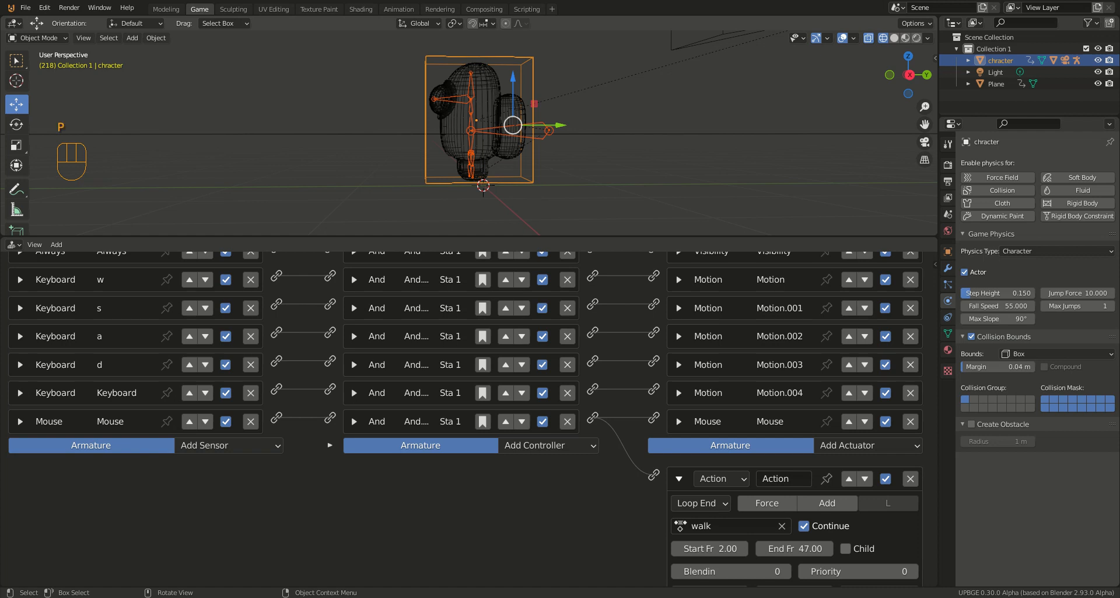
key(p)
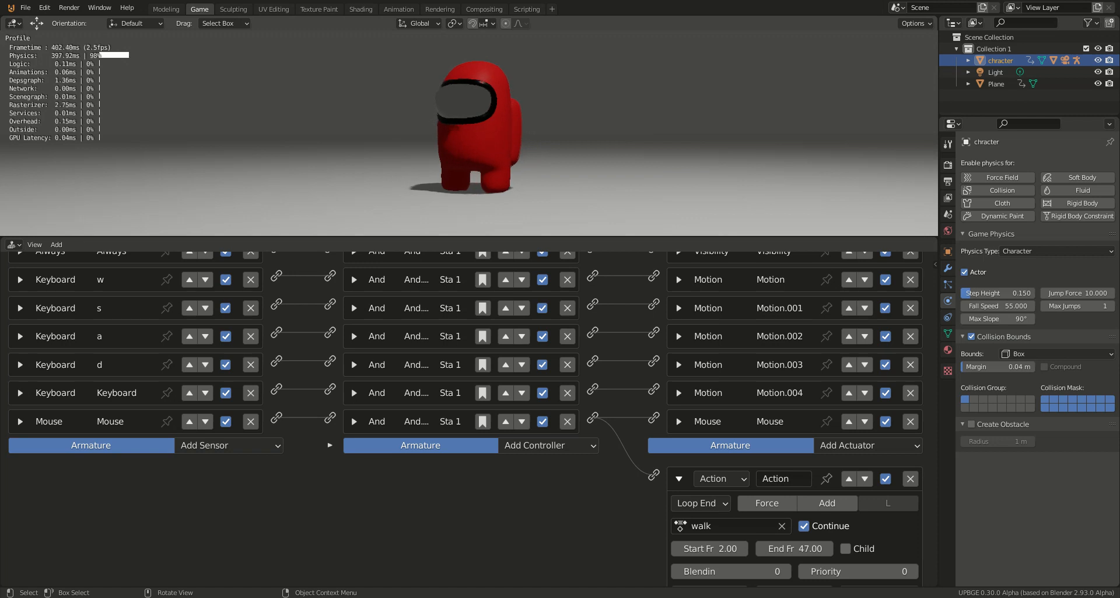
key(Escape)
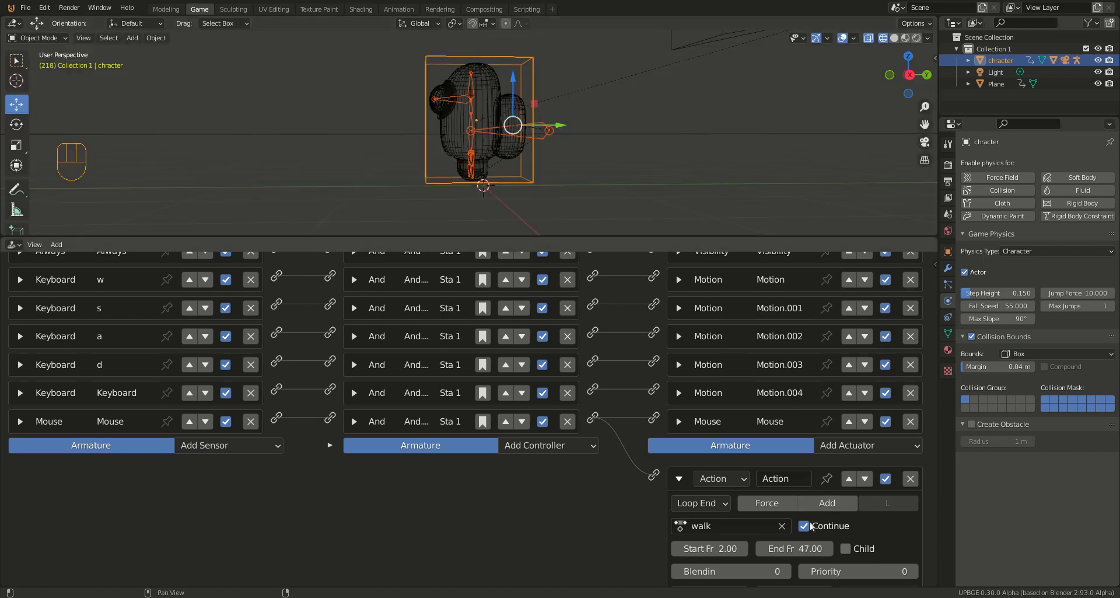
Step: Set the armature's Action actuator to Loop Stop and run the game to test the walk animation
scroll(786, 521, down, 2)
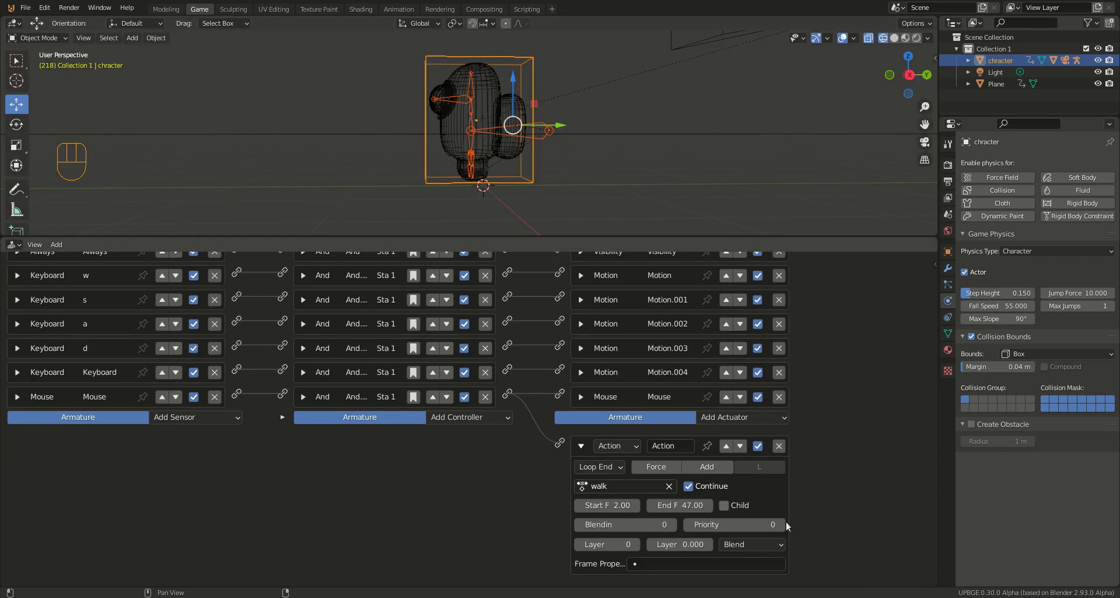
scroll(786, 524, up, 1)
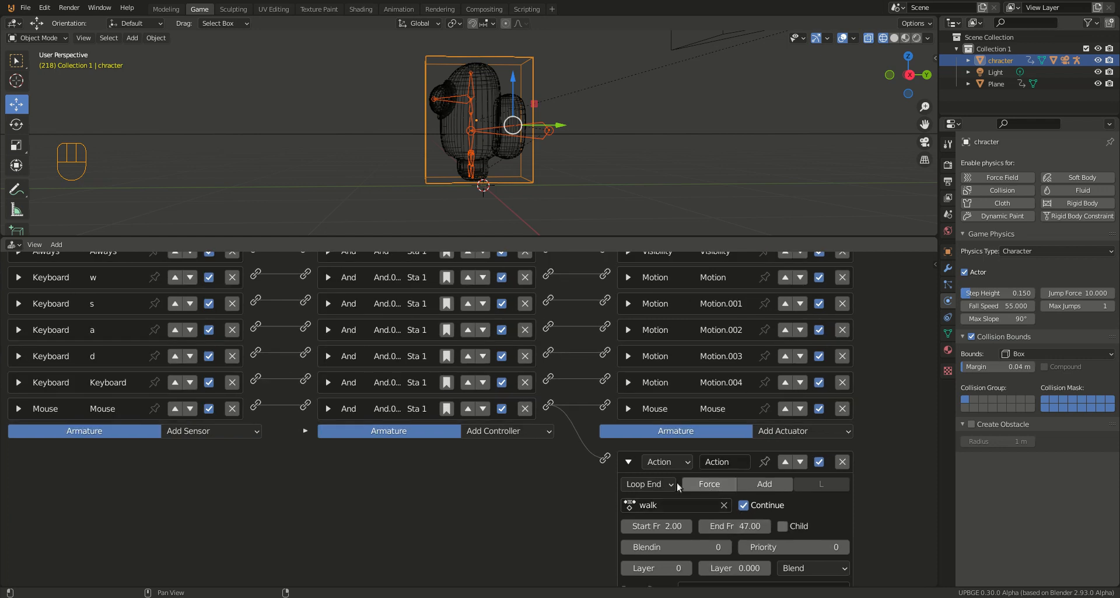
click(660, 482)
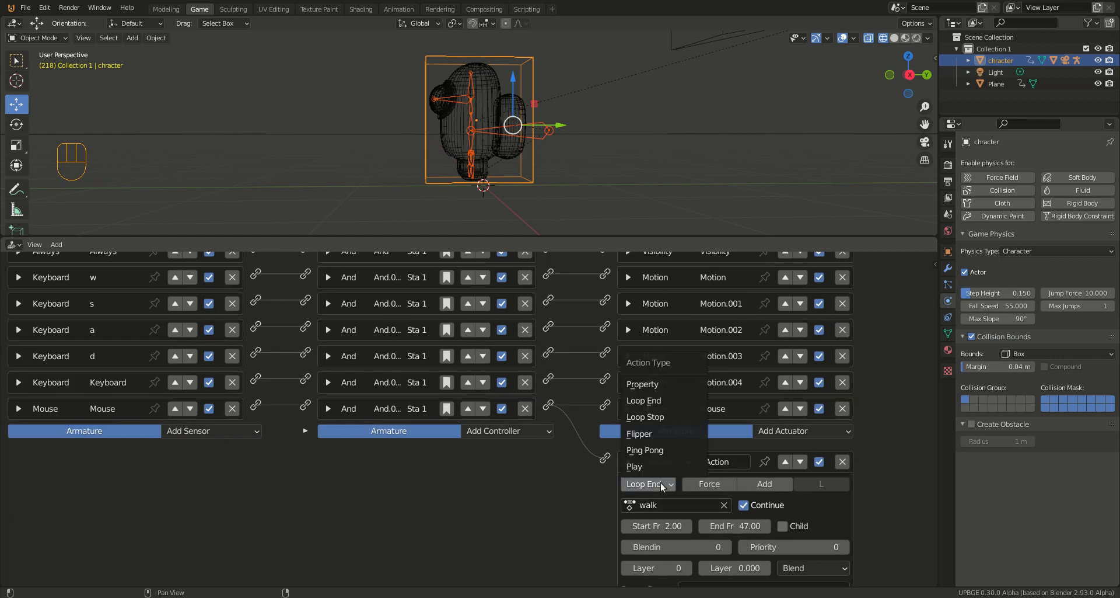
click(657, 417)
key(p)
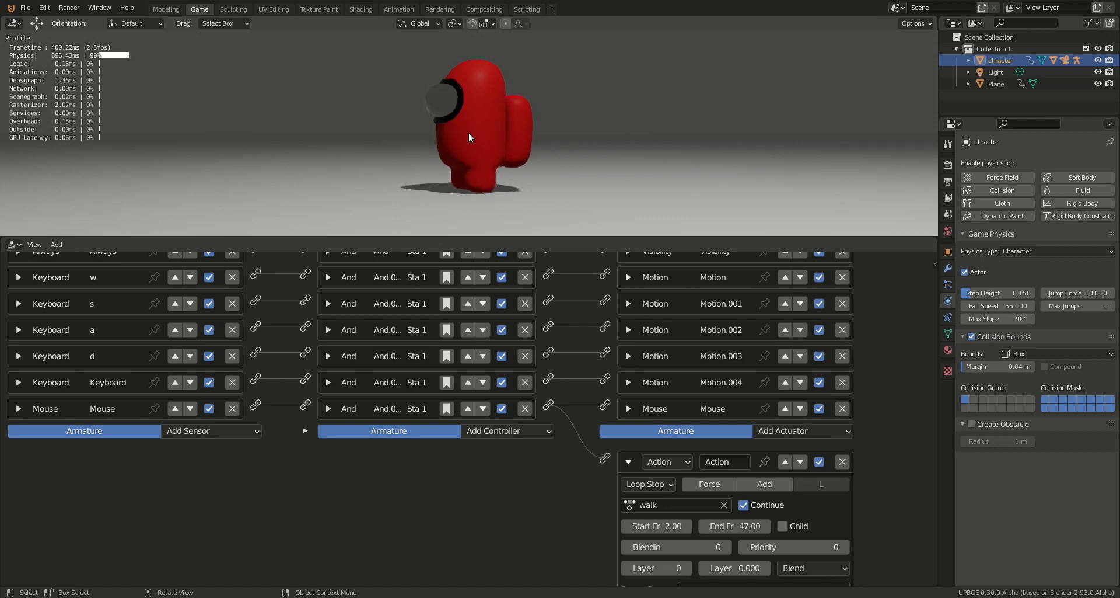
key(Escape)
Step: Set the armature's Action actuator to Play and run the game to test the walk animation
click(672, 485)
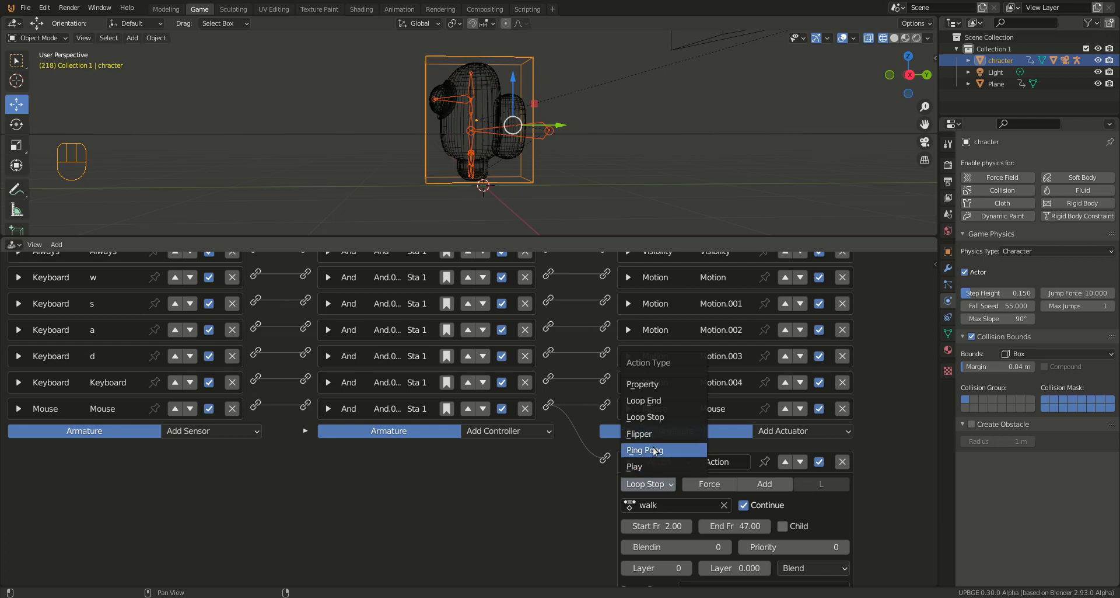
click(649, 465)
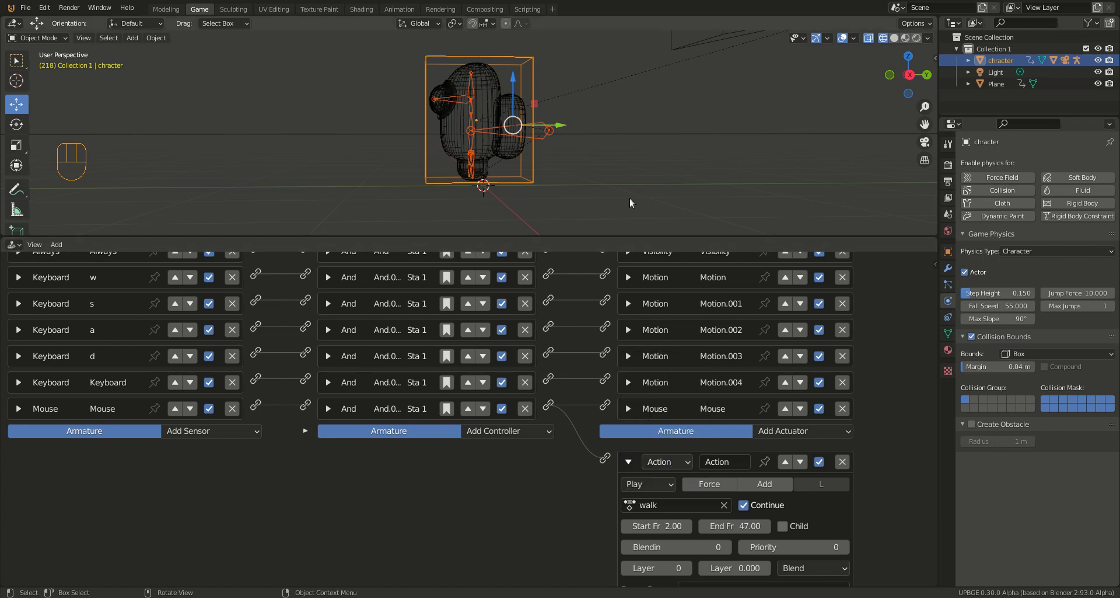
key(p)
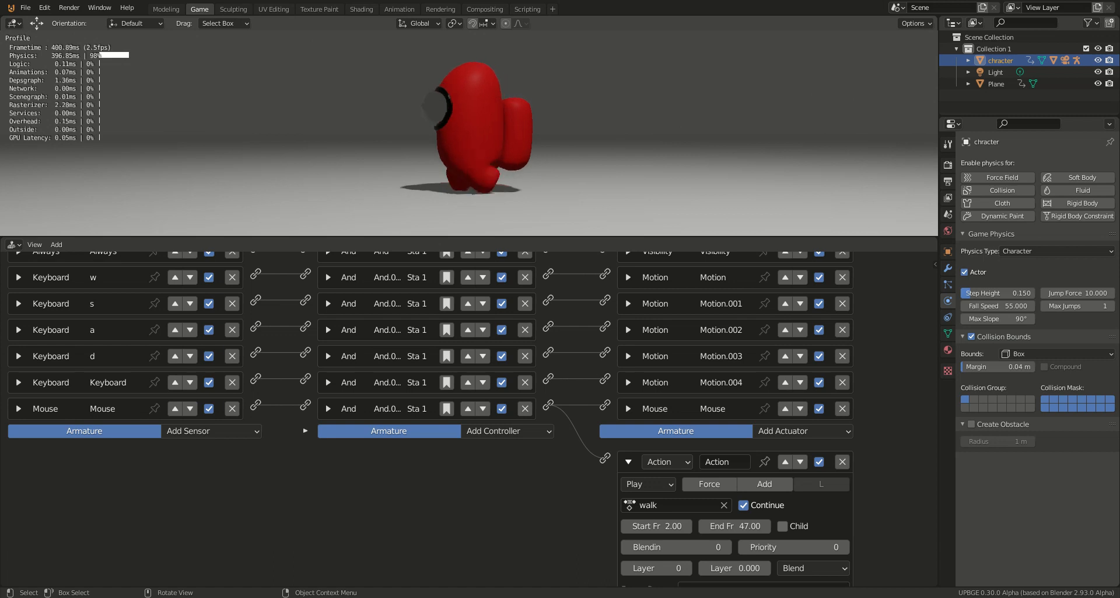
key(Escape)
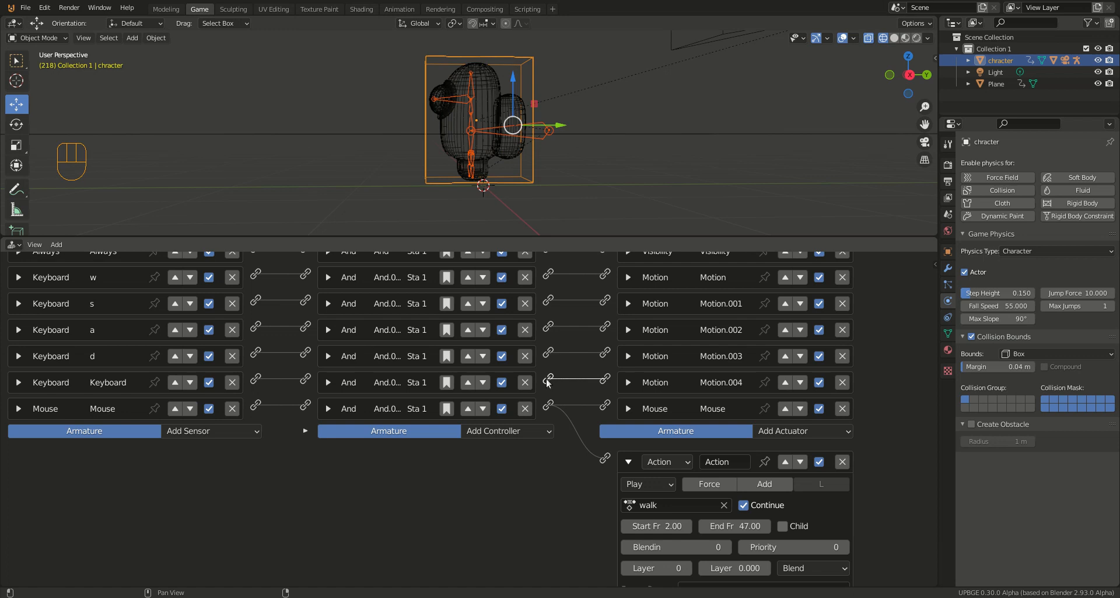
Step: Rename the character's Spacebar Keyboard sensor as jump and collapse it
click(18, 382)
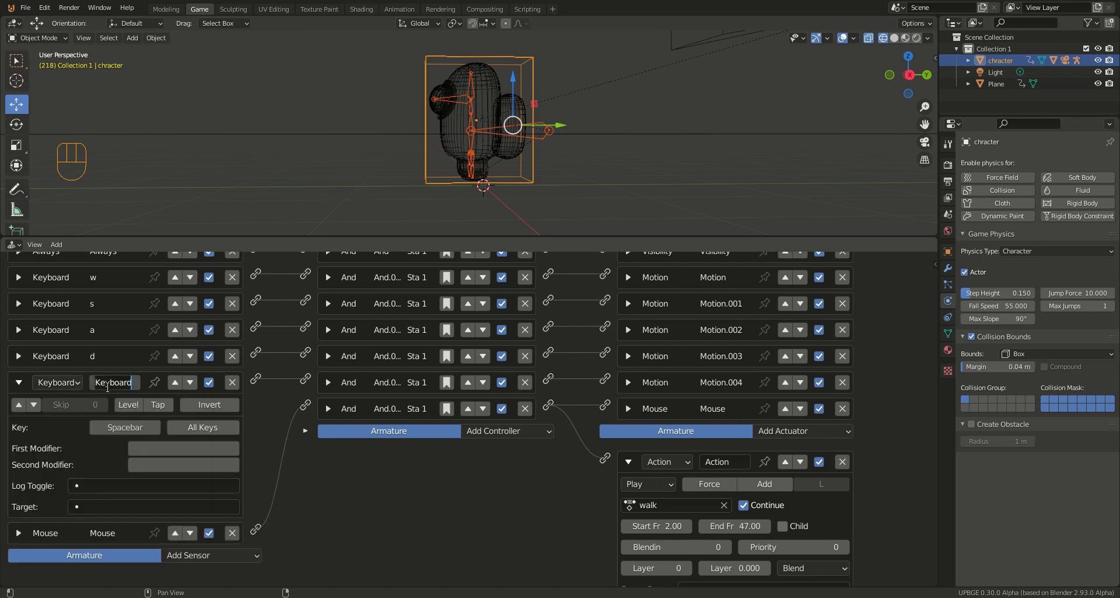
text(jump)
click(20, 382)
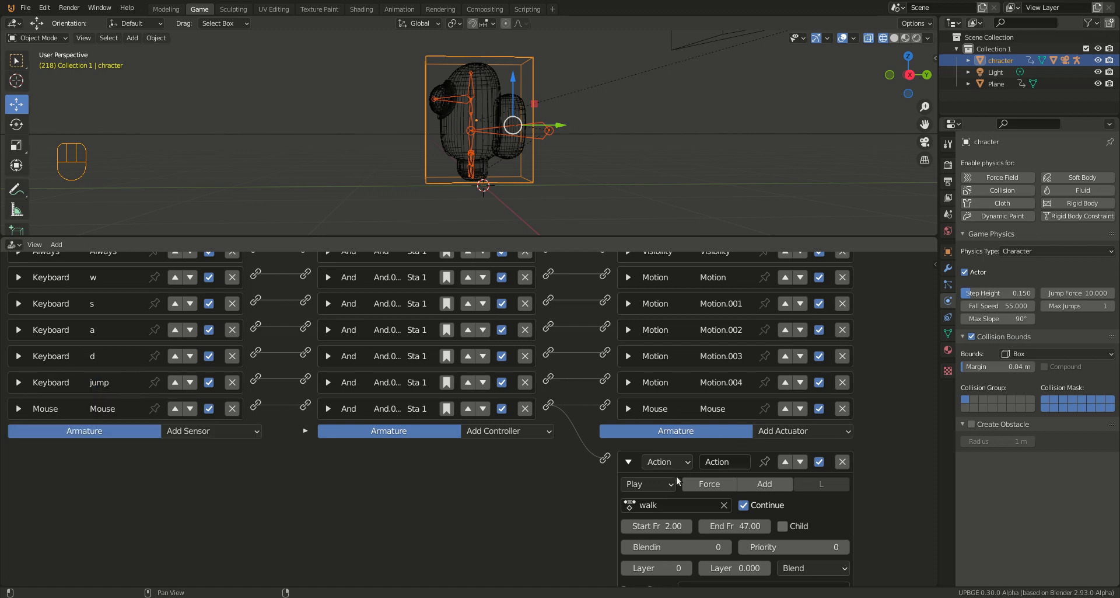
Step: Collapse the armature's walk Action actuator and add a second Action actuator to the armature
click(628, 461)
click(816, 495)
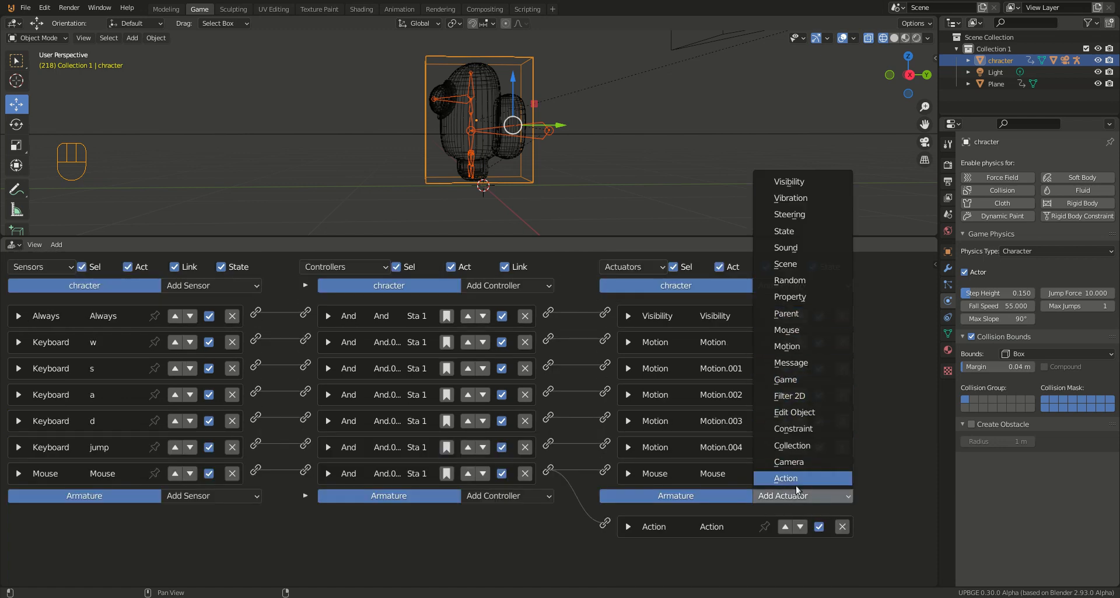
click(797, 478)
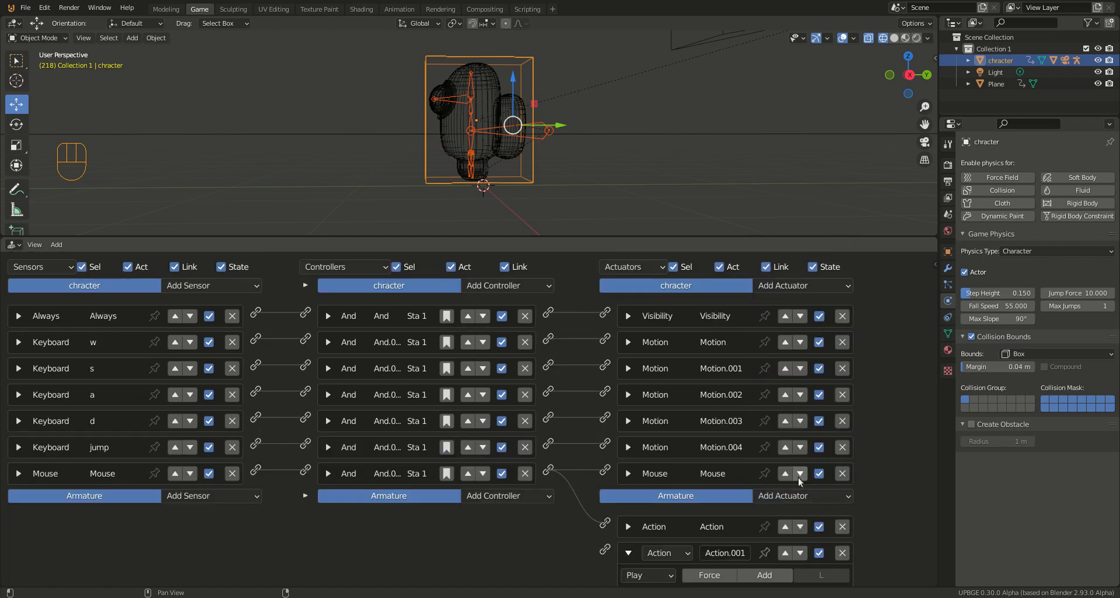
click(684, 555)
click(686, 551)
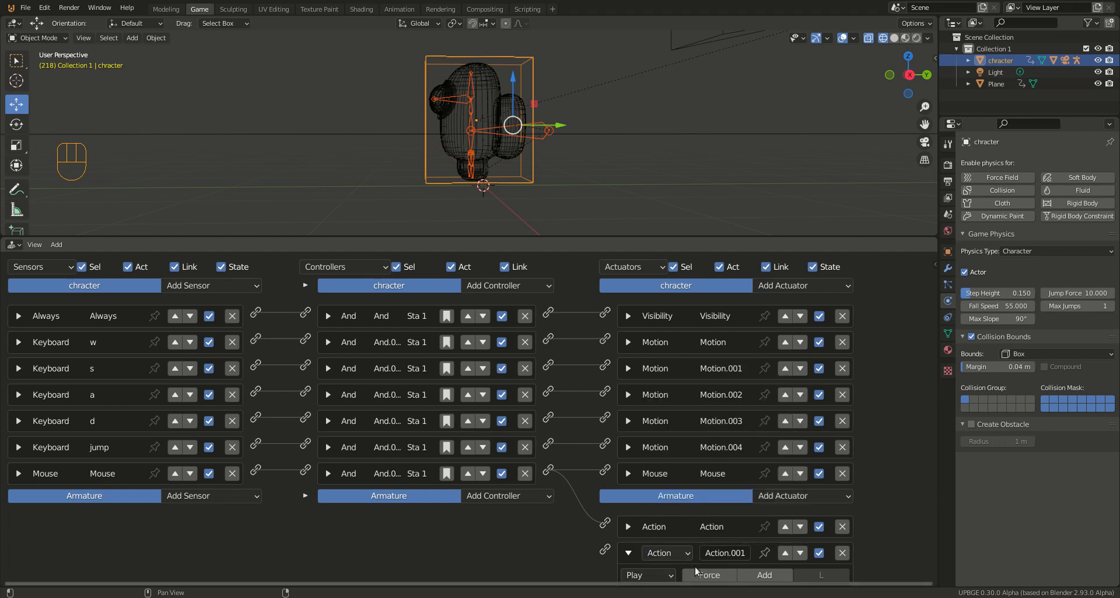
Step: Assign the jump action to the armature's second Action actuator
ctrl+scroll(696, 571, down, 2)
click(616, 508)
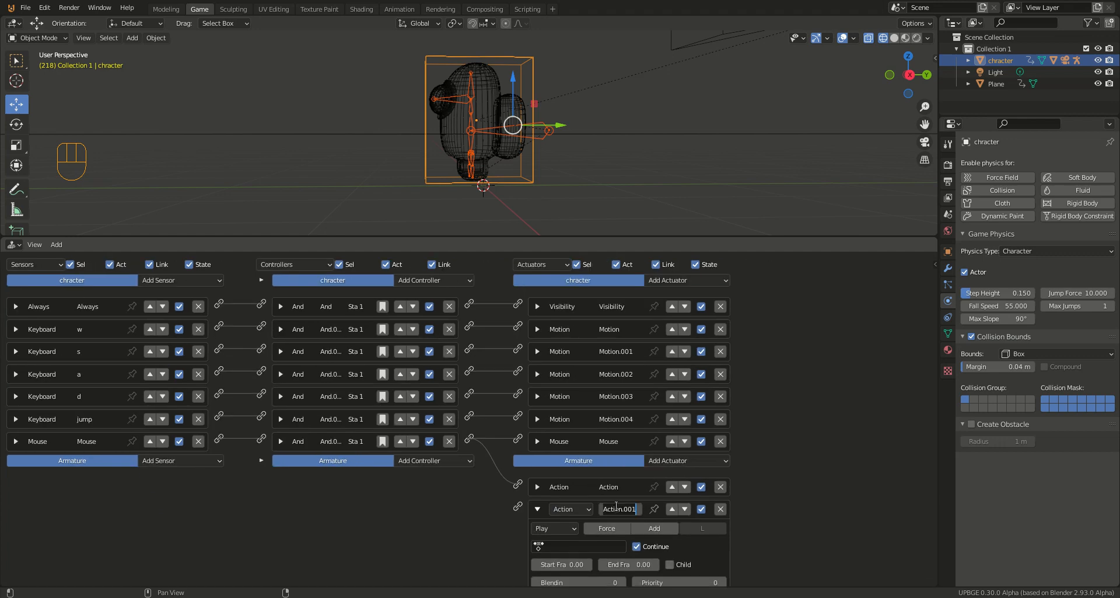
key(Return)
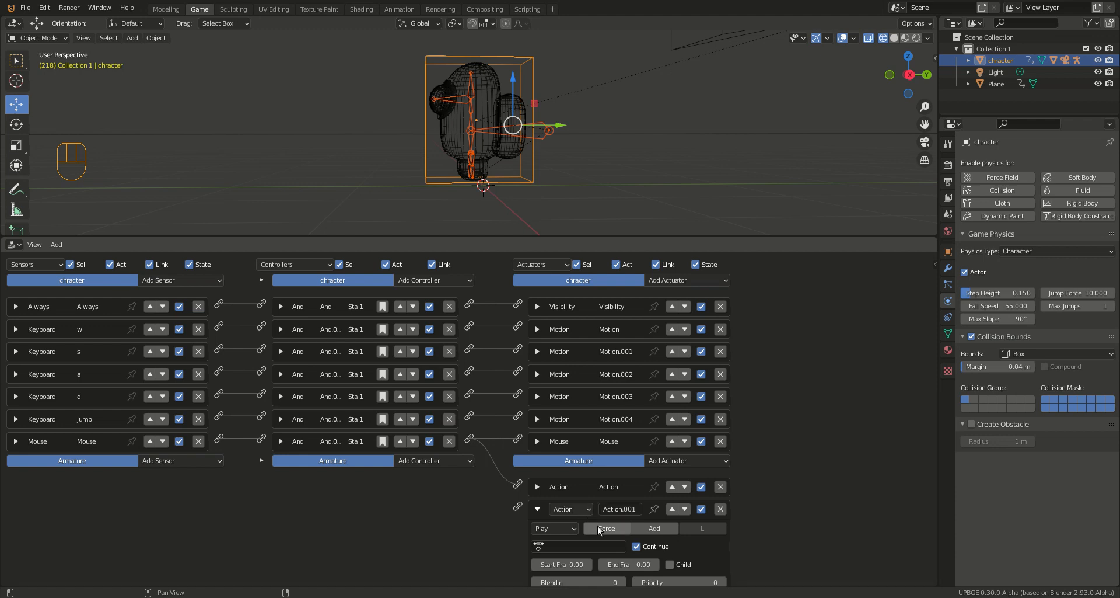
click(538, 546)
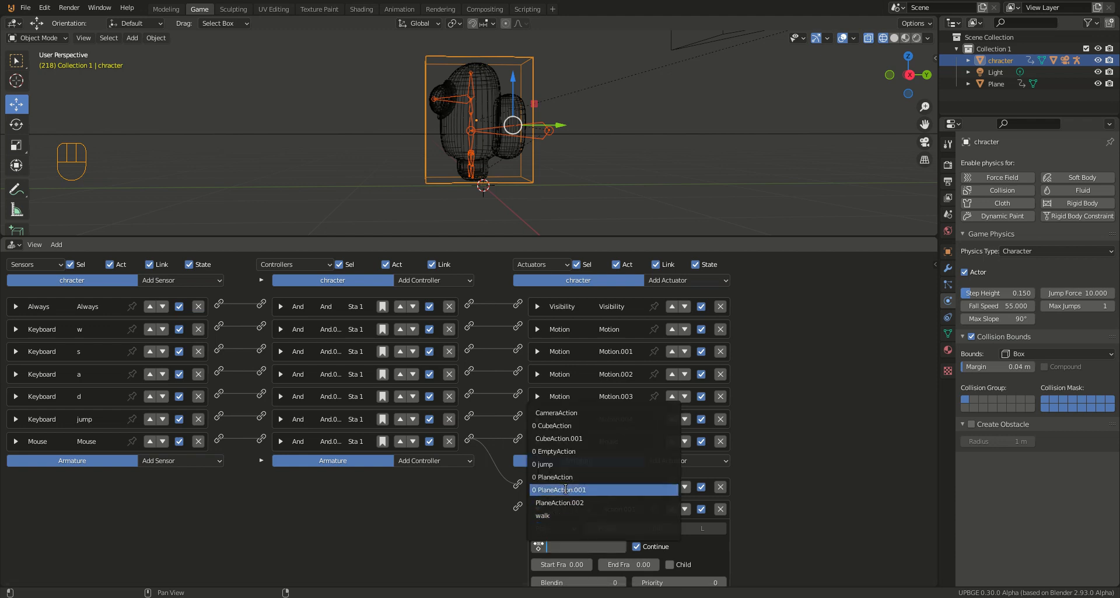
click(569, 465)
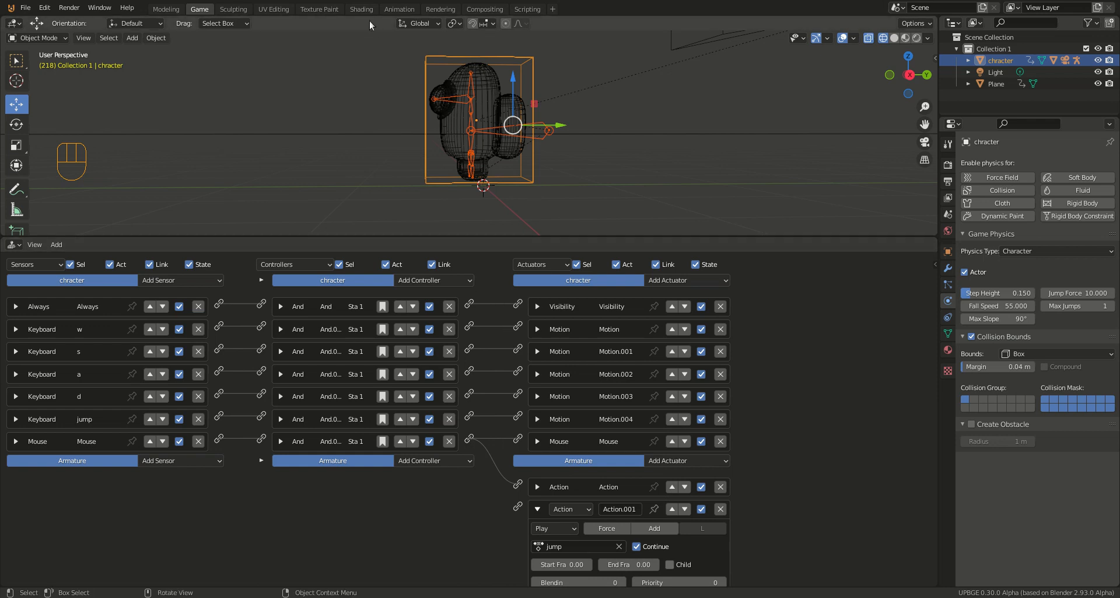
Step: Check the armature's keyframes in the Animation workspace and set the jump Action actuator's start frame to 60 and end frame to 89
click(398, 9)
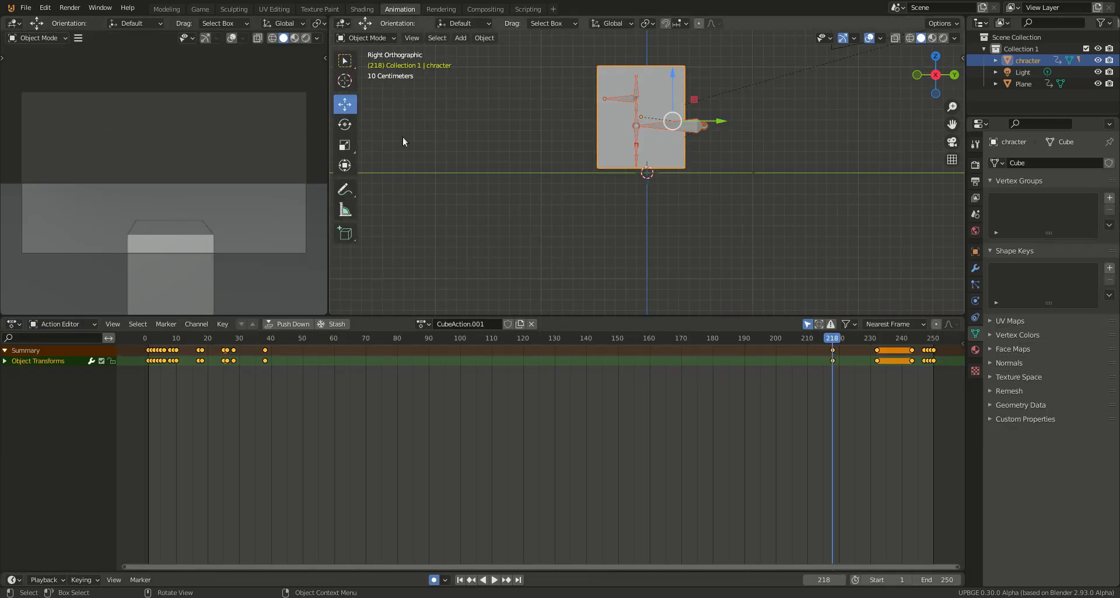
click(690, 124)
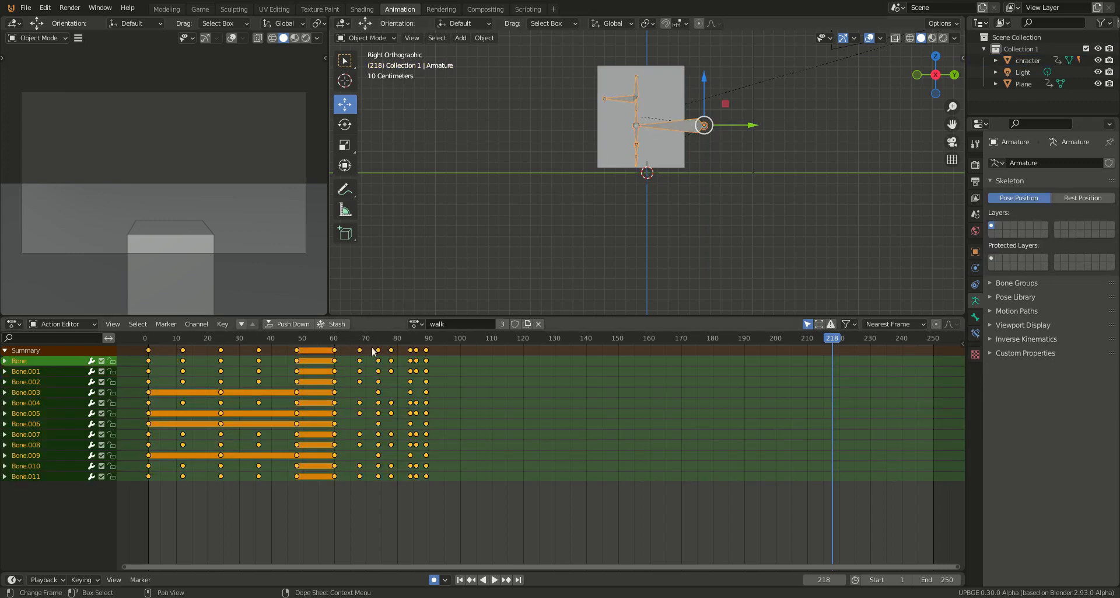
click(200, 9)
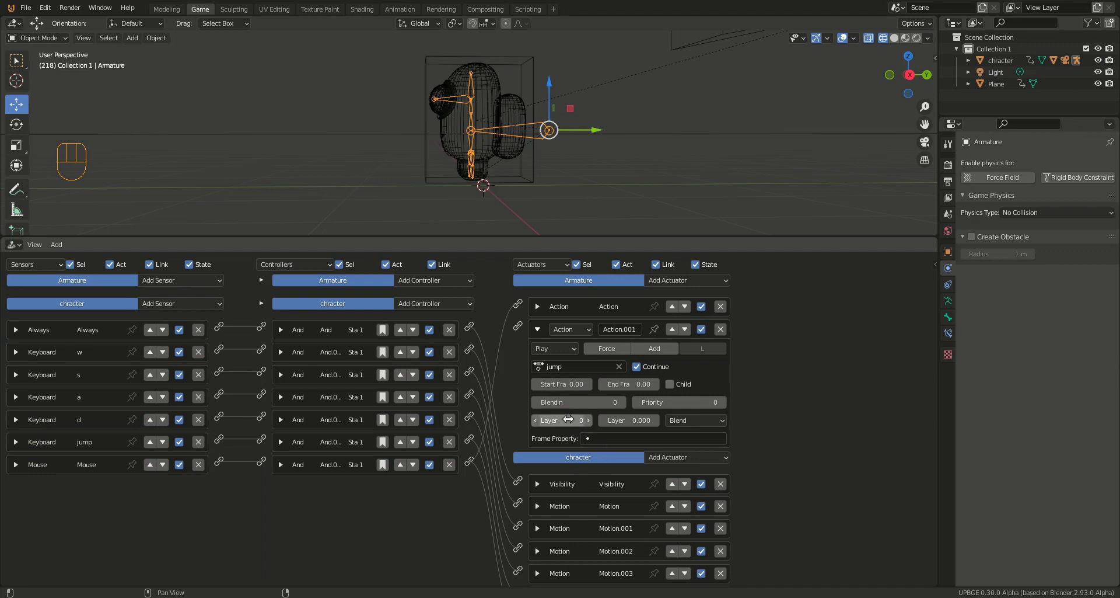
click(530, 152)
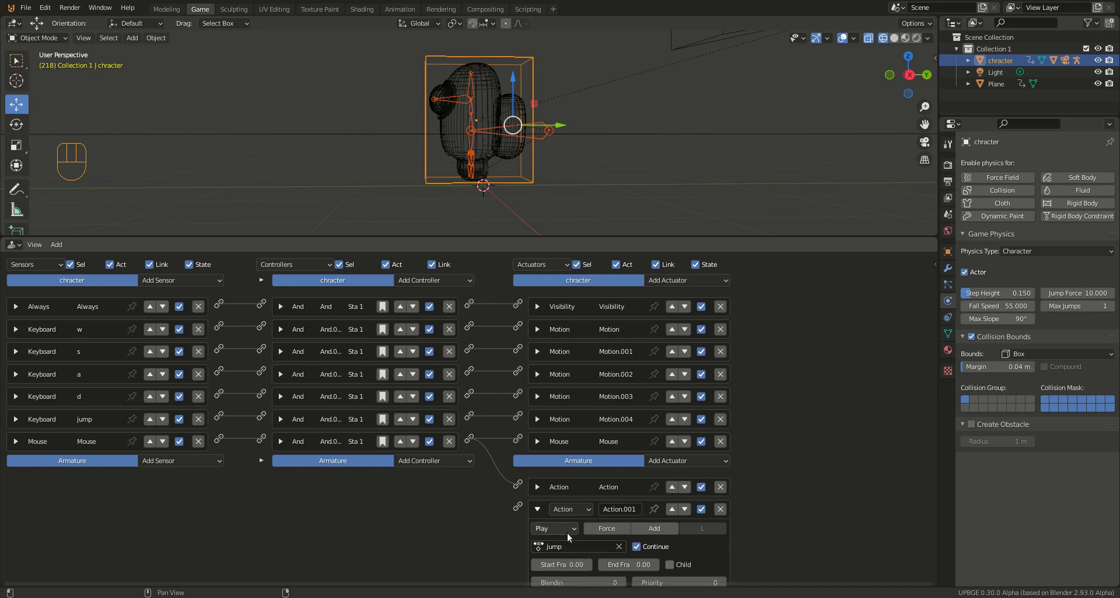
scroll(807, 514, up, 2)
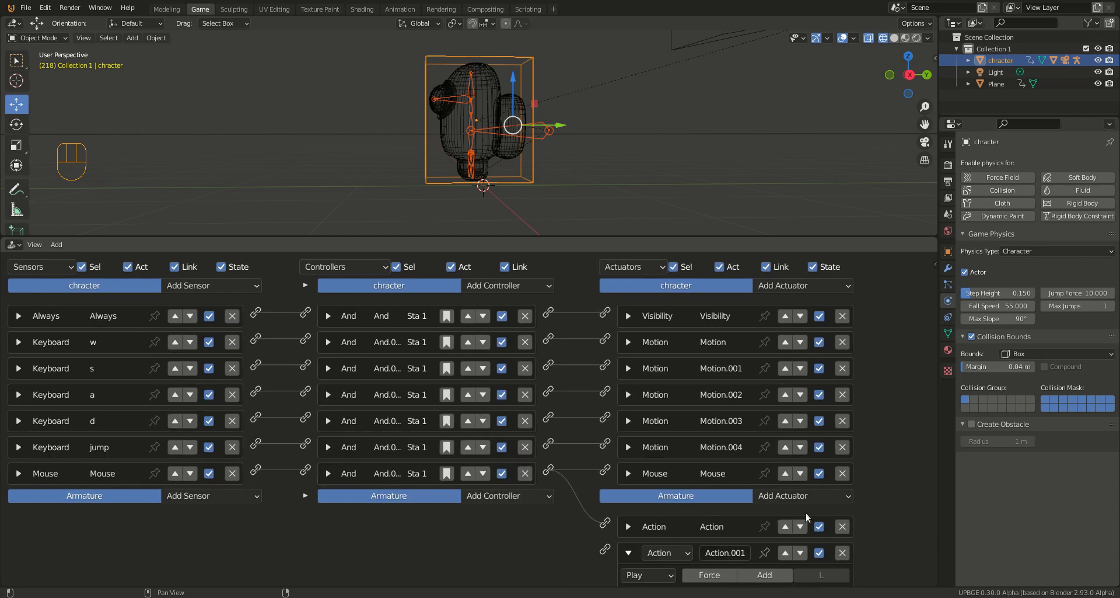
middle_drag(806, 513, 716, 290)
click(647, 497)
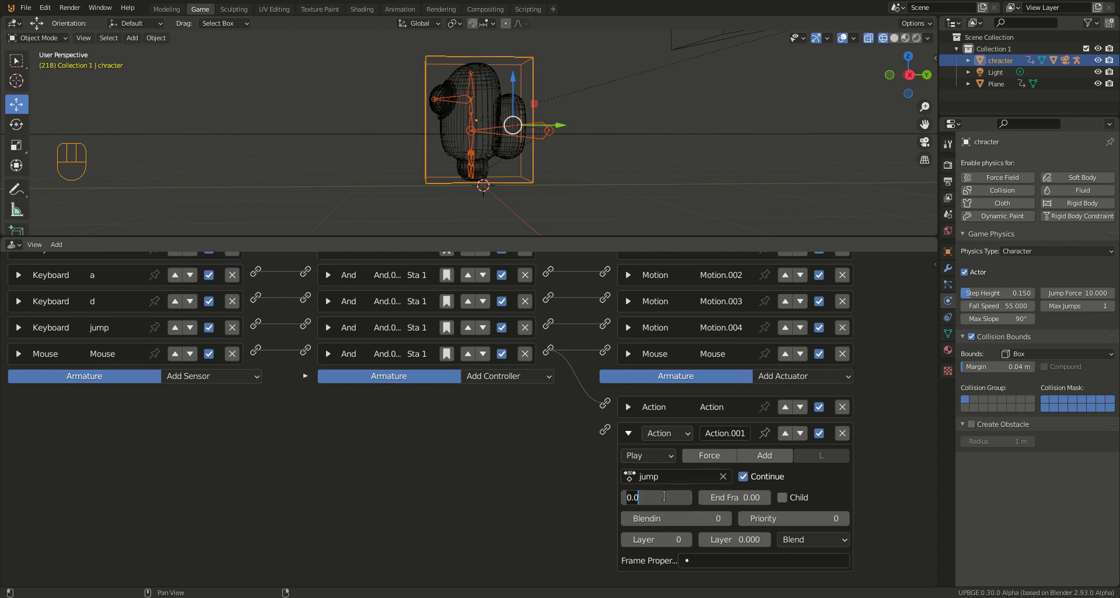
key(Return)
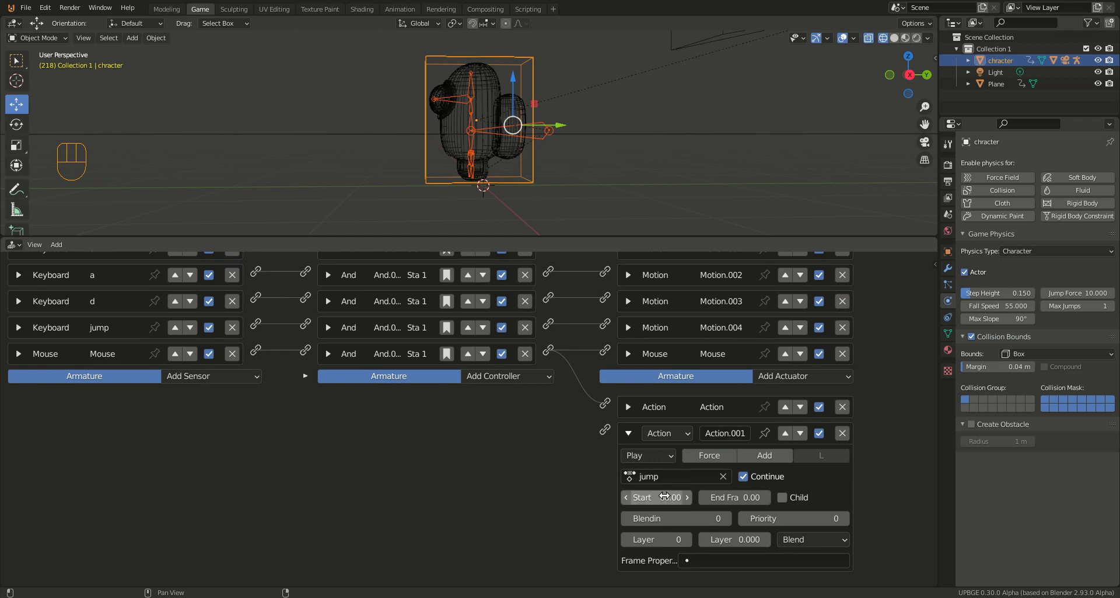
click(732, 497)
click(754, 499)
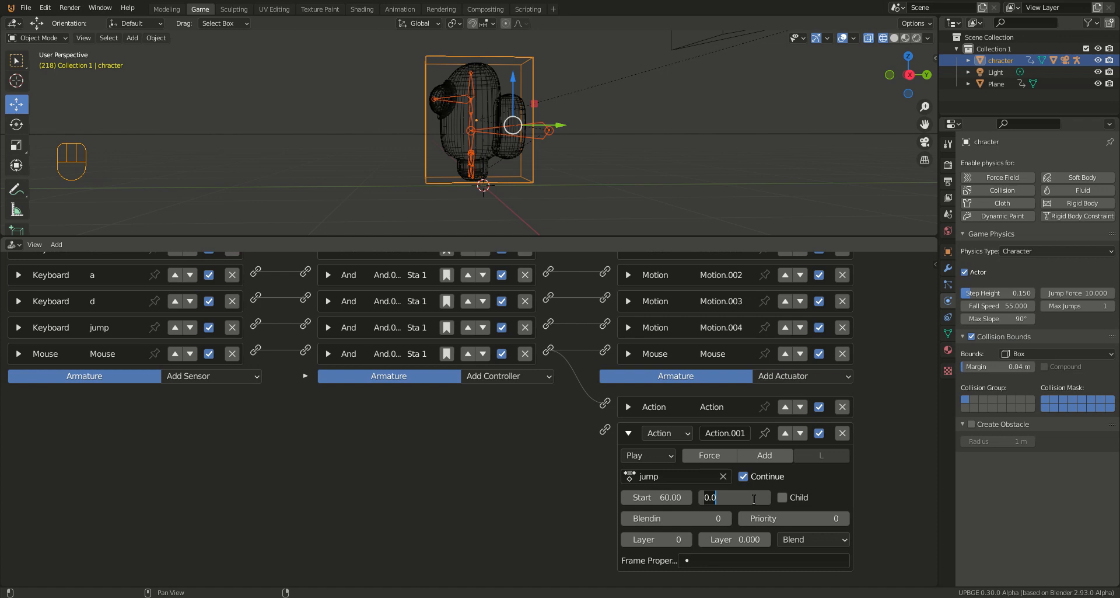
key(ctrl+a)
text(89)
key(Return)
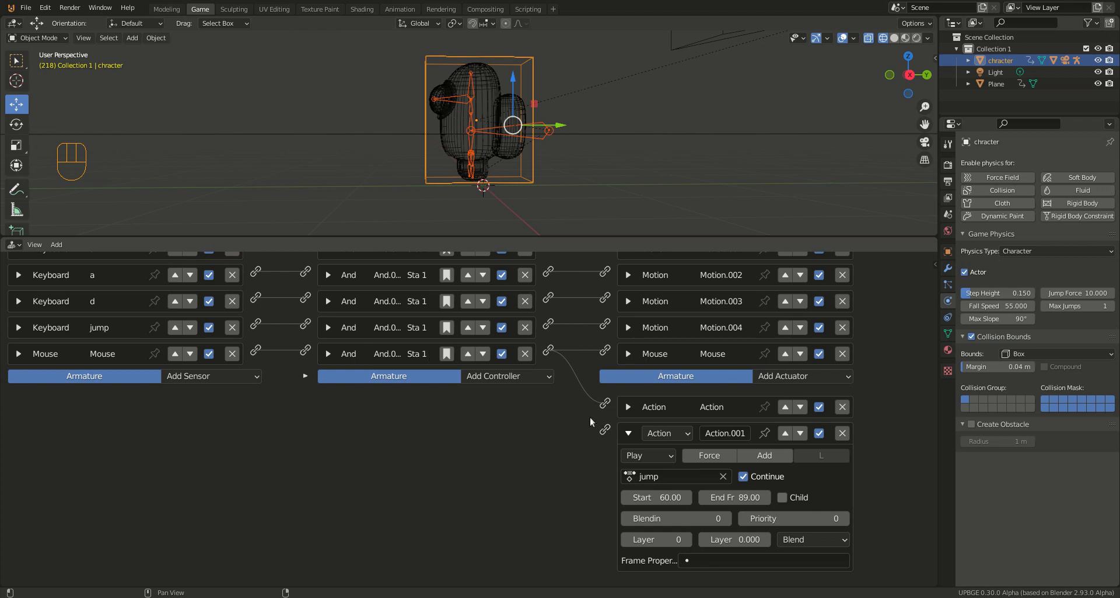
Step: Link the jump sensor's And controller to the armature's jump Action actuator and run the game to test the jump animation
drag(549, 325, 607, 431)
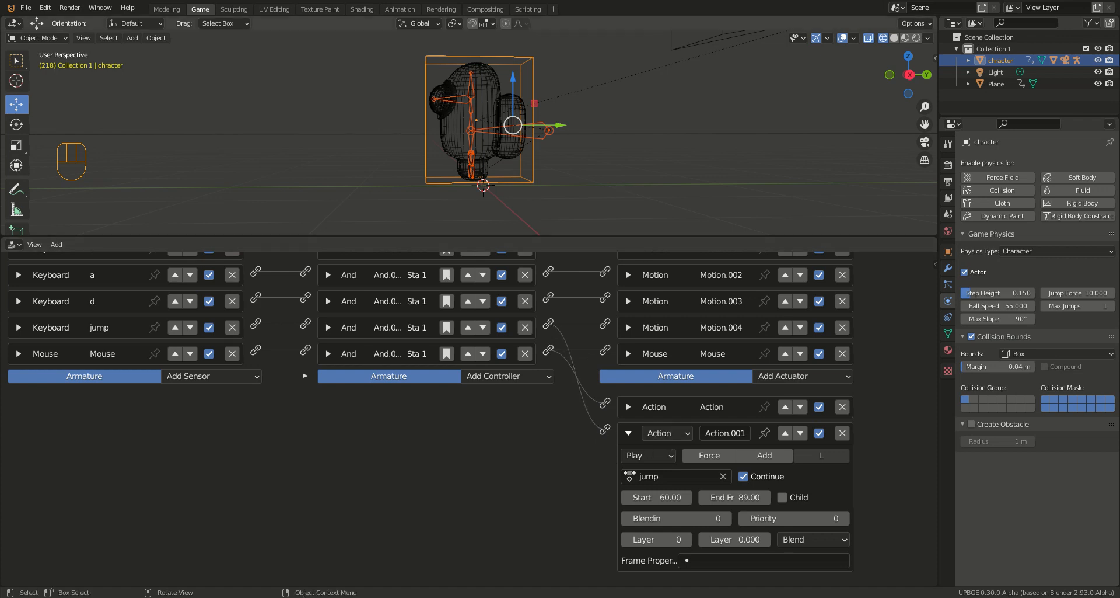
key(p)
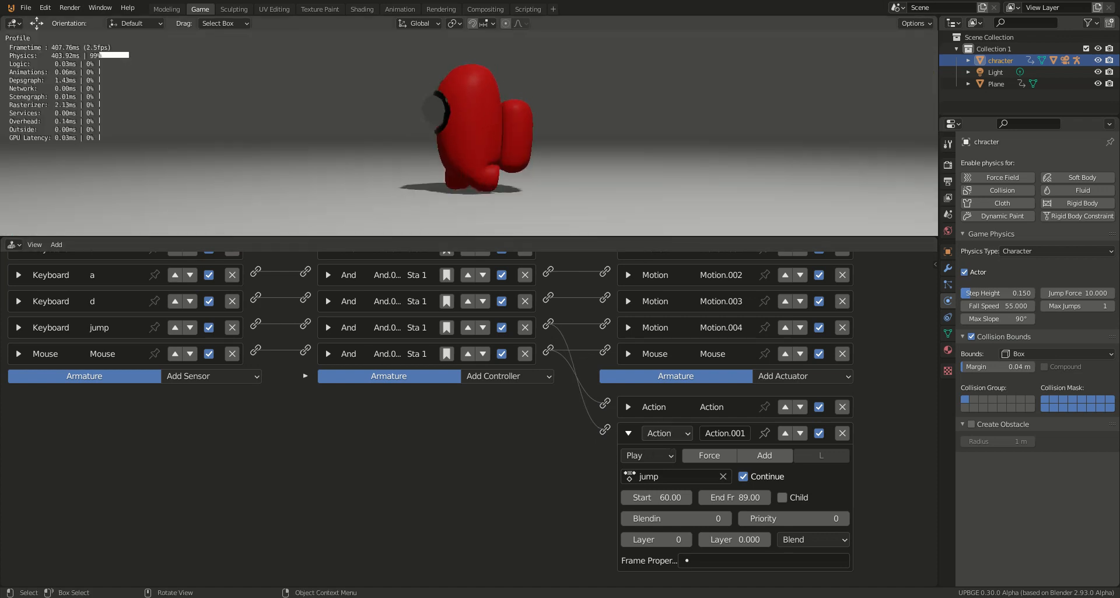
key(space)
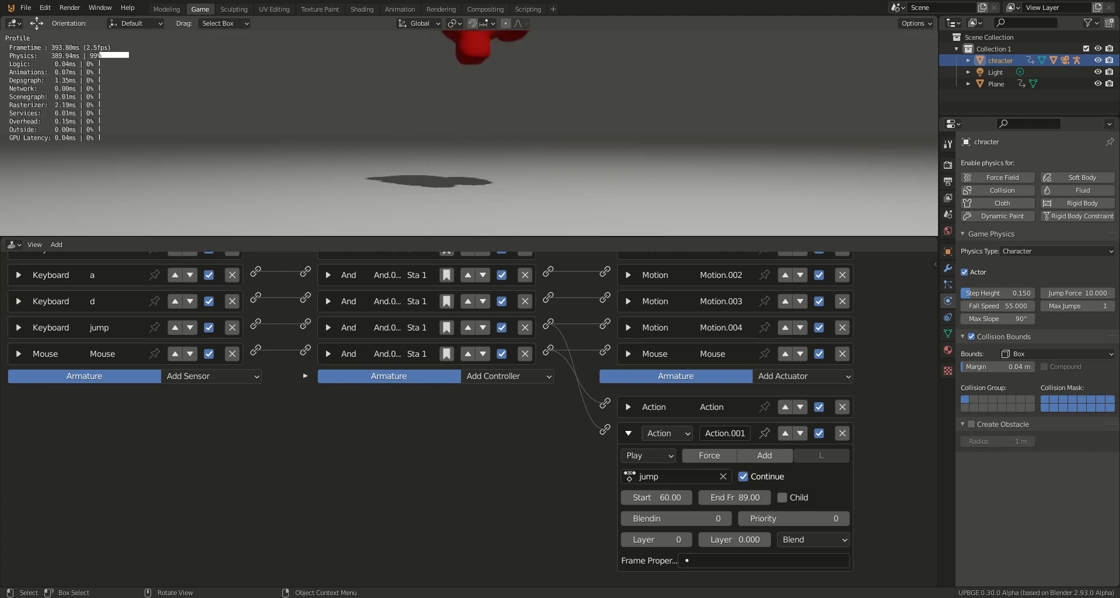
key(space)
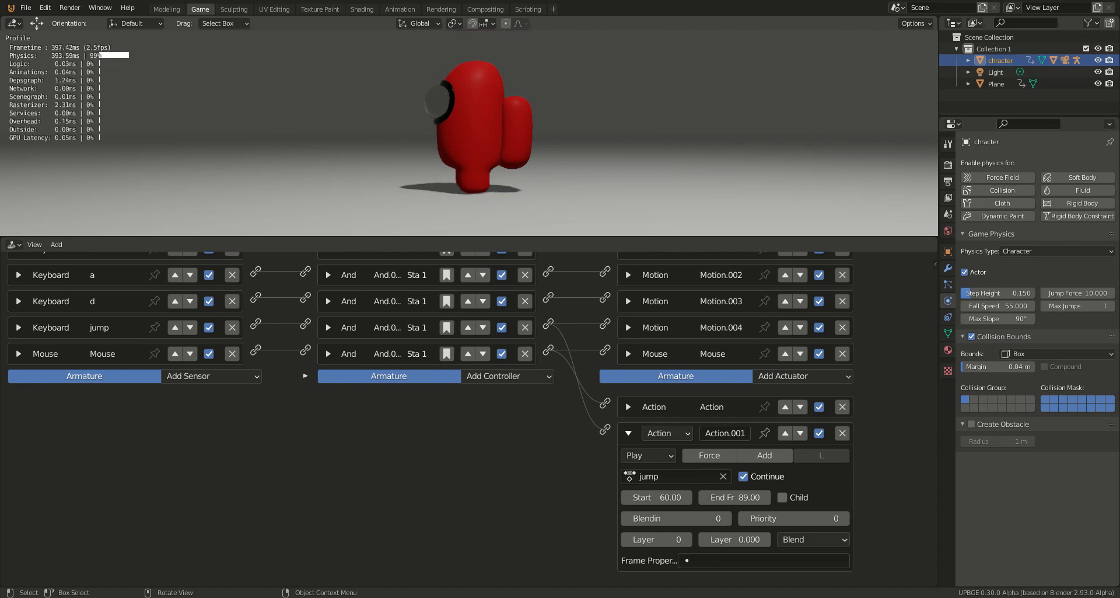
key(Escape)
Step: Collapse the jump Action actuator and link the d, a, s and w controllers to the armature's walk Action actuator
scroll(239, 462, up, 2)
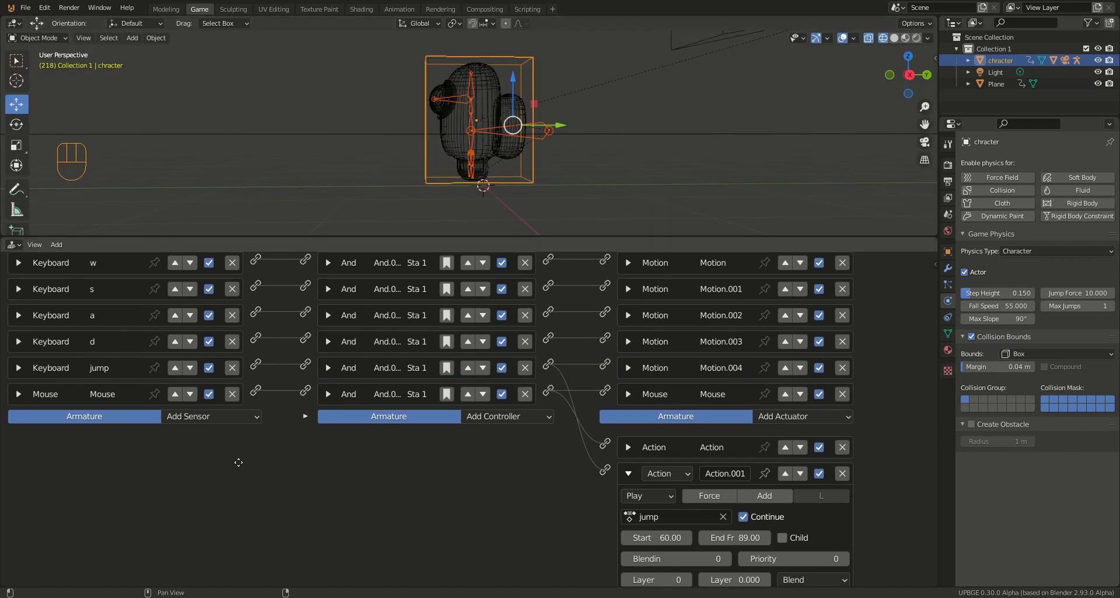
scroll(238, 461, up, 1)
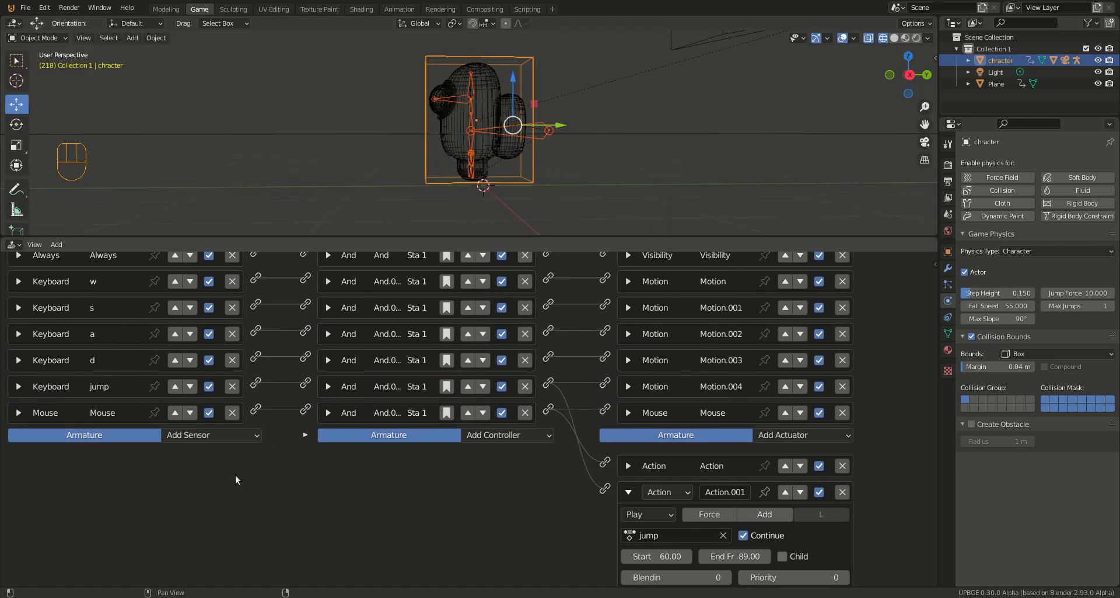
click(628, 492)
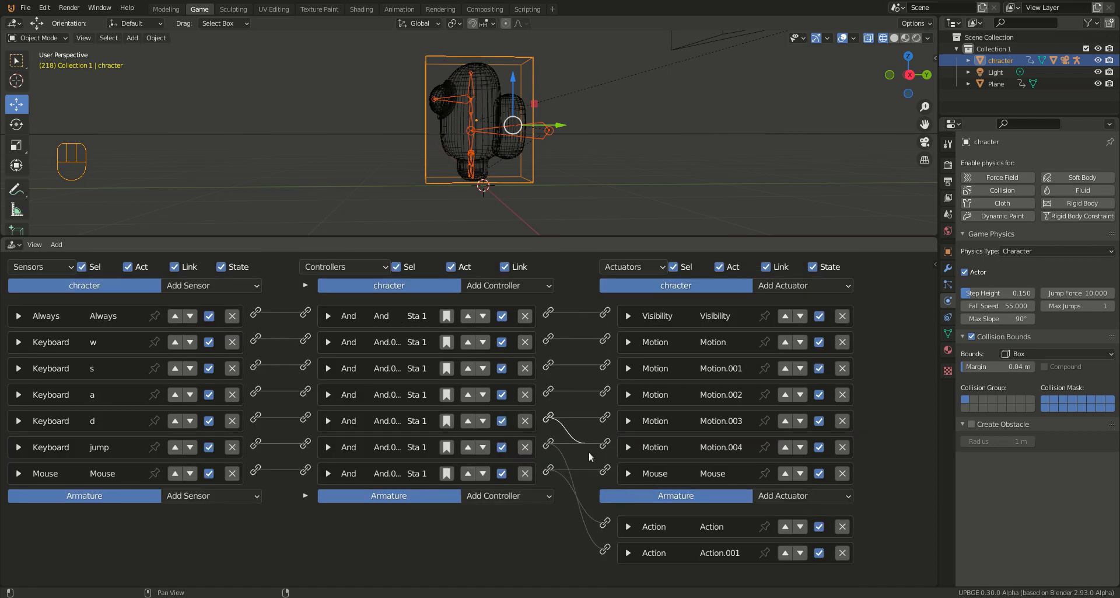
drag(589, 451, 607, 523)
drag(547, 391, 605, 522)
drag(580, 450, 605, 522)
drag(555, 340, 608, 524)
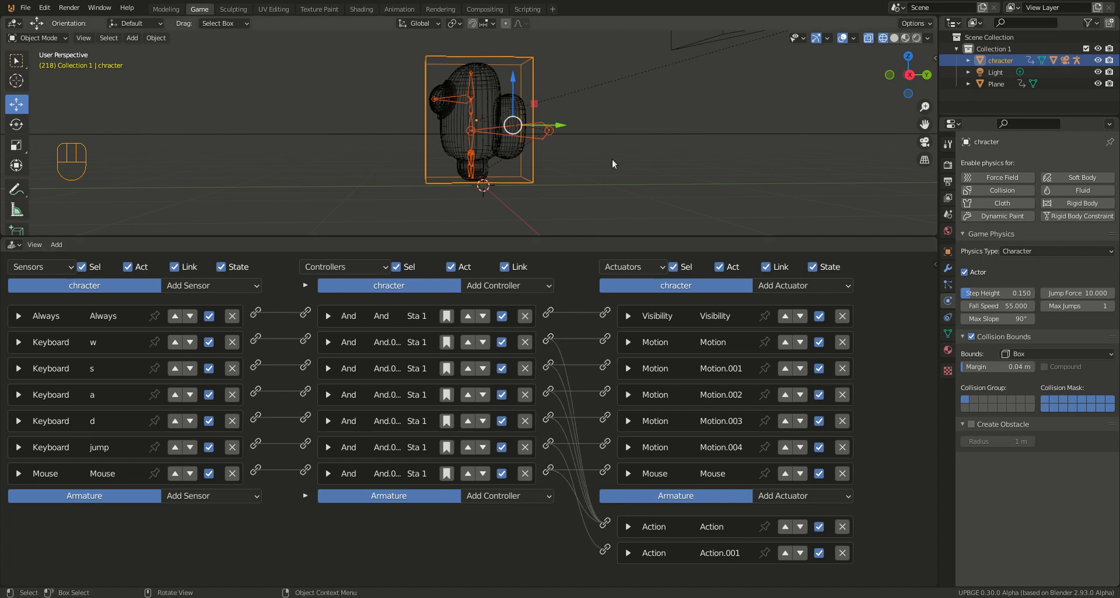
Step: Run the game and test walking forward and jumping with the linked animations
key(p)
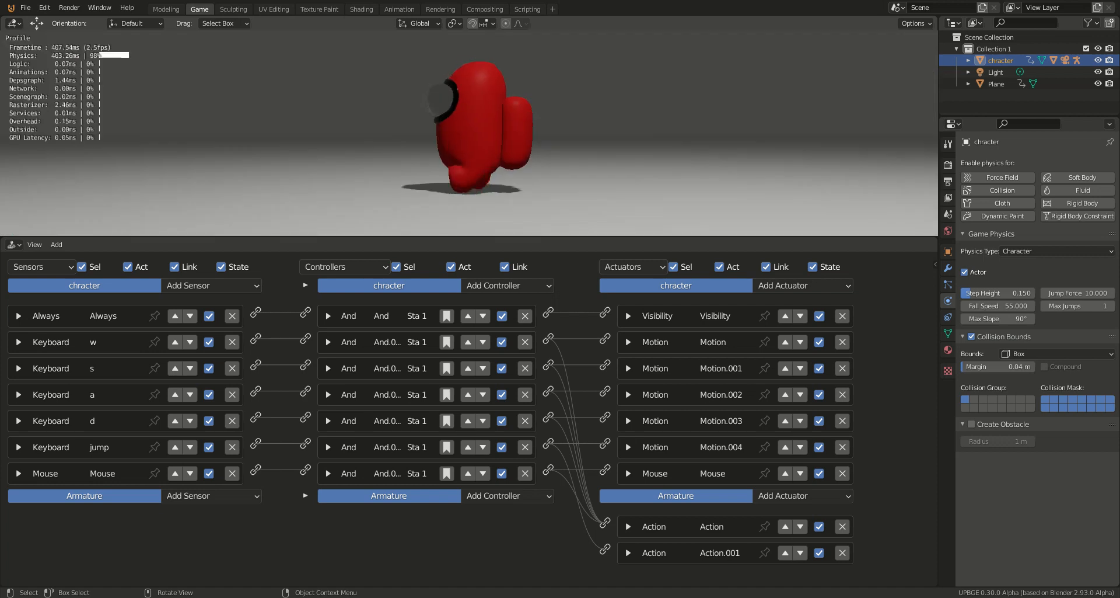
key(w)
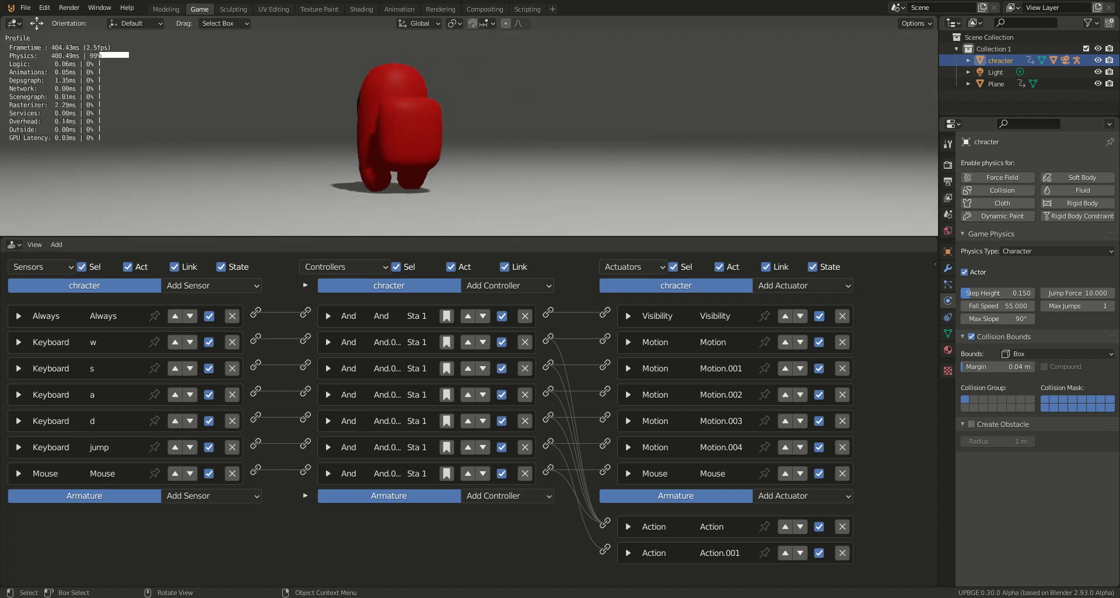
key(w)
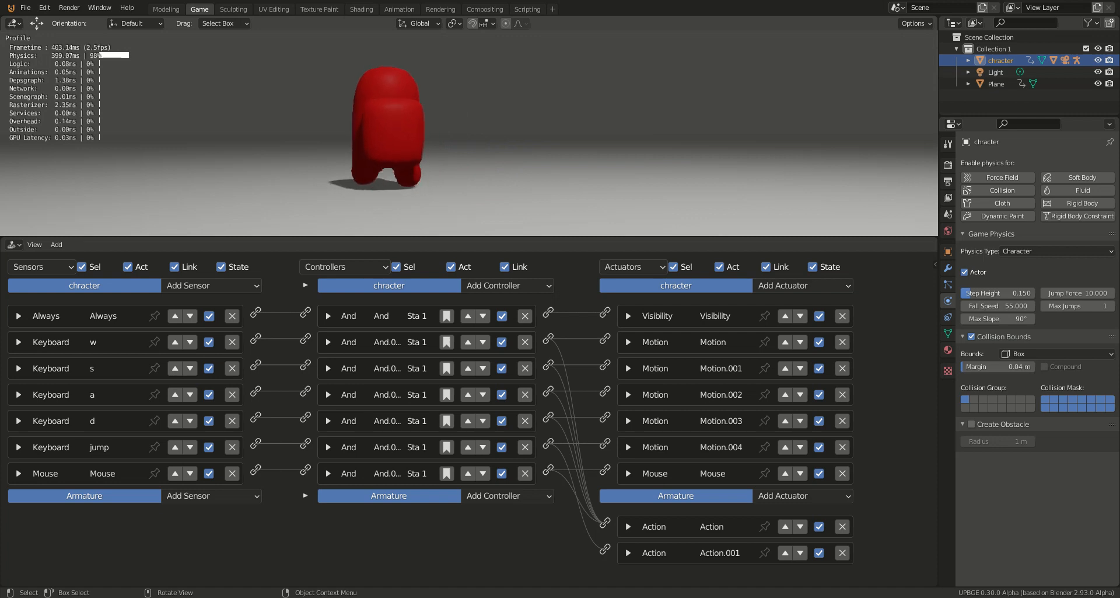
key(w)
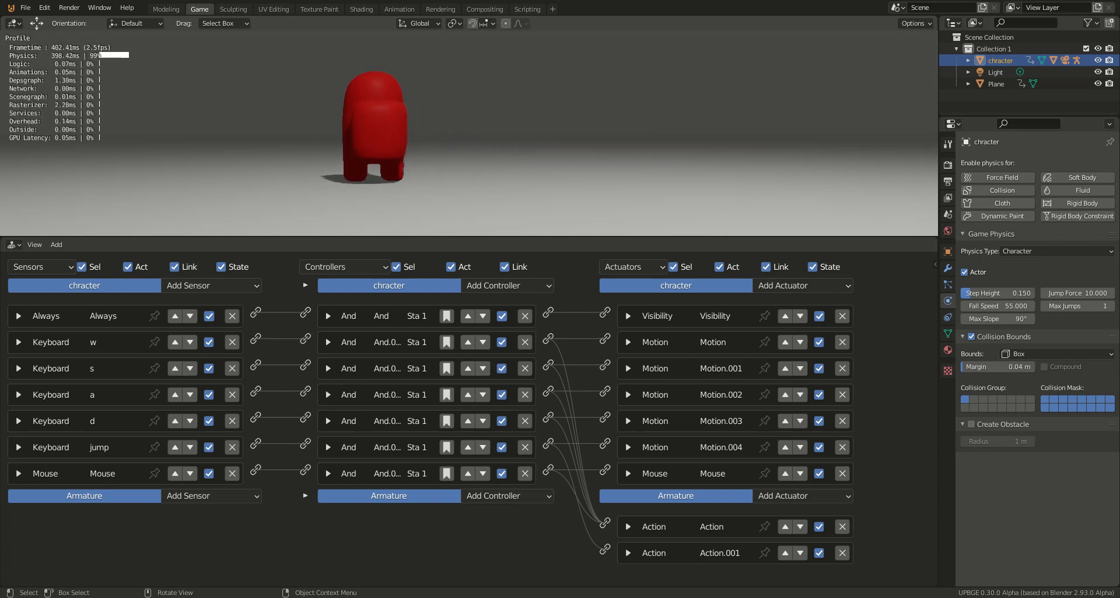
key(w)
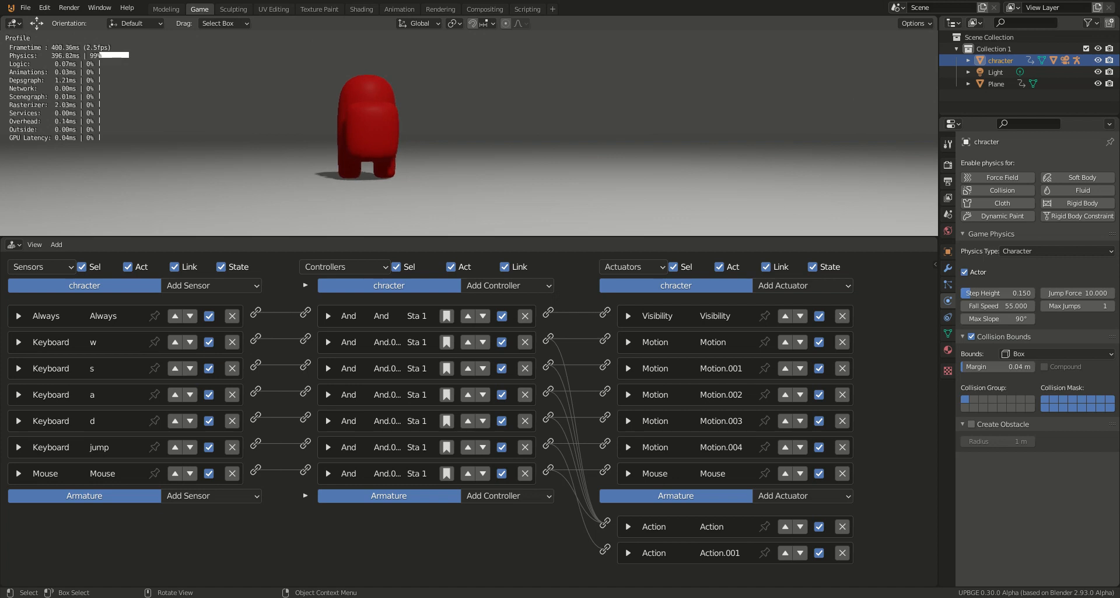
key(space)
key(Escape)
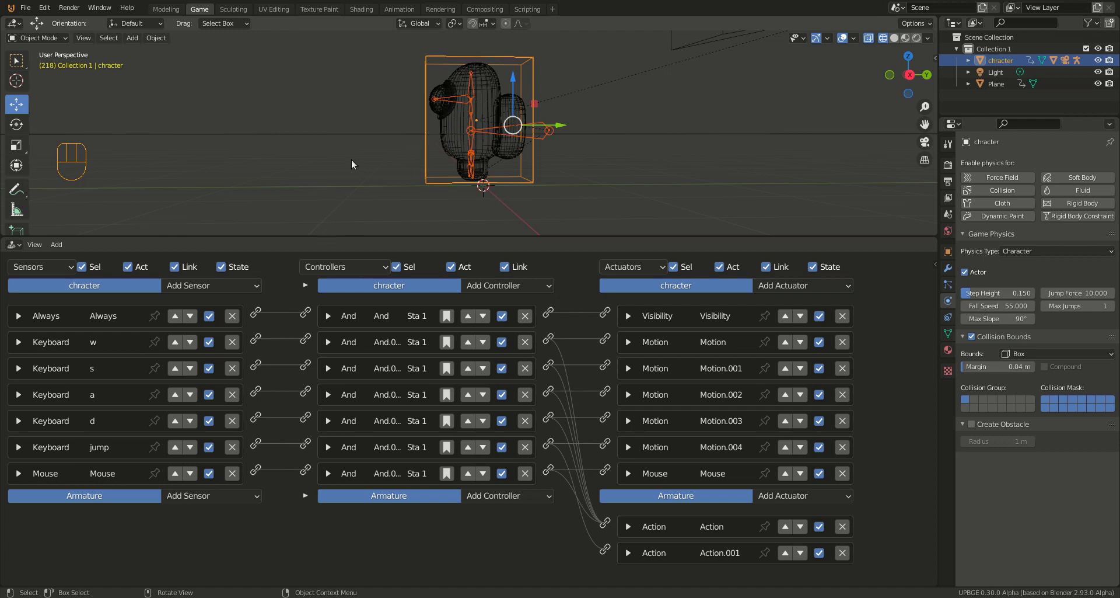
scroll(351, 163, down, 3)
middle_drag(360, 163, 440, 184)
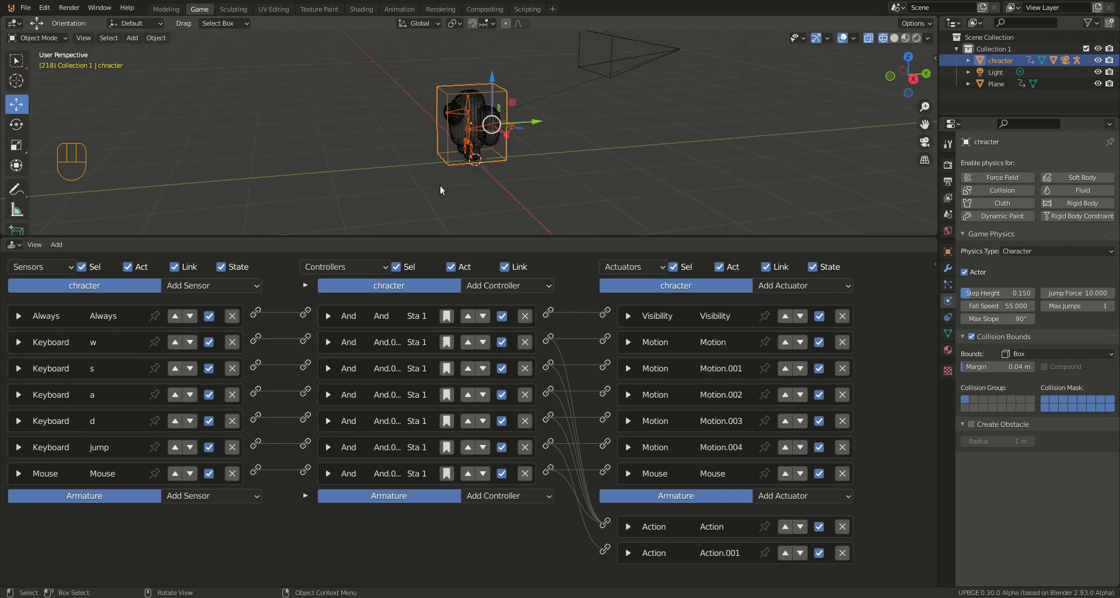